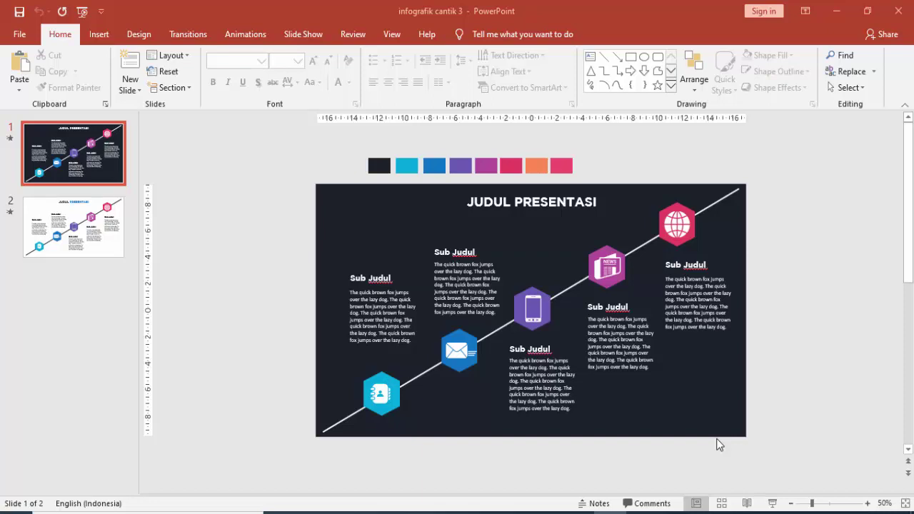
Box-select the eight colour swatch rectangles above the infographic slide
click(760, 334)
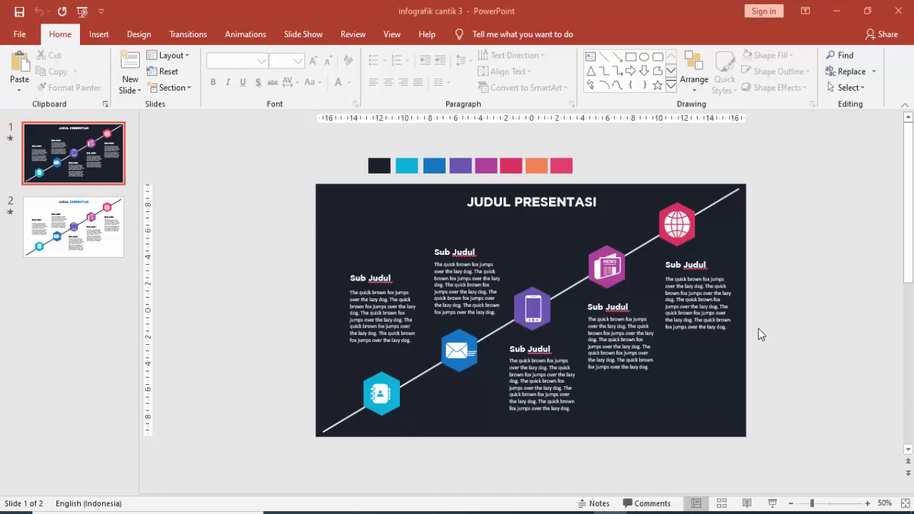
drag(347, 151, 596, 181)
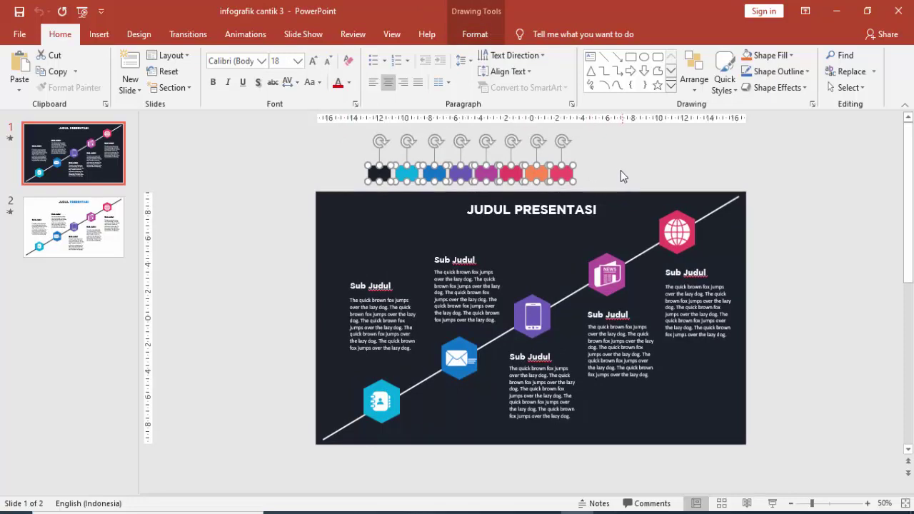
Create a new blank presentation and paste the eight colour swatches into it
click(626, 169)
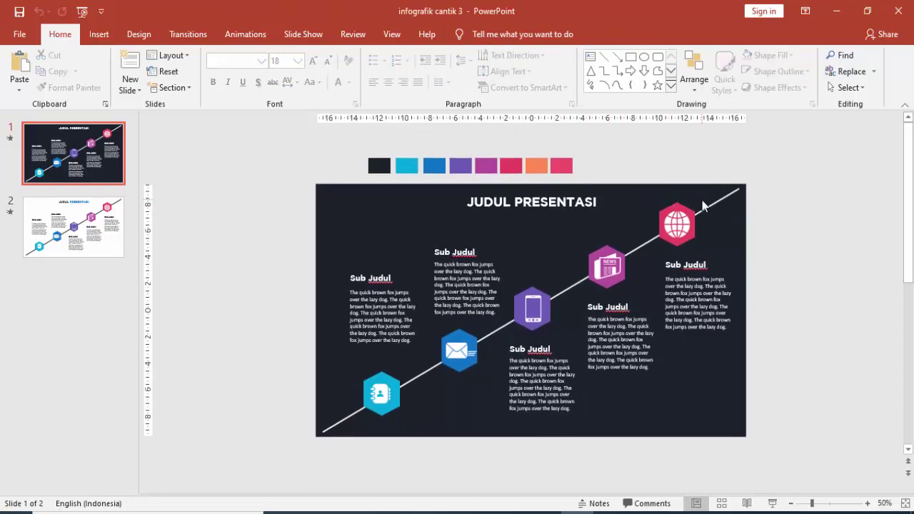
click(22, 34)
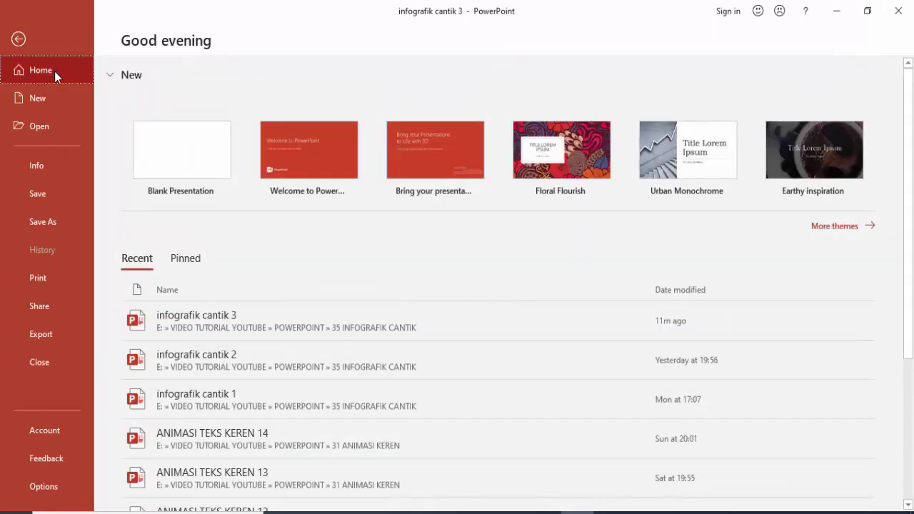
click(57, 99)
click(158, 130)
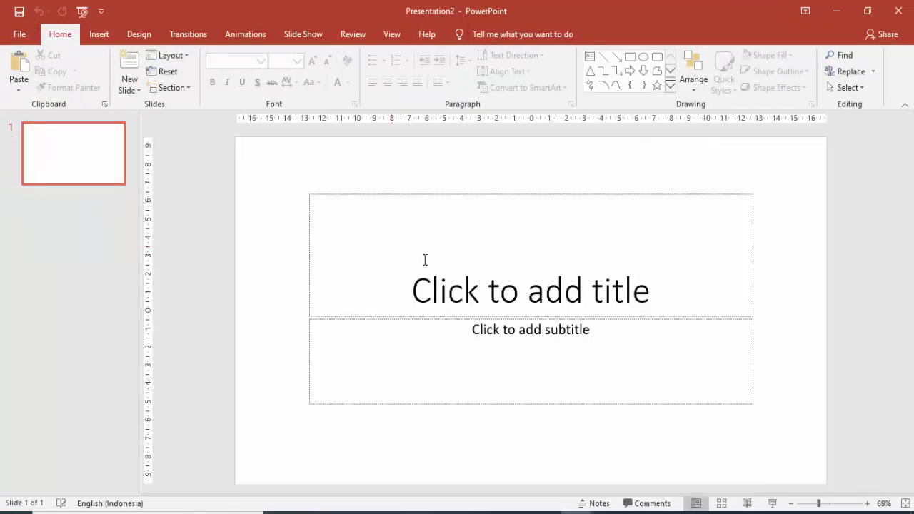
key(ctrl+v)
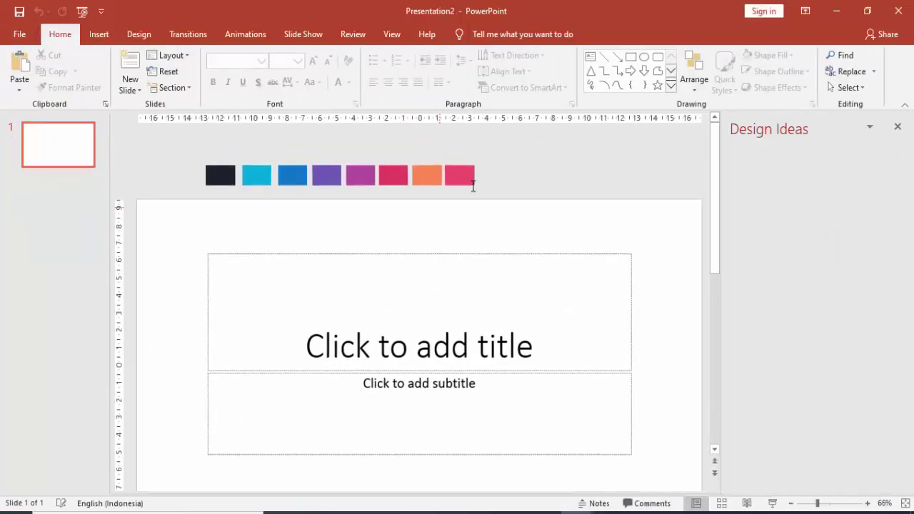
Close the infographic presentation and the Design Ideas pane
mouse_move(540, 509)
click(510, 467)
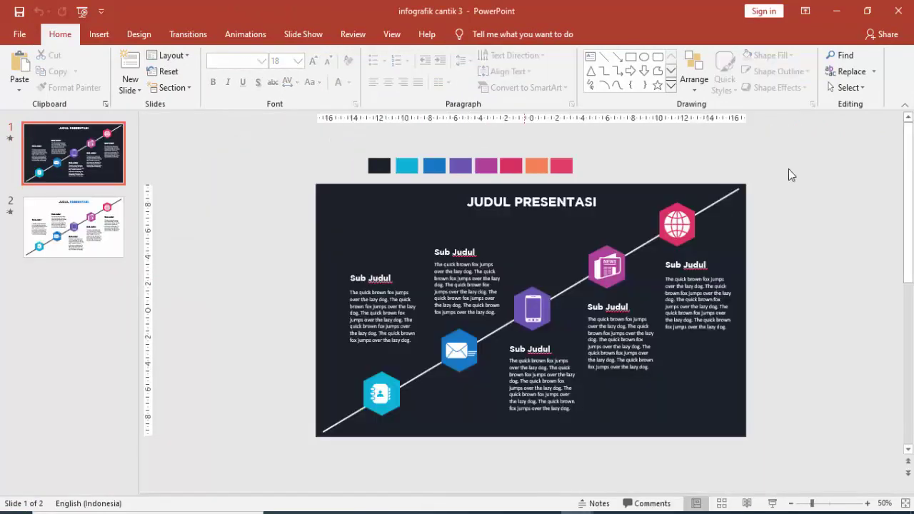
click(898, 10)
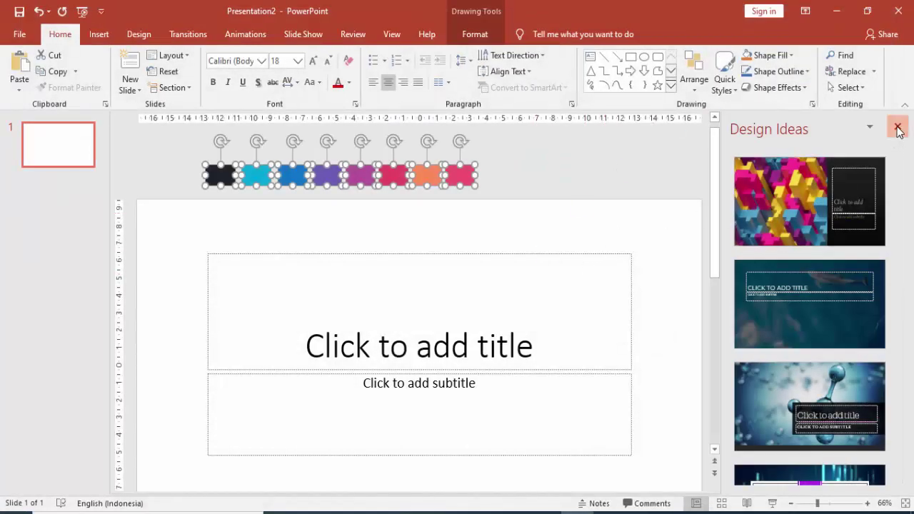
click(897, 125)
Delete the title and subtitle placeholders from the new slide
click(636, 258)
click(630, 227)
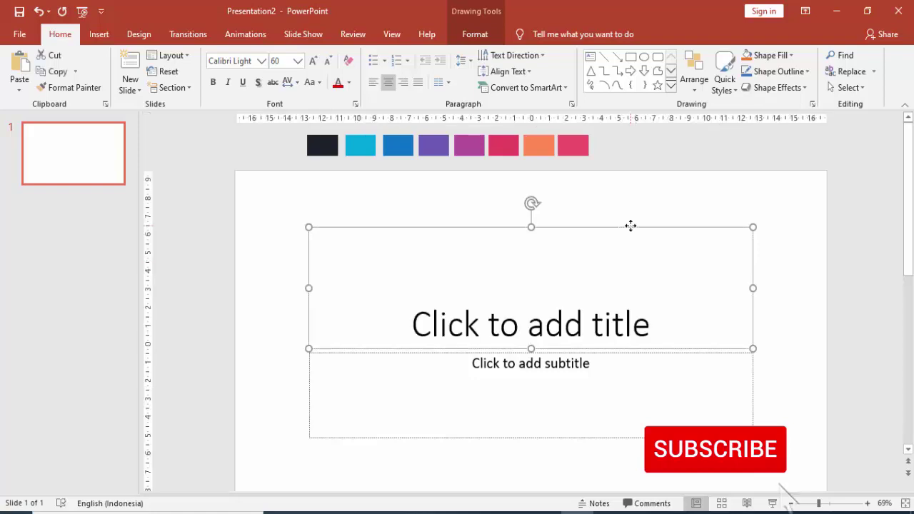
key(Delete)
click(616, 355)
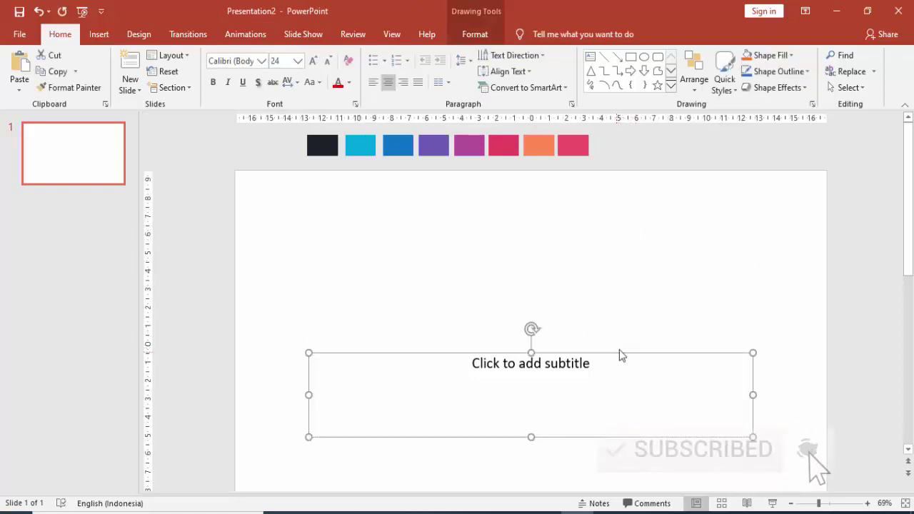
key(Delete)
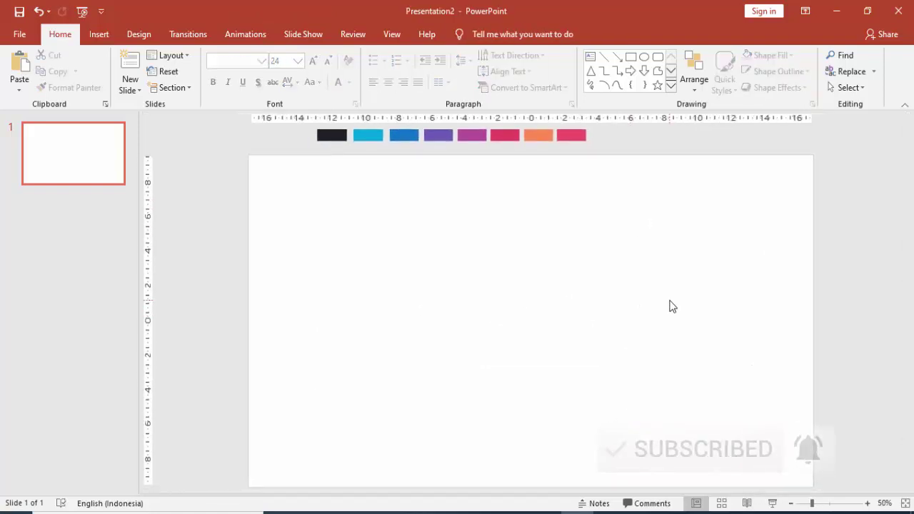
scroll(669, 305, down, 2)
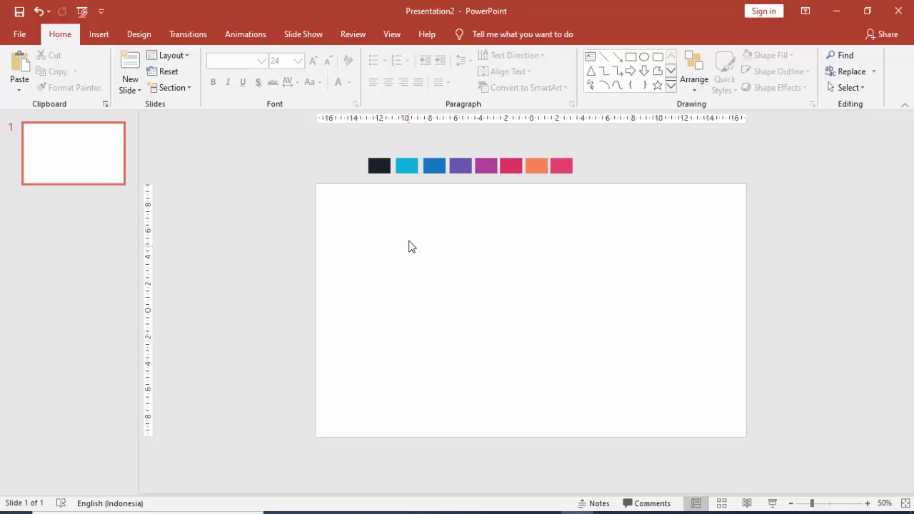
Draw a 19,05 cm tall blue rectangle from the slide's top-left corner and widen it to 30,41 cm
click(107, 38)
click(212, 91)
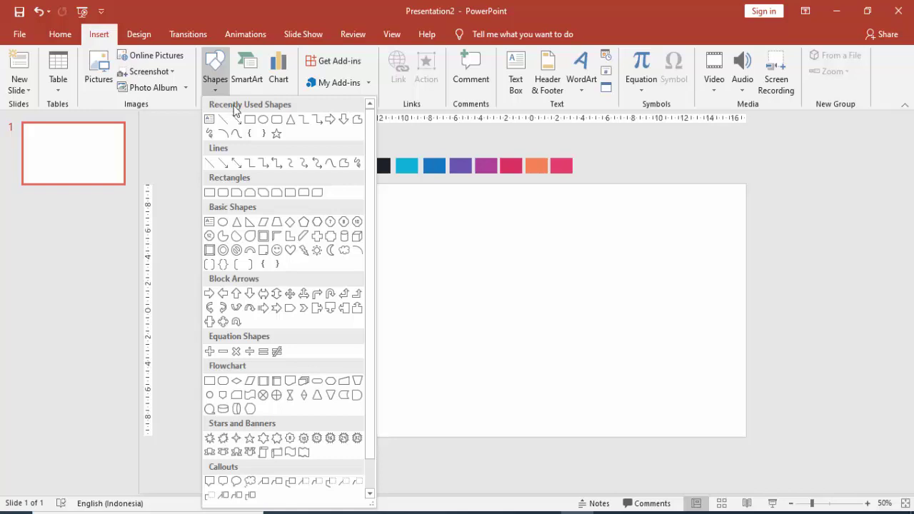
click(249, 119)
drag(316, 185, 570, 429)
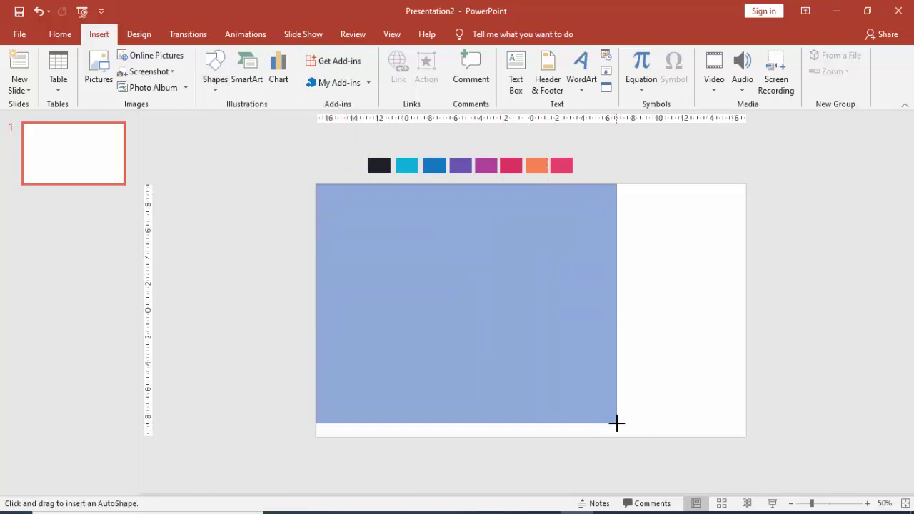
drag(570, 429, 625, 436)
scroll(633, 414, down, 2)
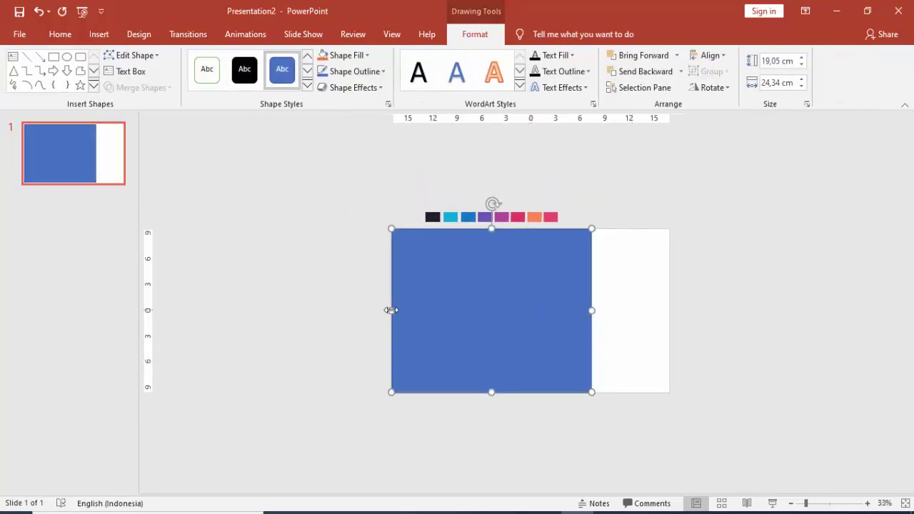
drag(391, 310, 341, 310)
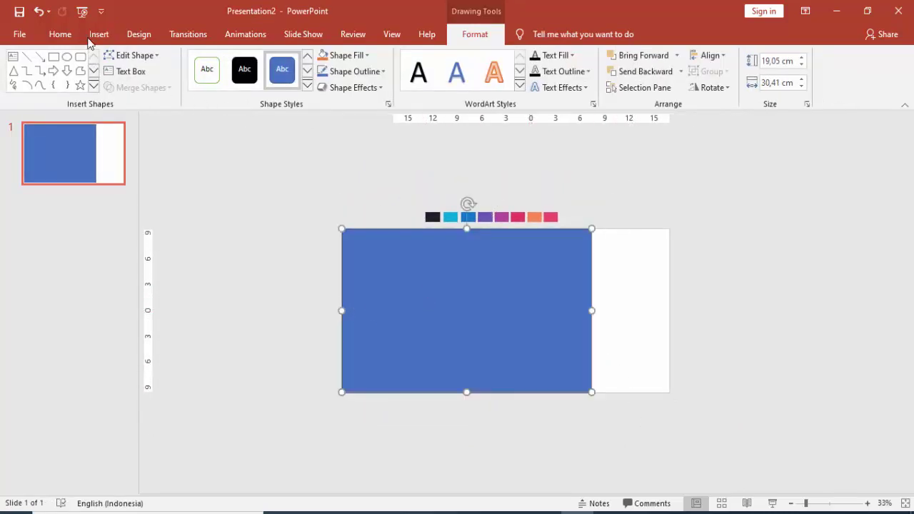
click(93, 36)
click(215, 68)
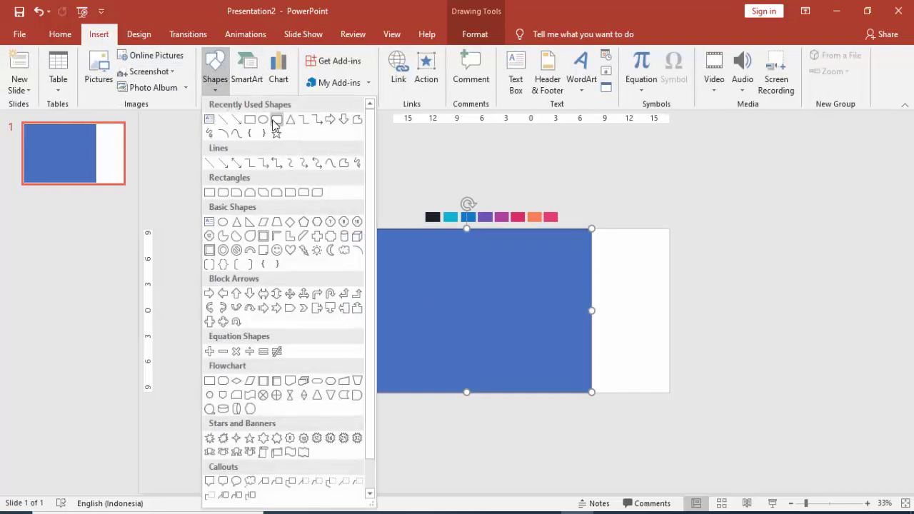
Draw an ellipse over the rectangle and set the rectangle's fill transparency to 37%
click(274, 122)
drag(464, 255, 583, 404)
click(349, 281)
right_click(349, 281)
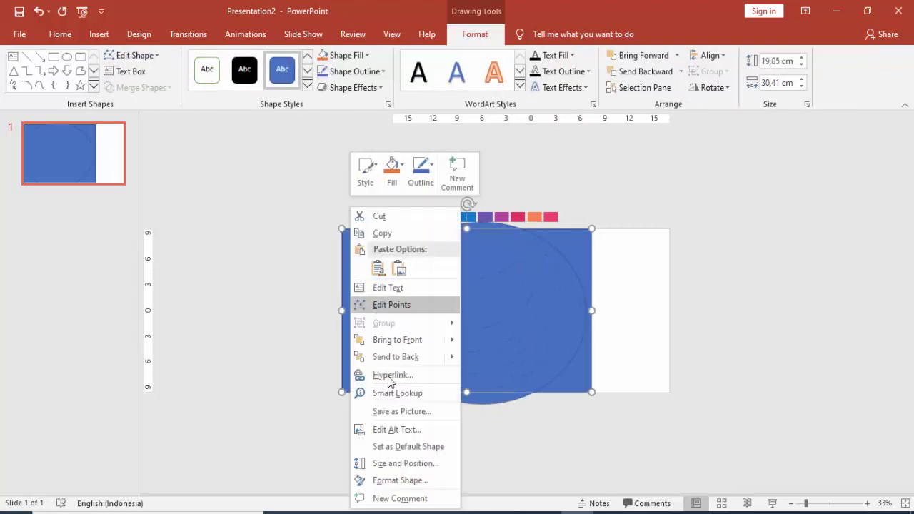
click(401, 480)
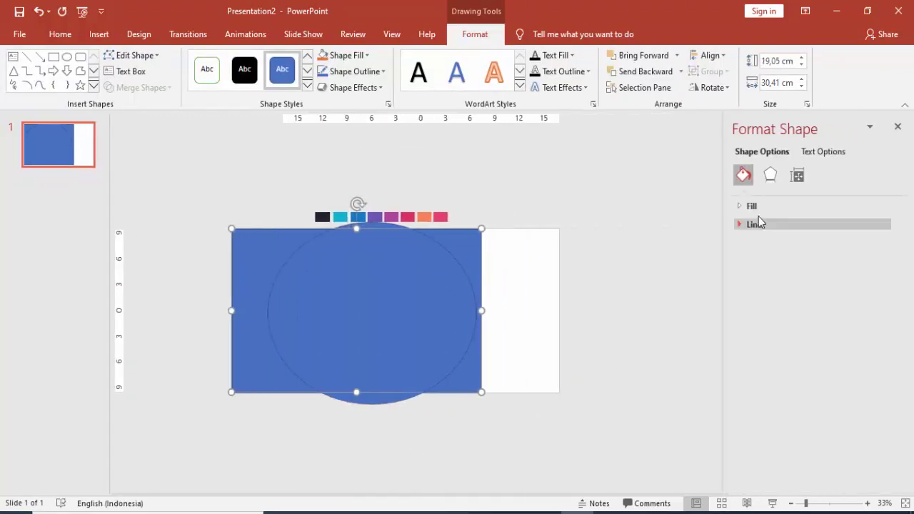
click(749, 206)
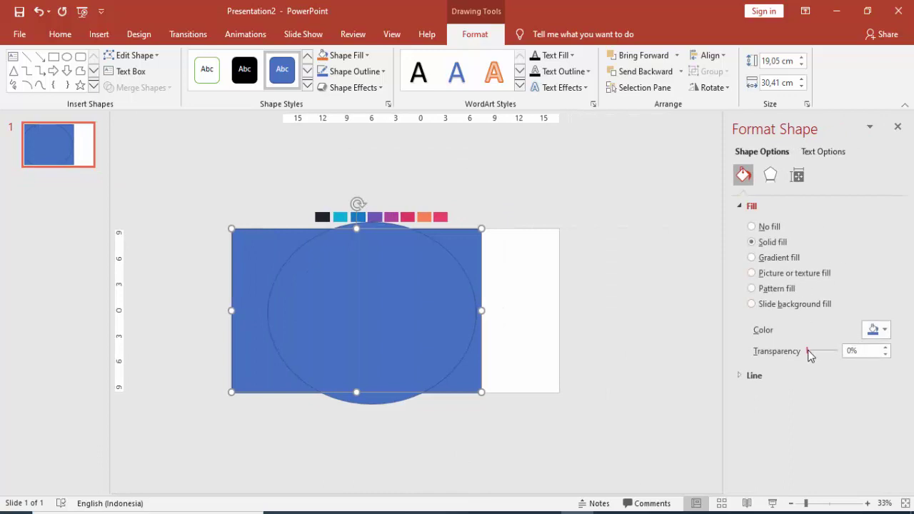
drag(807, 350, 818, 351)
click(554, 311)
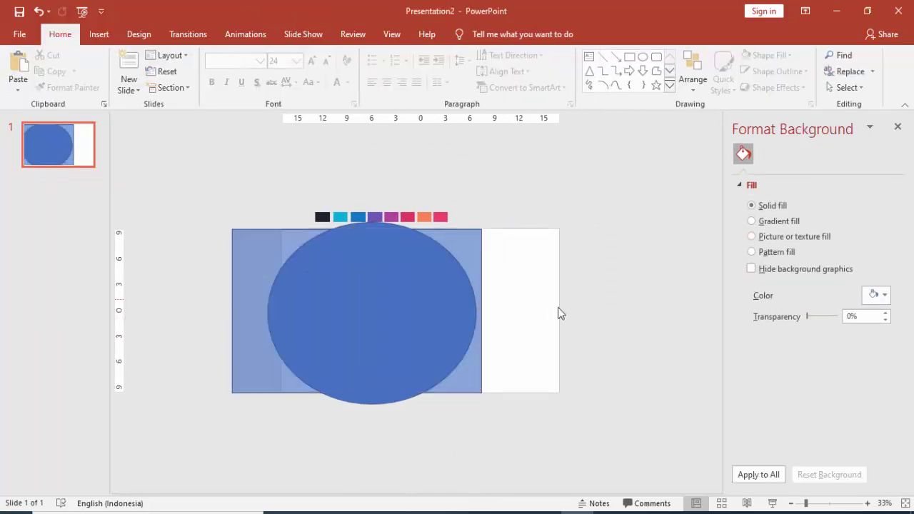
Stretch the ellipse taller and adjust its width using its handles
click(449, 289)
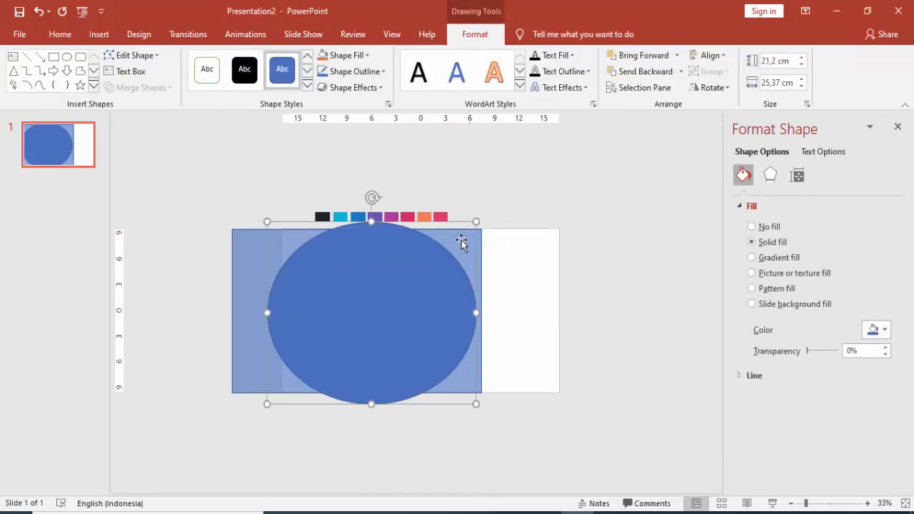
drag(371, 221, 372, 212)
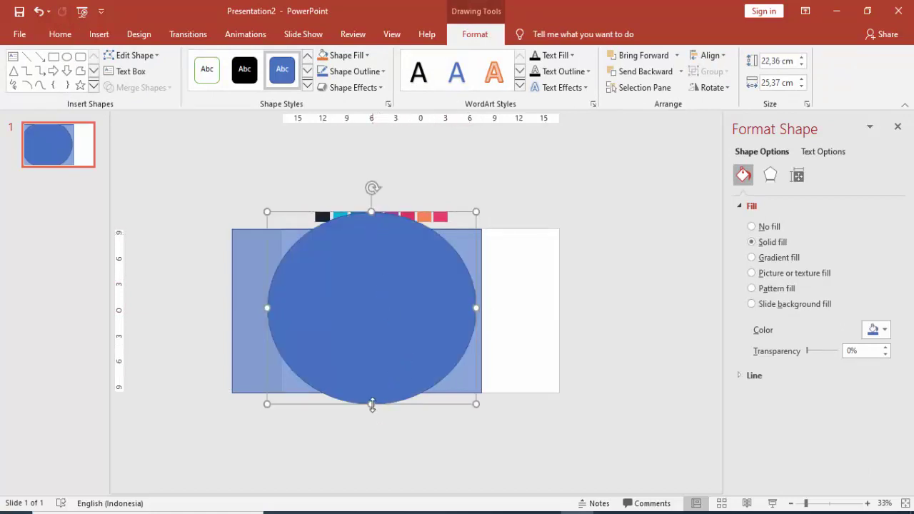
drag(371, 404, 372, 407)
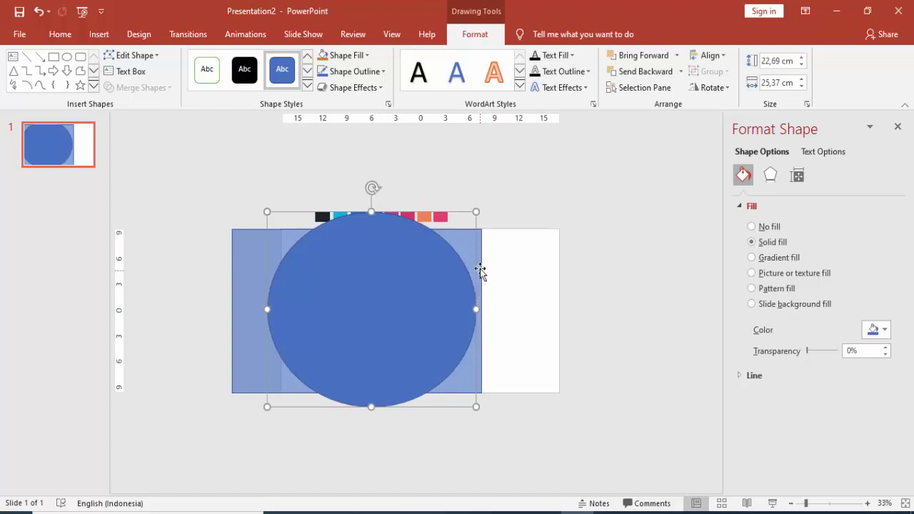
drag(477, 308, 476, 309)
drag(267, 310, 247, 308)
Send the rectangle to back, narrow the ellipse to 27,2 cm, and select both shapes
click(242, 262)
right_click(238, 248)
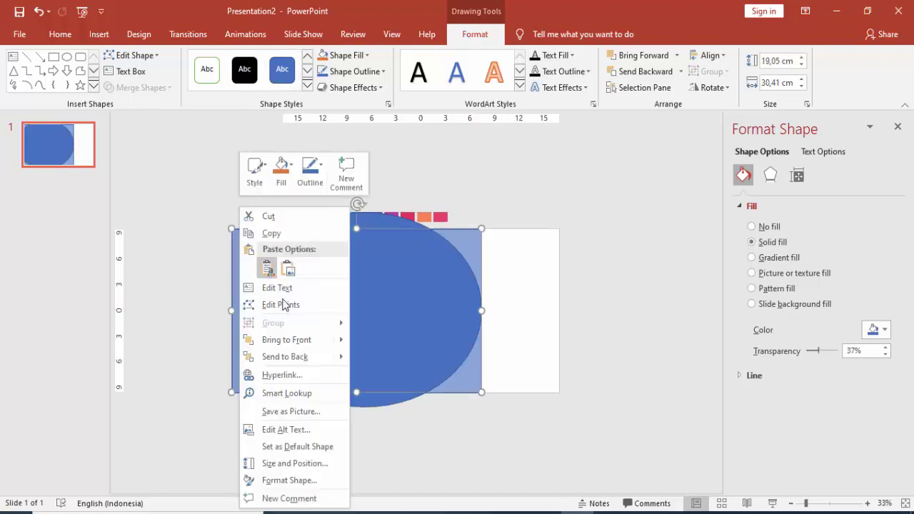
click(304, 354)
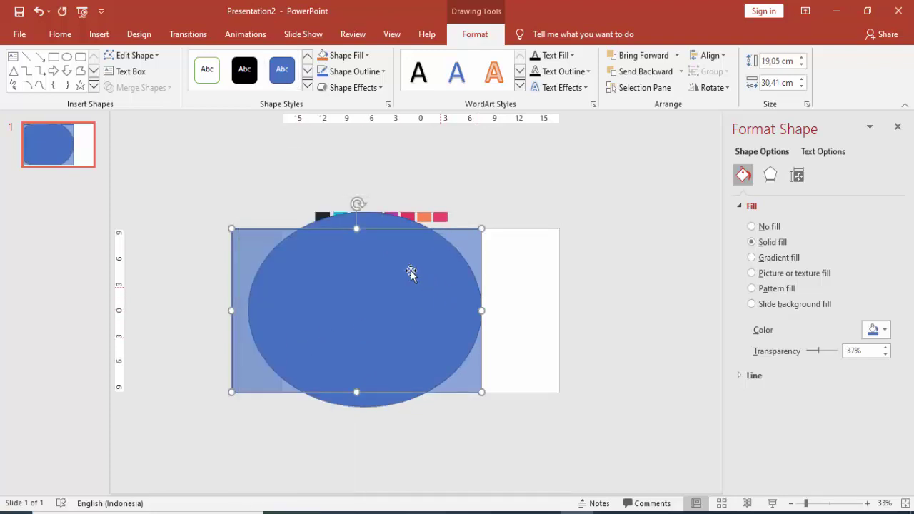
click(381, 227)
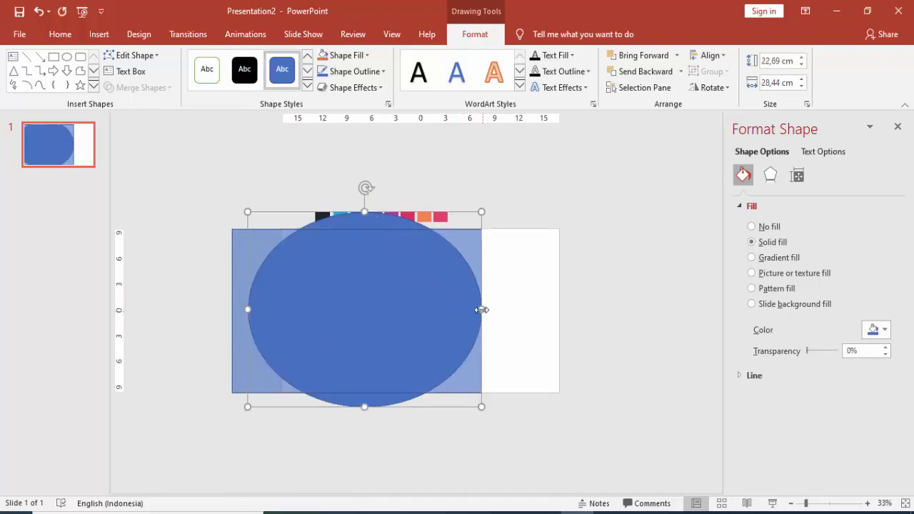
drag(481, 309, 471, 310)
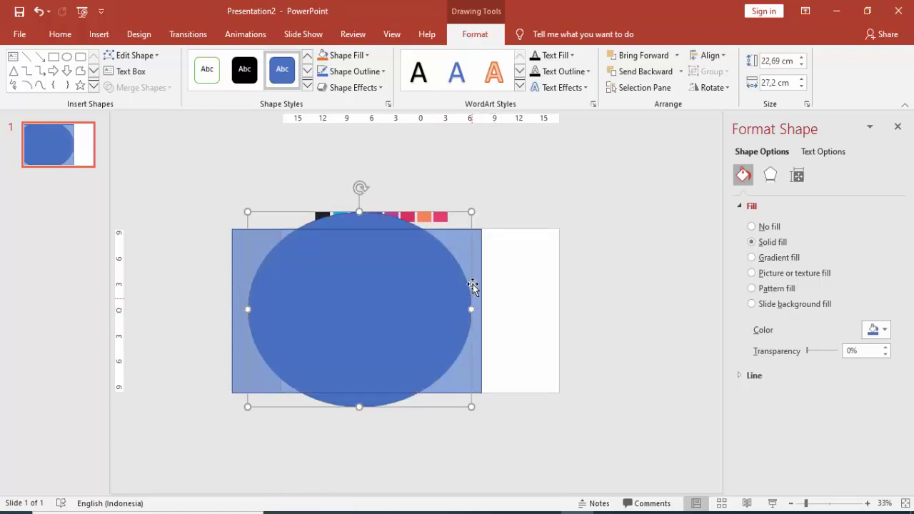
shift+click(476, 277)
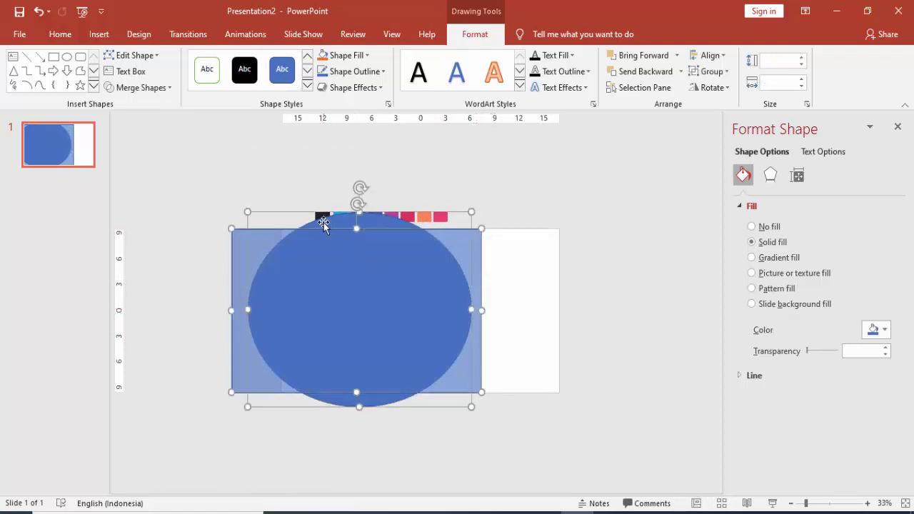
Fragment the ellipse and rectangle, then delete the top ellipse and right rectangle fragments
click(165, 88)
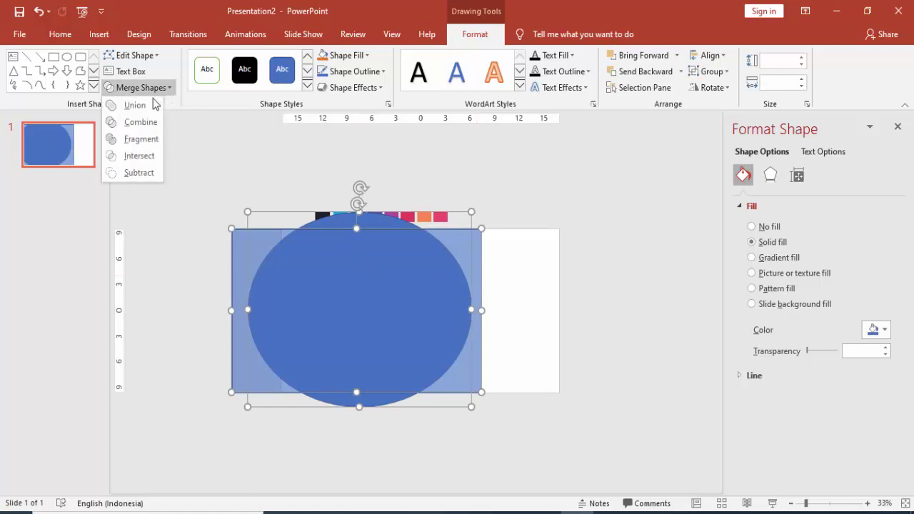
click(136, 145)
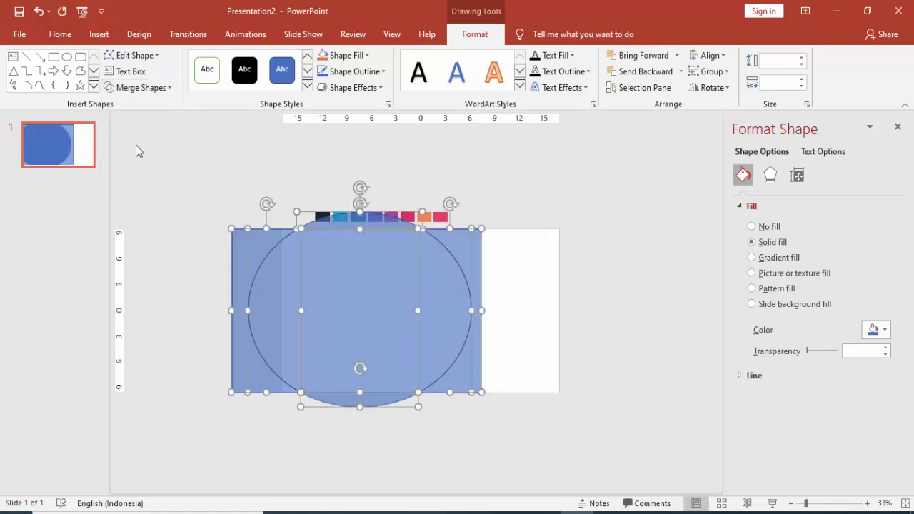
click(330, 204)
click(364, 221)
key(Delete)
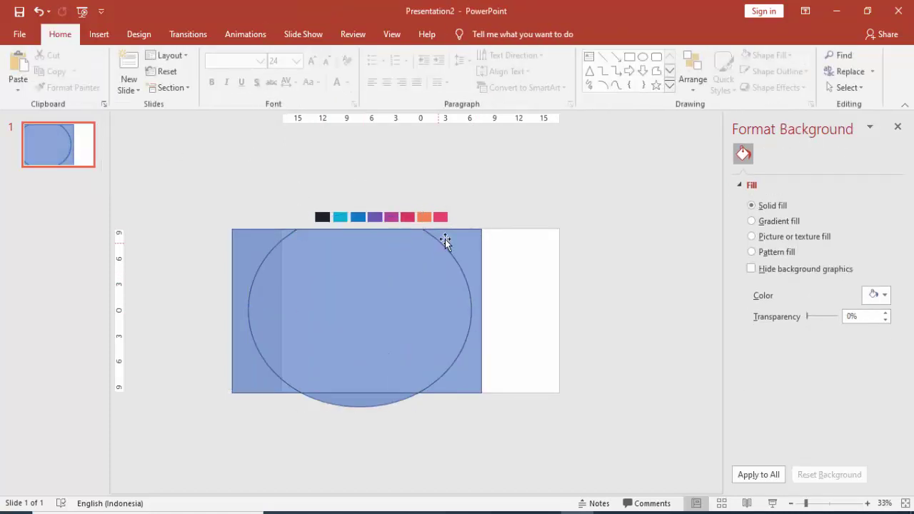
click(462, 266)
key(Delete)
Delete the bottom and left fragments and move the trimmed ellipse slightly left
click(390, 405)
key(Delete)
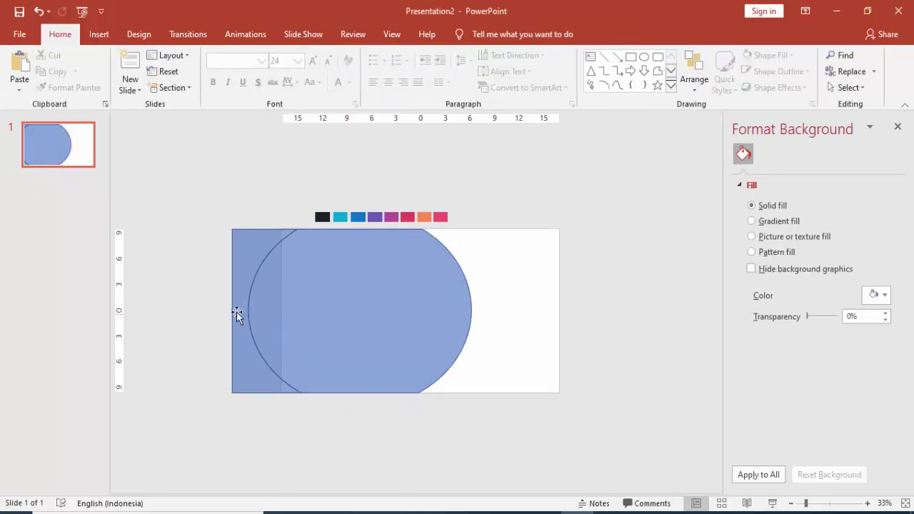
click(236, 312)
key(Delete)
click(255, 315)
click(321, 315)
drag(320, 315, 296, 315)
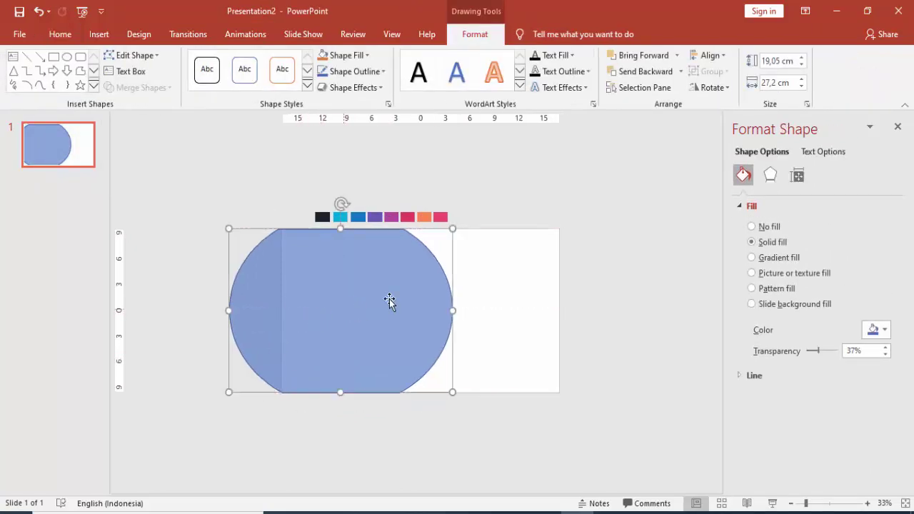
click(253, 173)
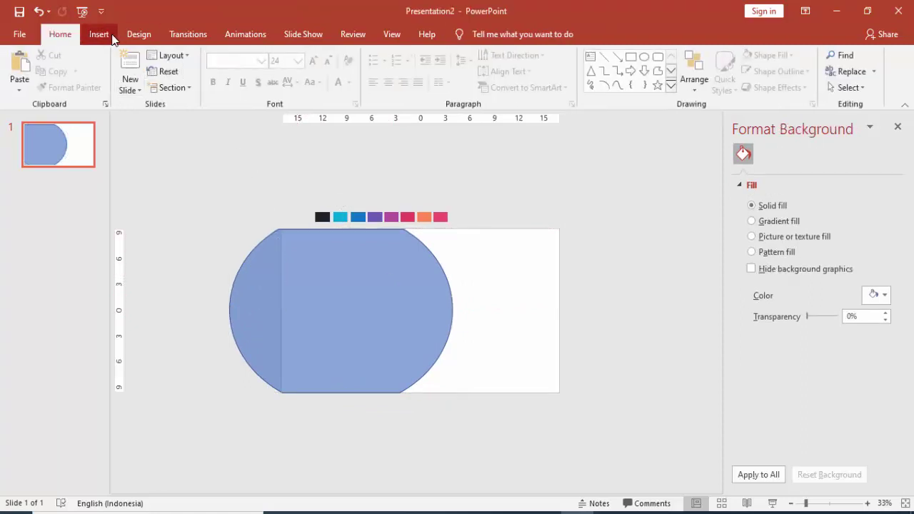
Draw a tall rectangle over the left overhang and subtract it from the shape
click(98, 33)
click(215, 65)
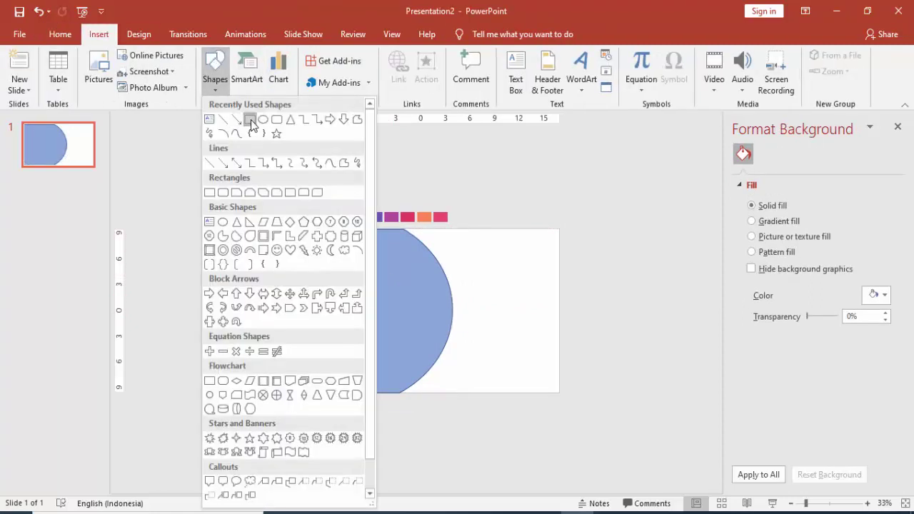
click(246, 116)
mouse_move(207, 168)
mouse_down()
mouse_move(299, 434)
mouse_move(282, 439)
mouse_up()
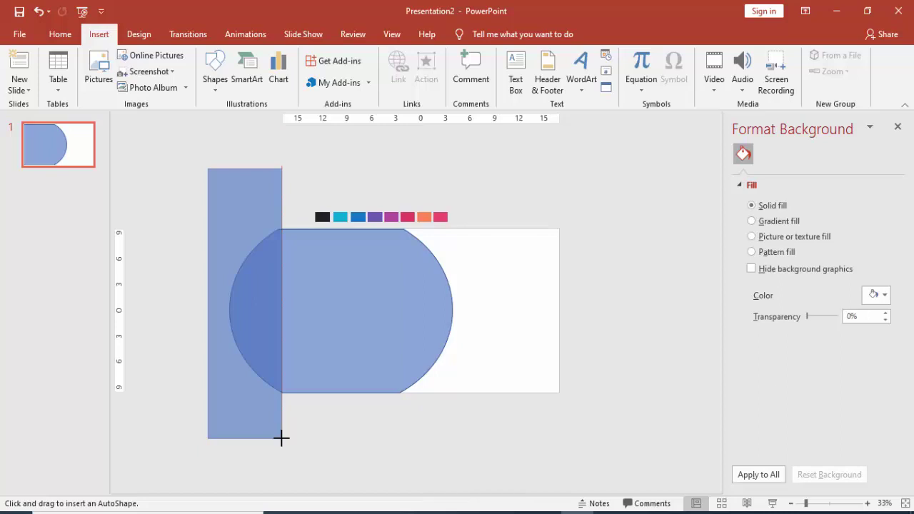
click(346, 351)
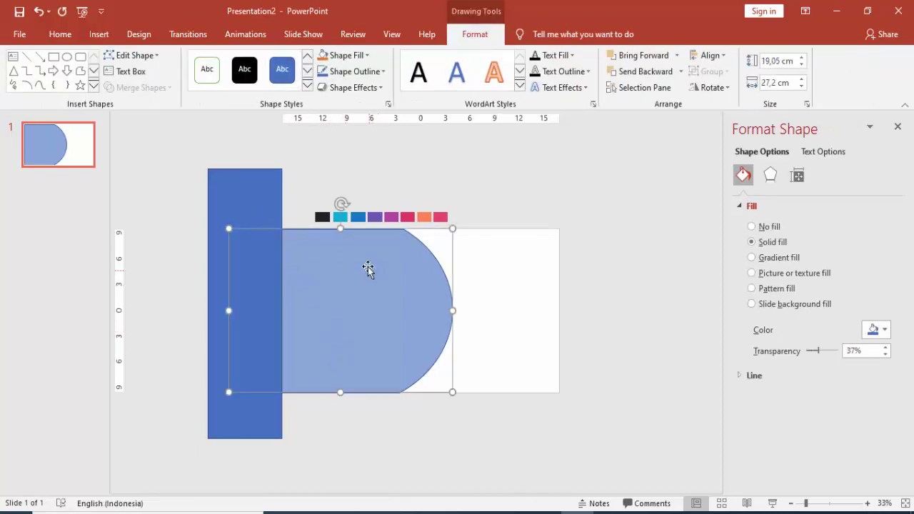
shift+click(265, 200)
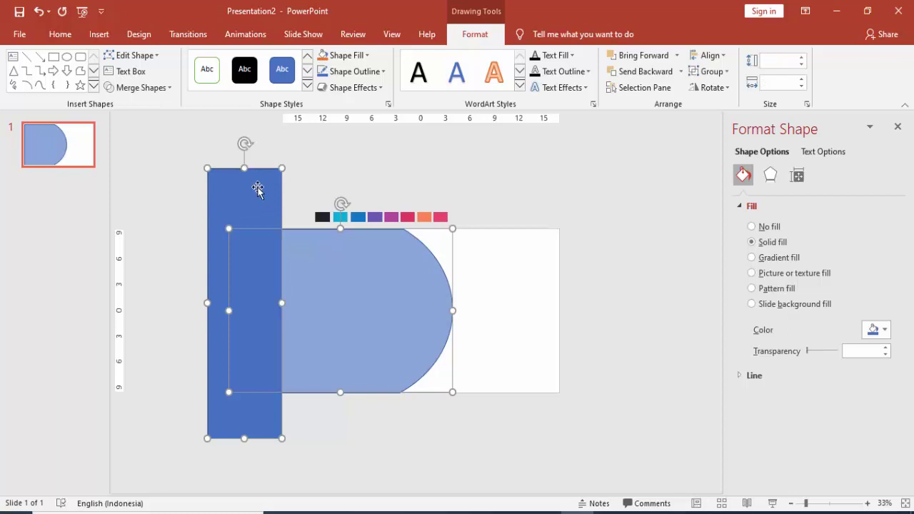
click(146, 88)
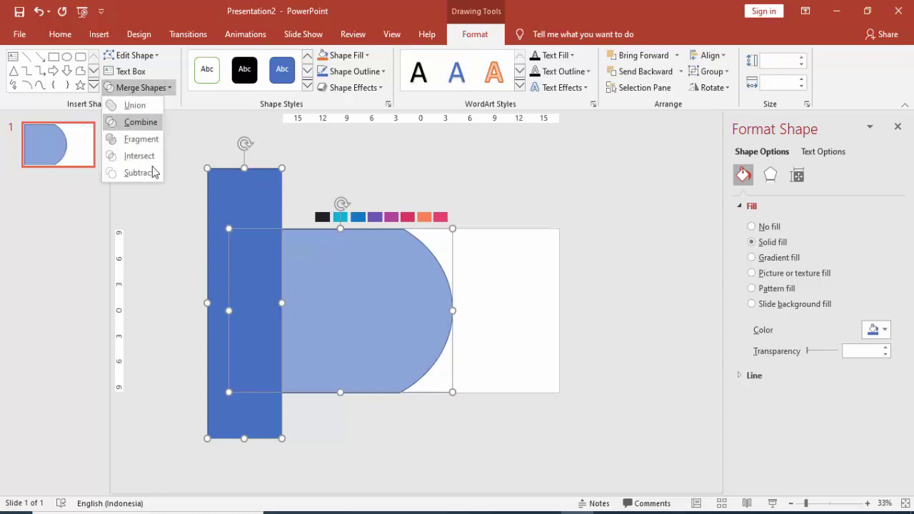
click(152, 174)
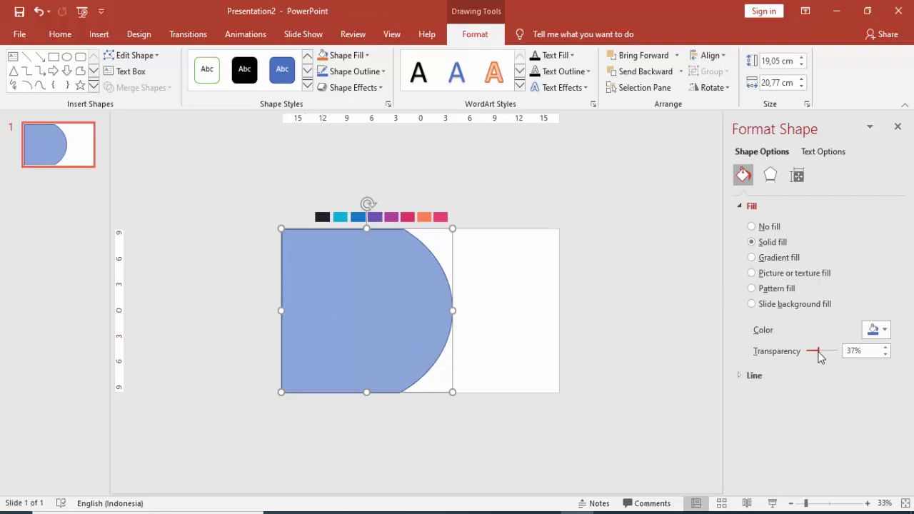
Make the half-circle 0% transparent and remove its outline
drag(819, 357, 801, 355)
click(742, 378)
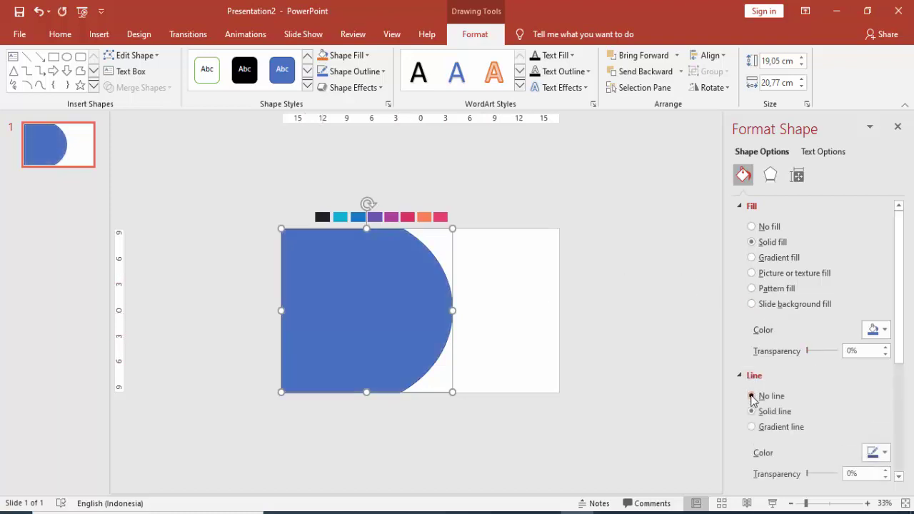
click(751, 396)
click(541, 318)
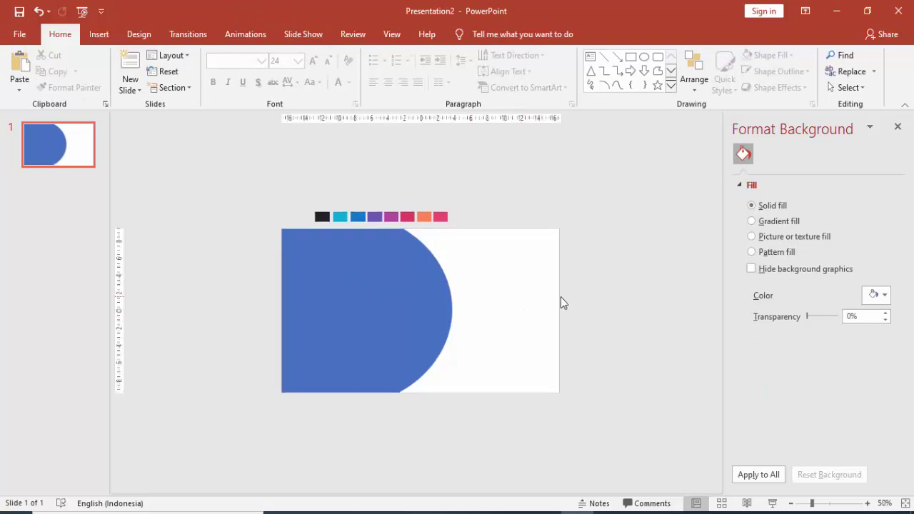
Give the half-circle a picture fill taken from a file
ctrl+scroll(560, 297, up, 2)
click(491, 308)
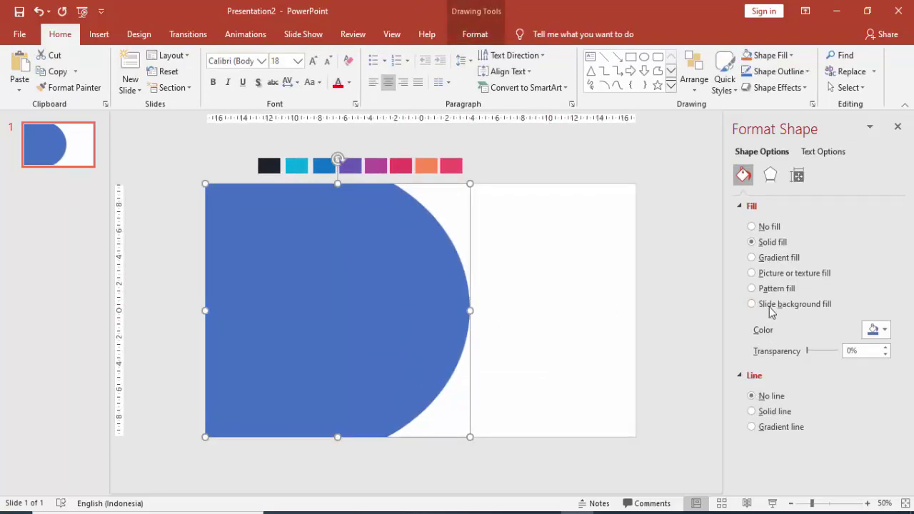
click(771, 345)
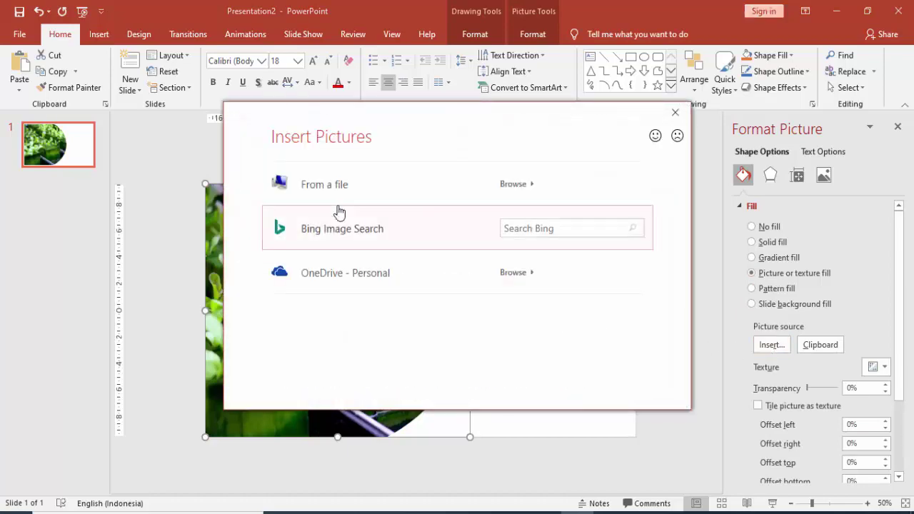
click(389, 194)
Insert the coastal photo justin-bisson-beck-192842-unsplash from IMAGE\NATURE as the fill
drag(137, 137, 145, 249)
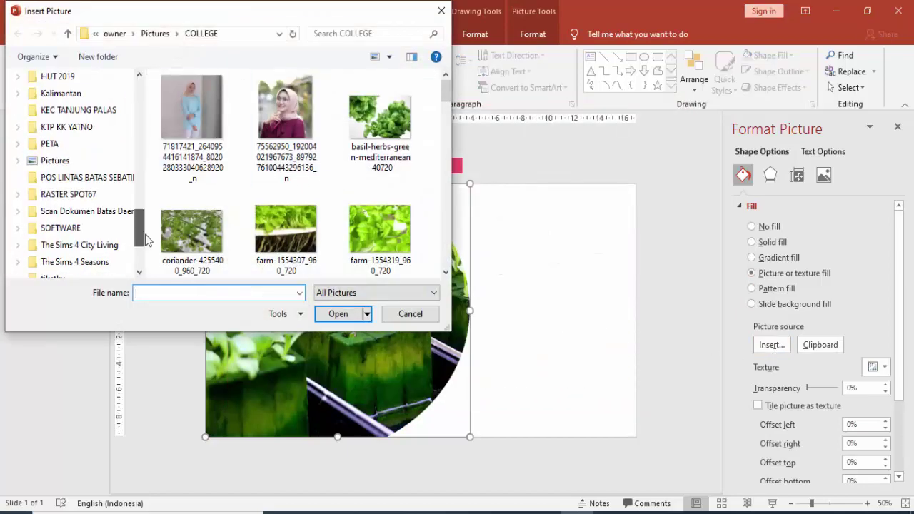
click(121, 229)
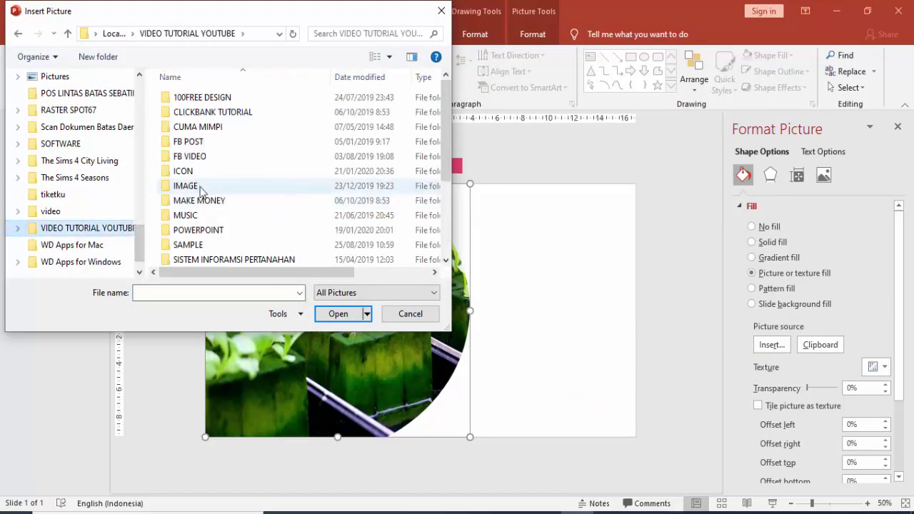
double_click(199, 191)
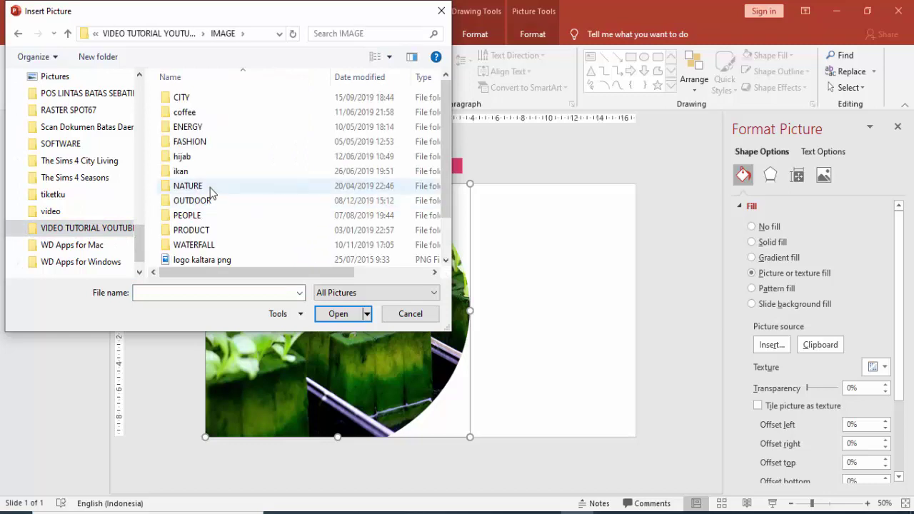
double_click(211, 191)
scroll(285, 200, down, 2)
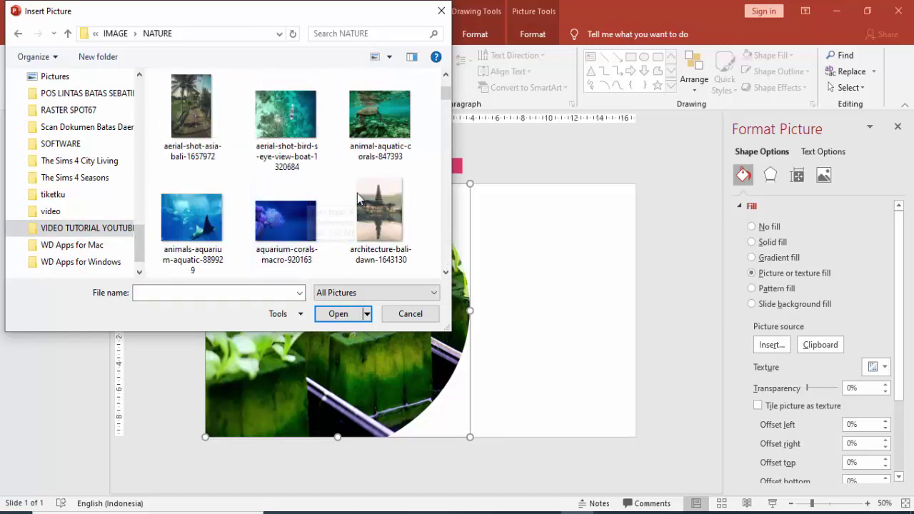
scroll(360, 202, down, 2)
scroll(361, 203, down, 2)
scroll(350, 214, down, 2)
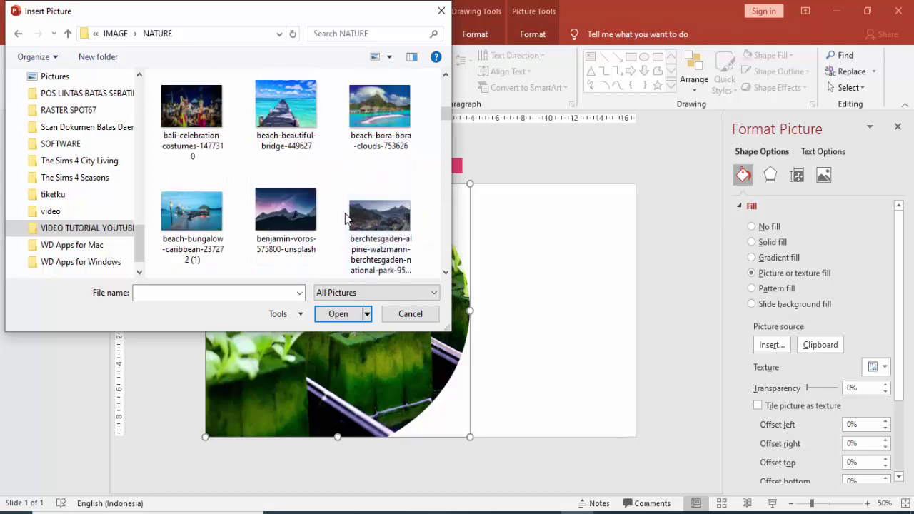
scroll(343, 219, down, 2)
scroll(314, 218, down, 2)
scroll(285, 229, down, 2)
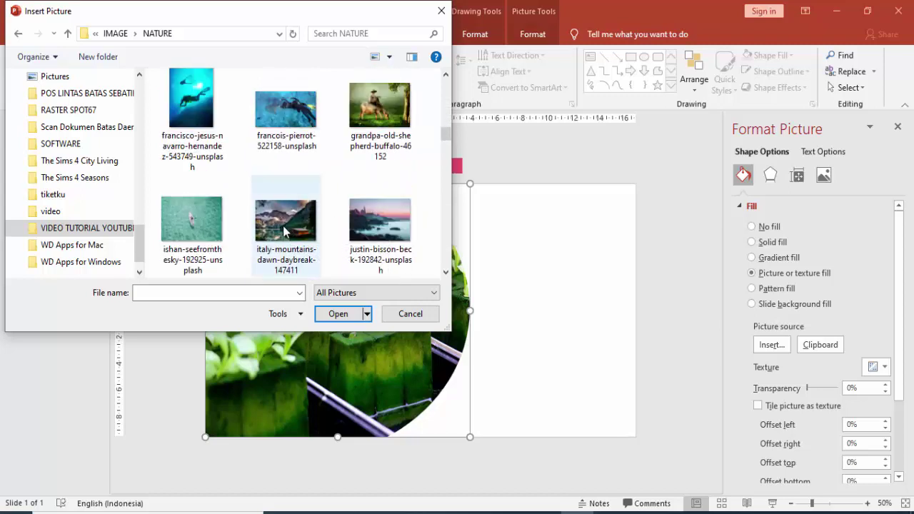
click(350, 229)
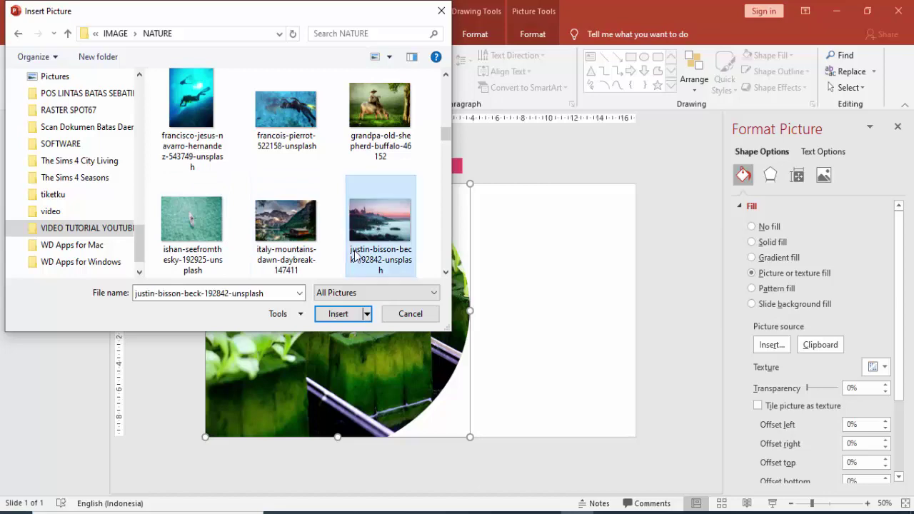
click(352, 316)
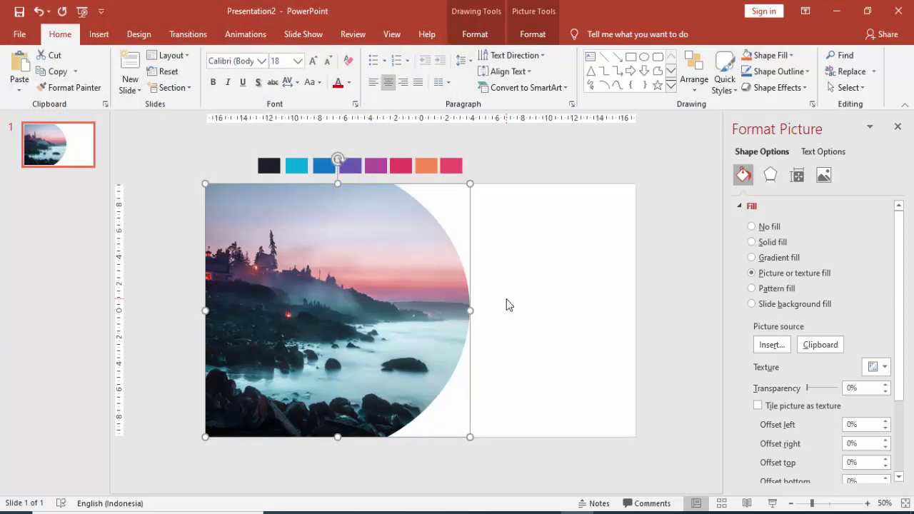
Set the slide background to the dark navy eyedropped from the black swatch
click(557, 299)
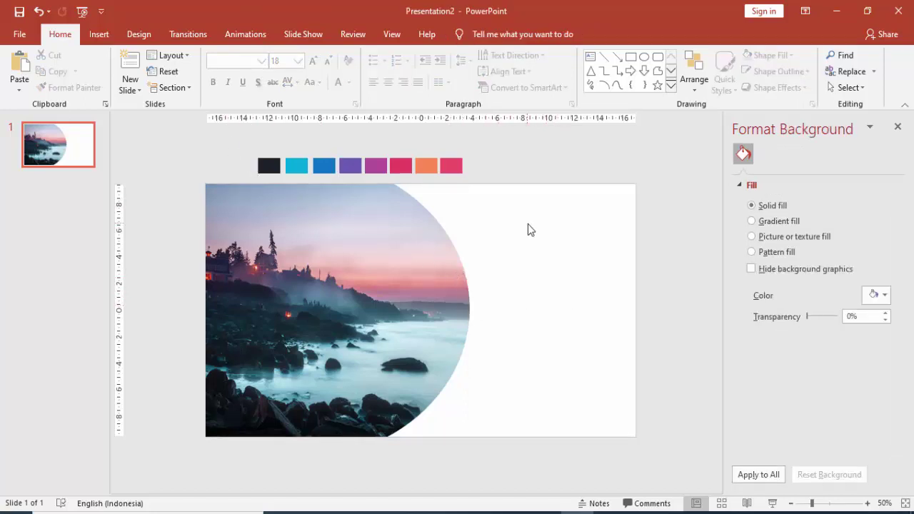
click(865, 297)
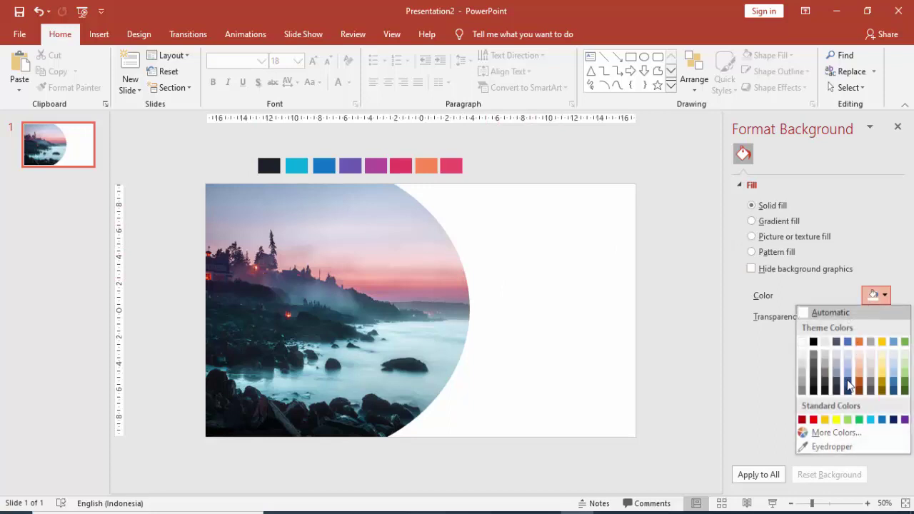
click(843, 442)
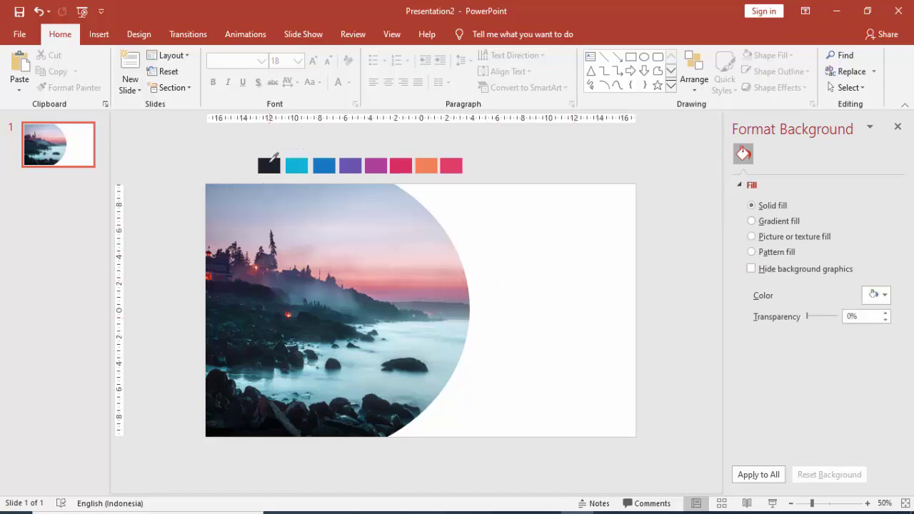
click(266, 166)
click(450, 297)
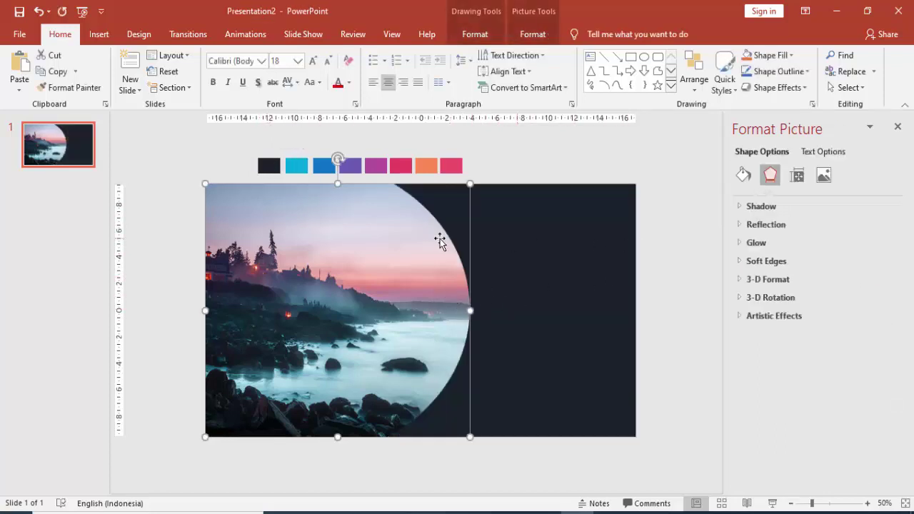
click(100, 35)
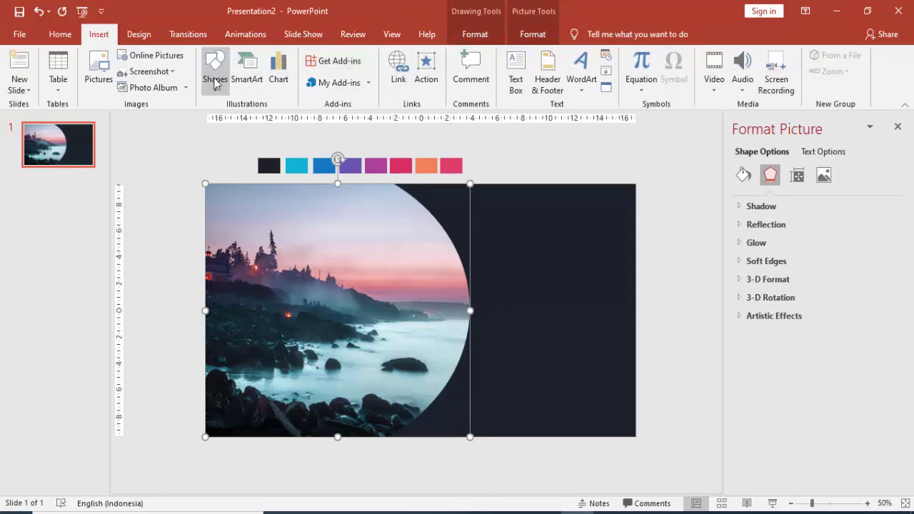
Draw a blue circle over the photo's left side and remove its outline
click(214, 65)
click(262, 120)
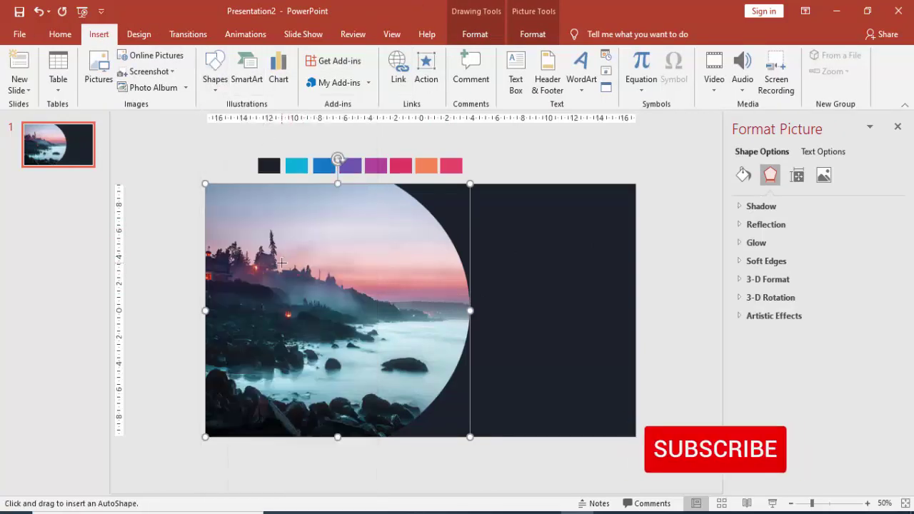
drag(280, 258, 379, 348)
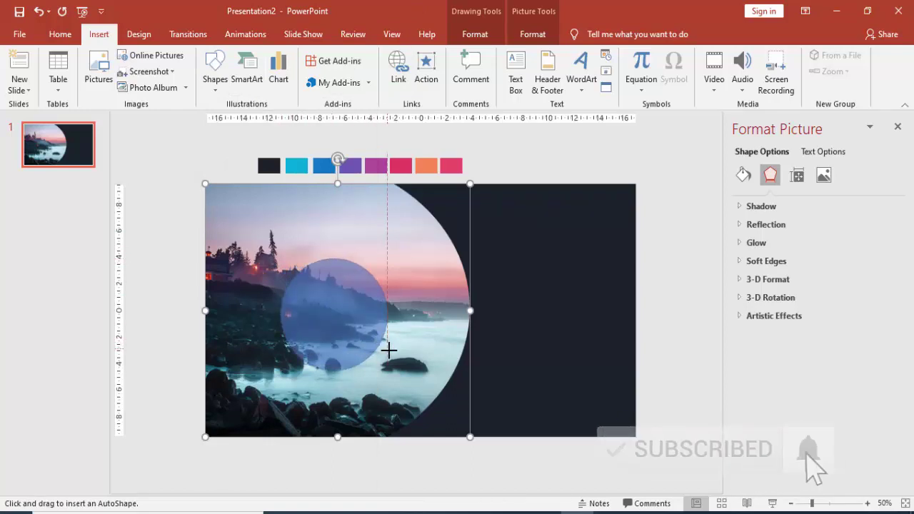
drag(358, 314, 347, 309)
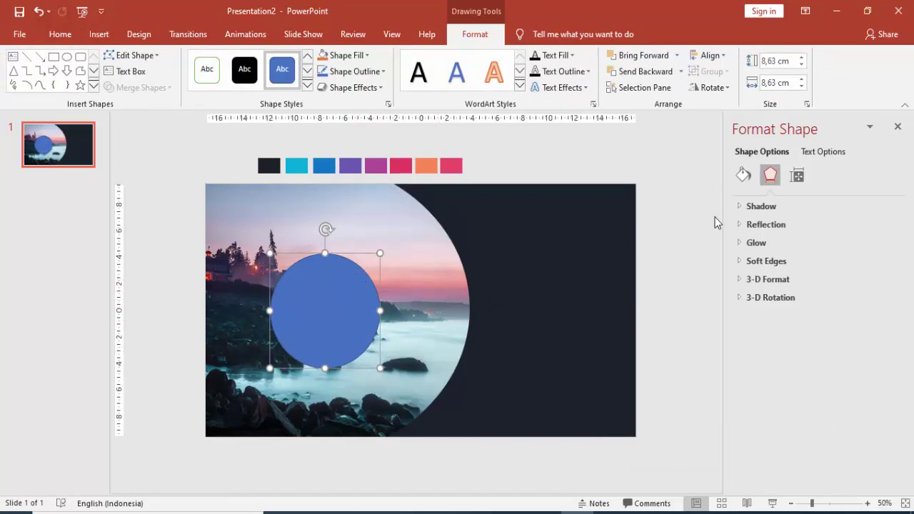
click(743, 176)
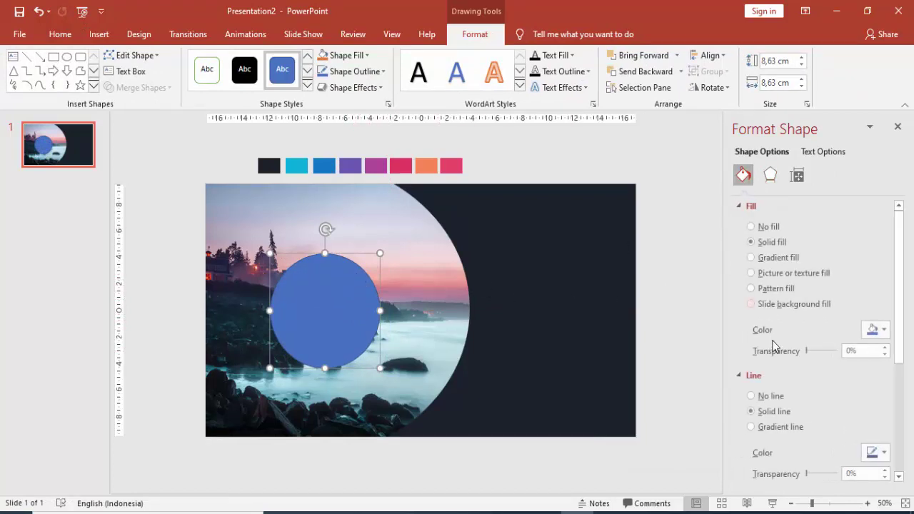
click(750, 396)
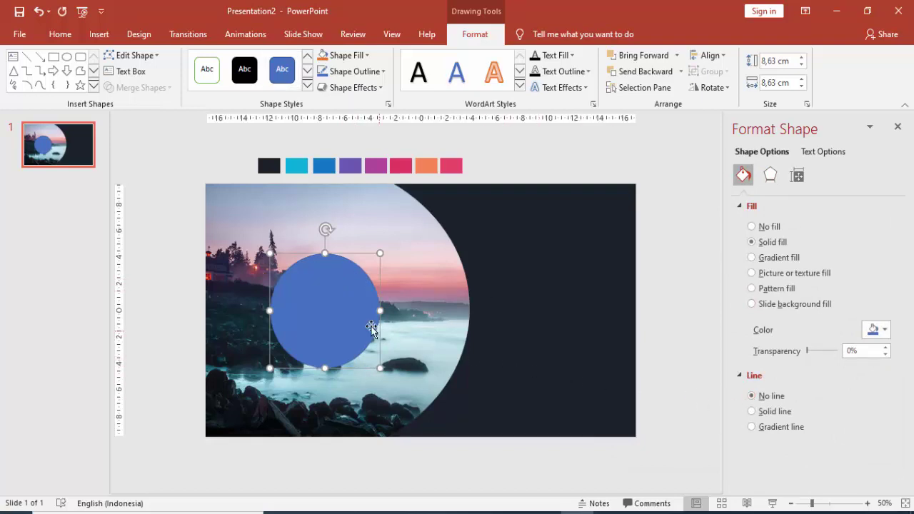
Edit the circle's points, pulling its top, right and left points outward
right_click(352, 308)
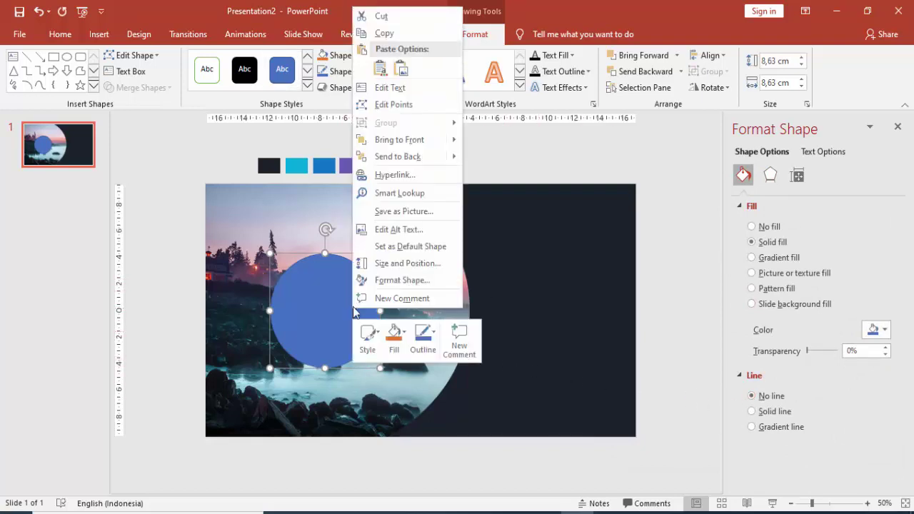
click(389, 104)
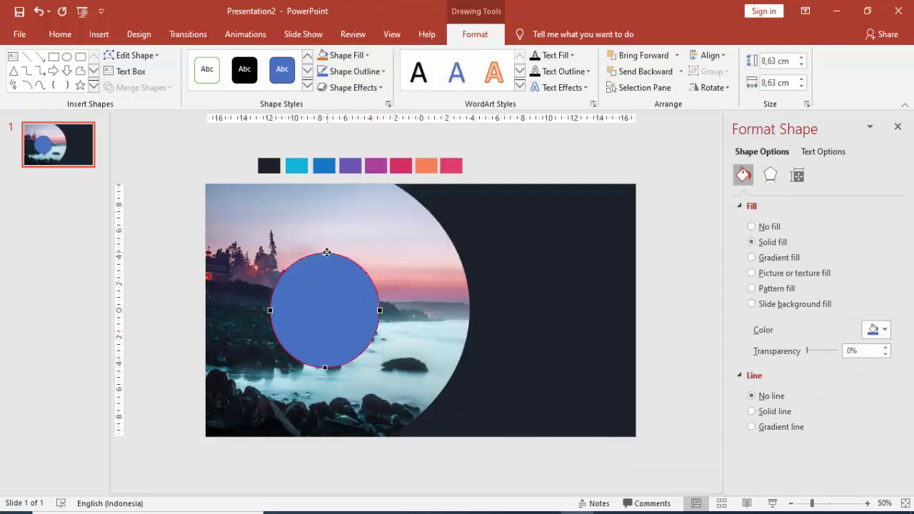
drag(325, 252, 326, 249)
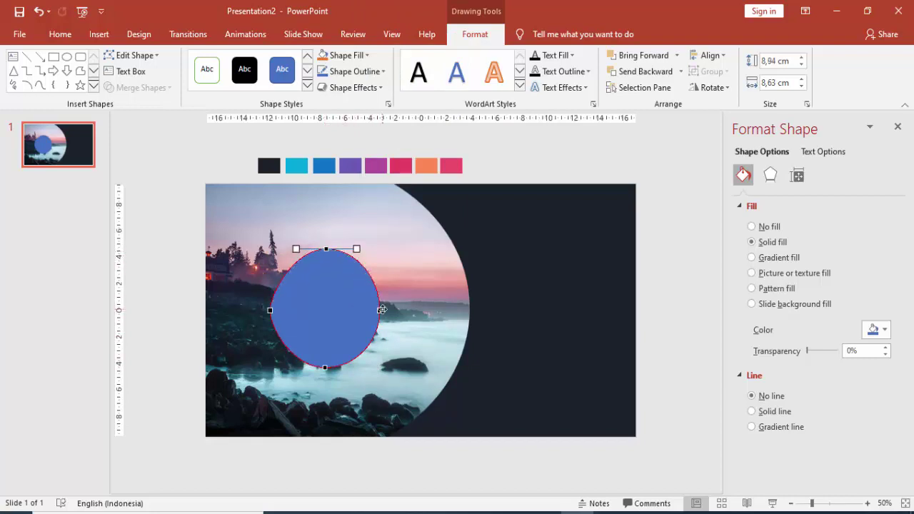
drag(379, 310, 382, 311)
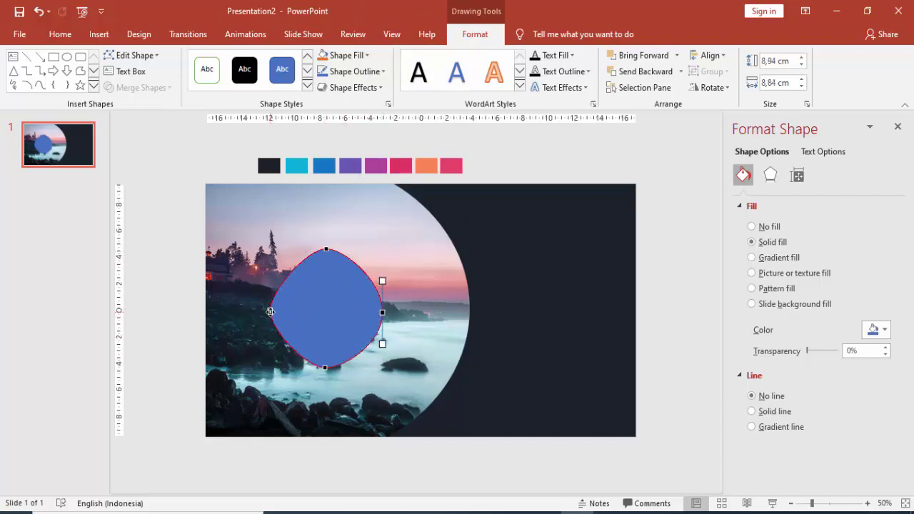
drag(270, 310, 267, 270)
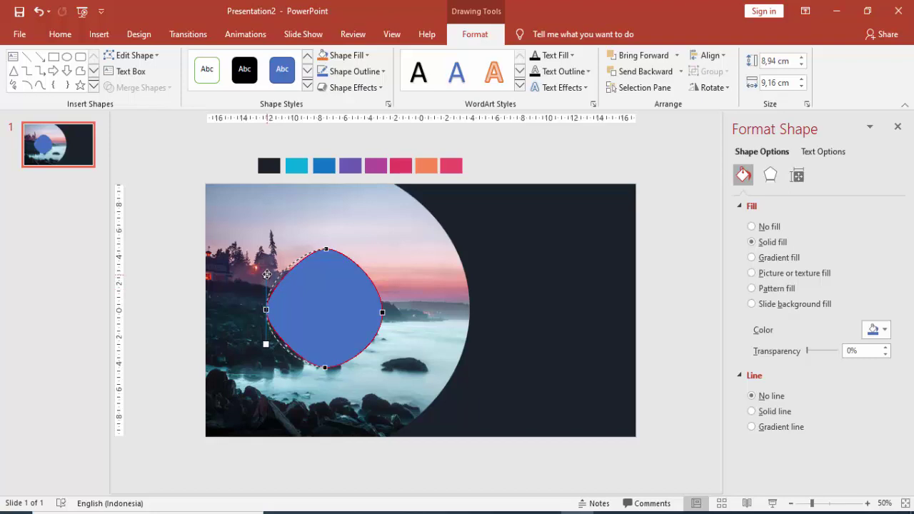
drag(326, 248, 354, 244)
Reshape the left and bottom curves and nudge the top point into an irregular blob
click(265, 312)
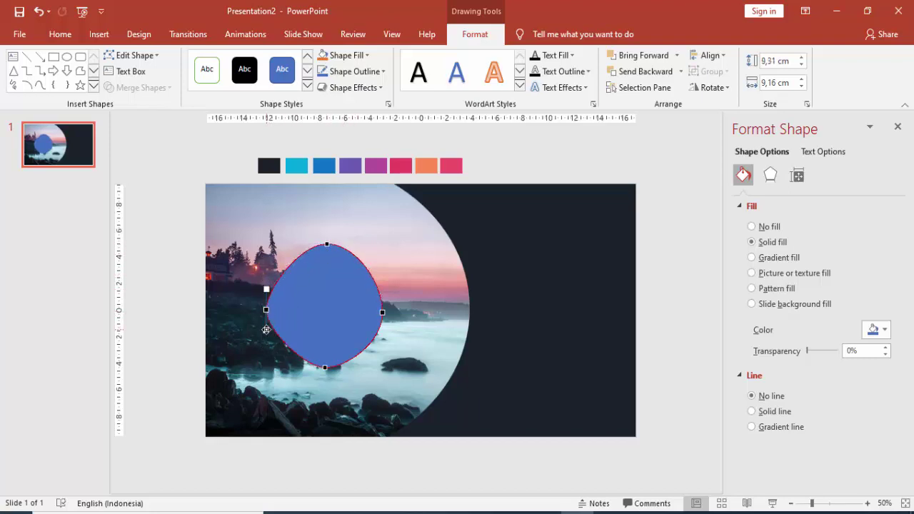
drag(265, 329, 266, 342)
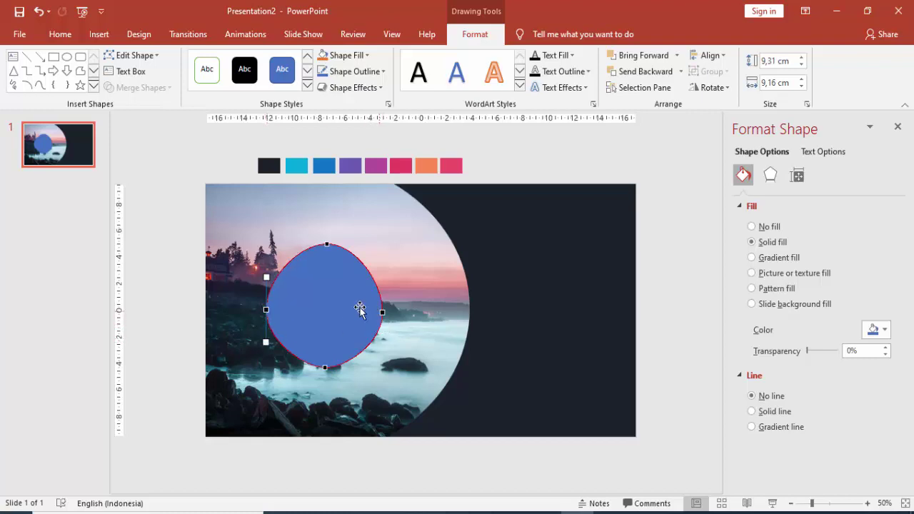
drag(327, 244, 329, 242)
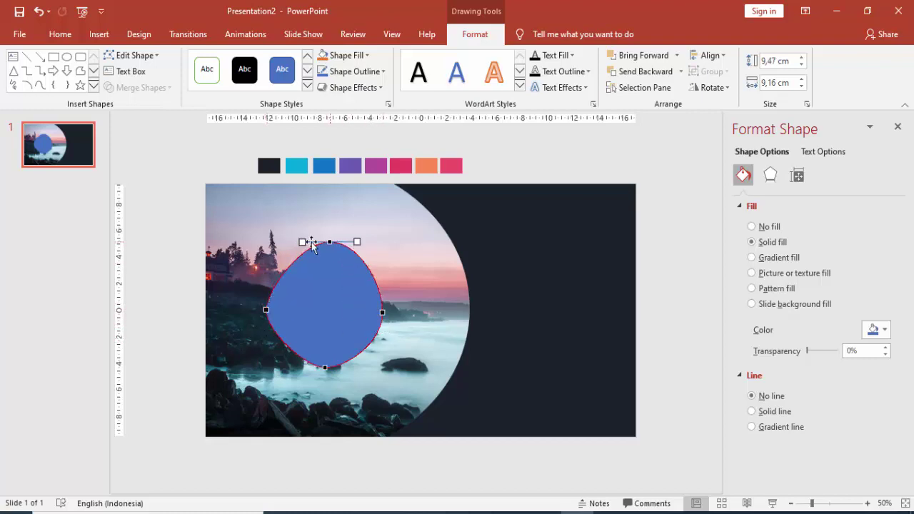
click(264, 311)
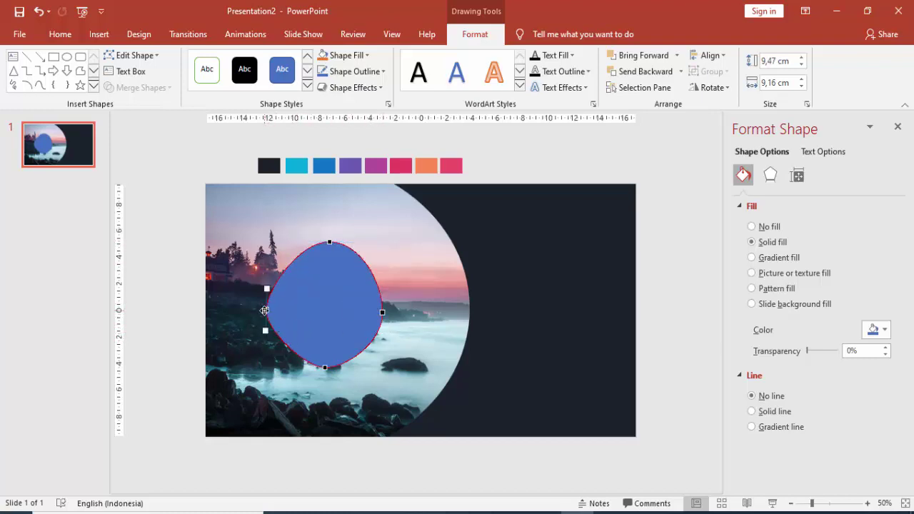
drag(264, 331, 262, 343)
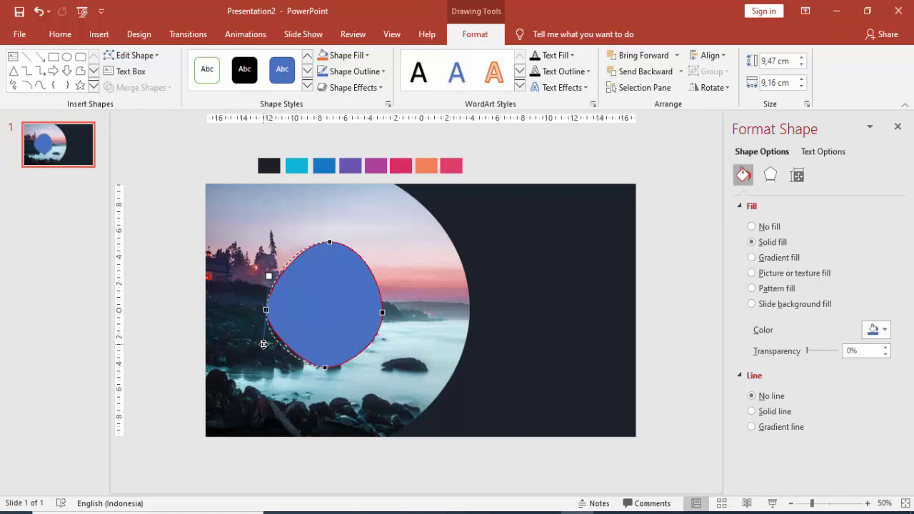
click(327, 368)
drag(338, 368, 294, 366)
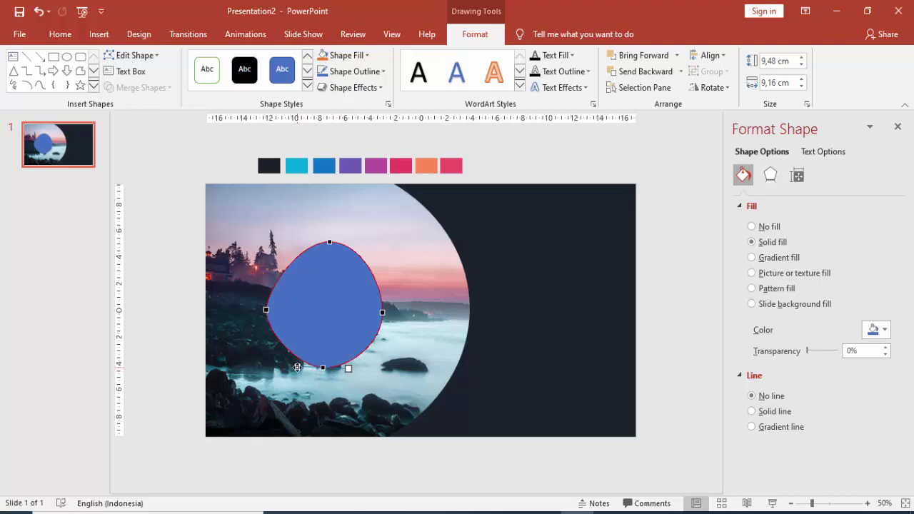
Fill the blob with the eyedropped cyan swatch colour at 45% transparency
click(259, 268)
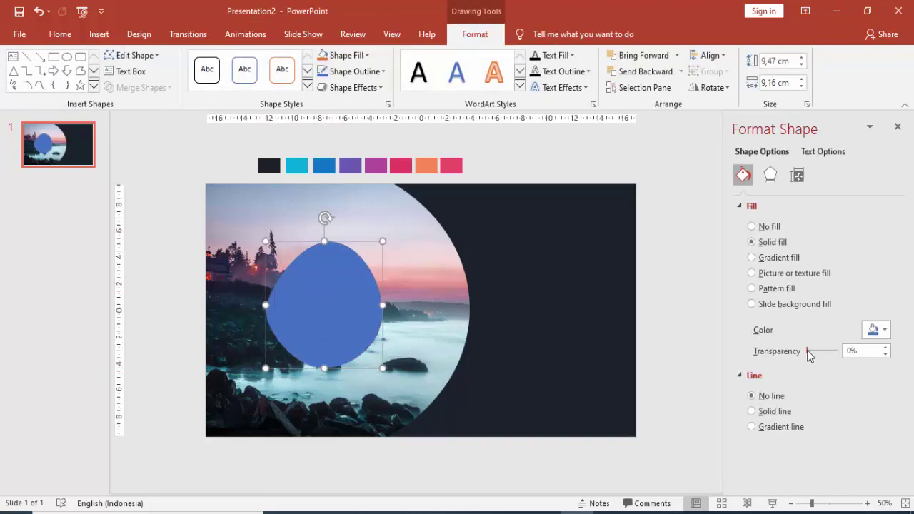
drag(808, 350, 818, 351)
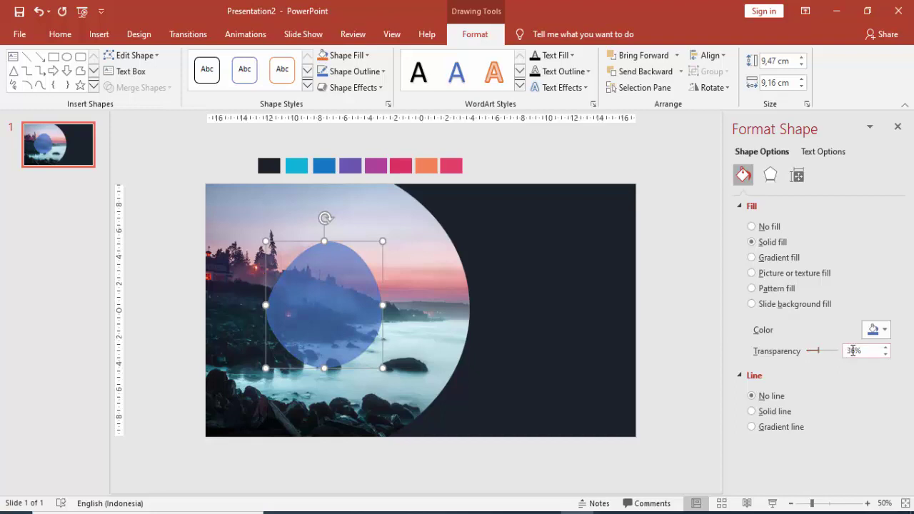
click(882, 329)
click(828, 493)
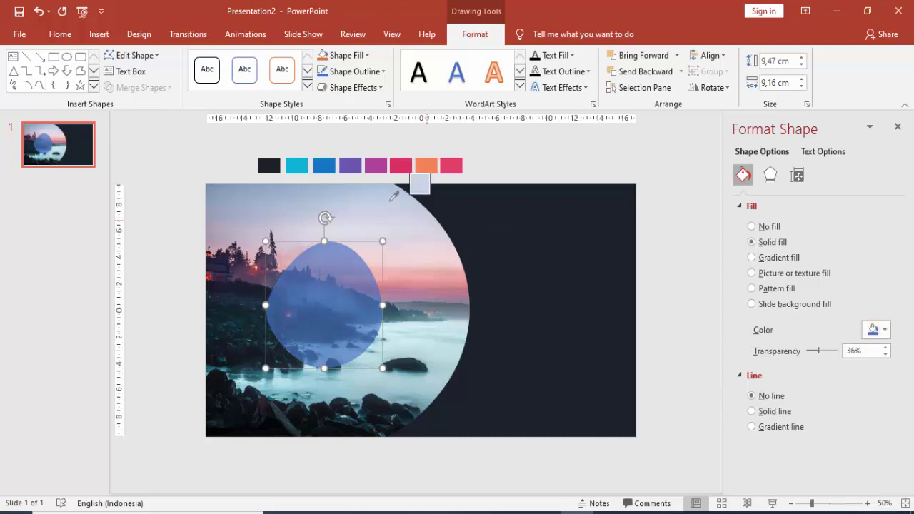
click(296, 166)
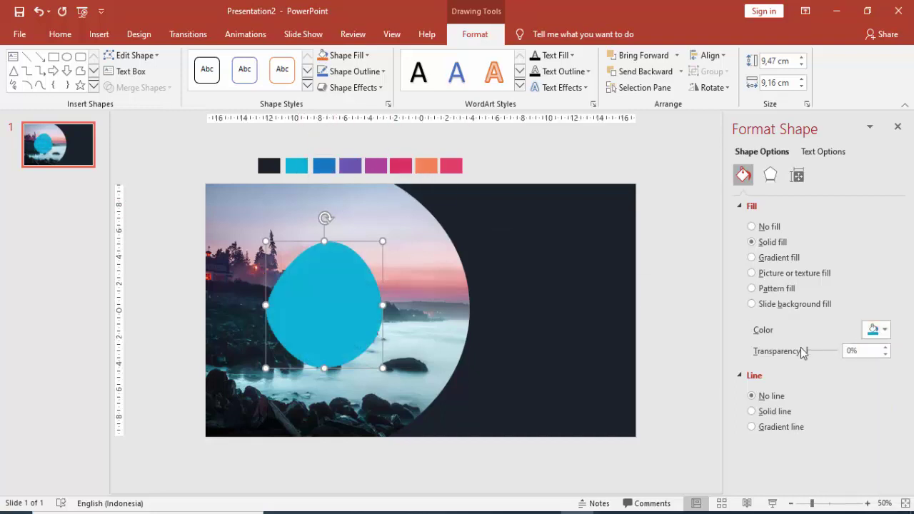
drag(807, 350, 818, 350)
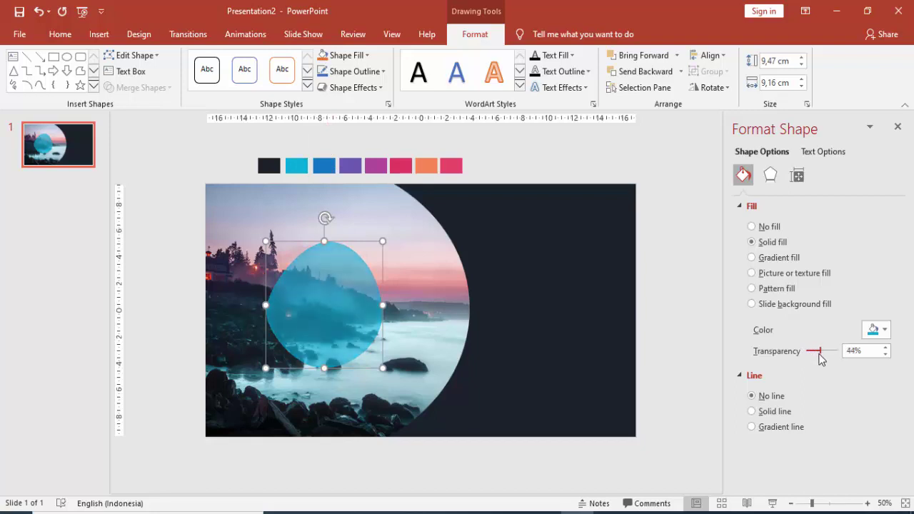
click(885, 347)
Duplicate the blob, rotate the copy 90° right, and move it over the original
key(ctrl+d)
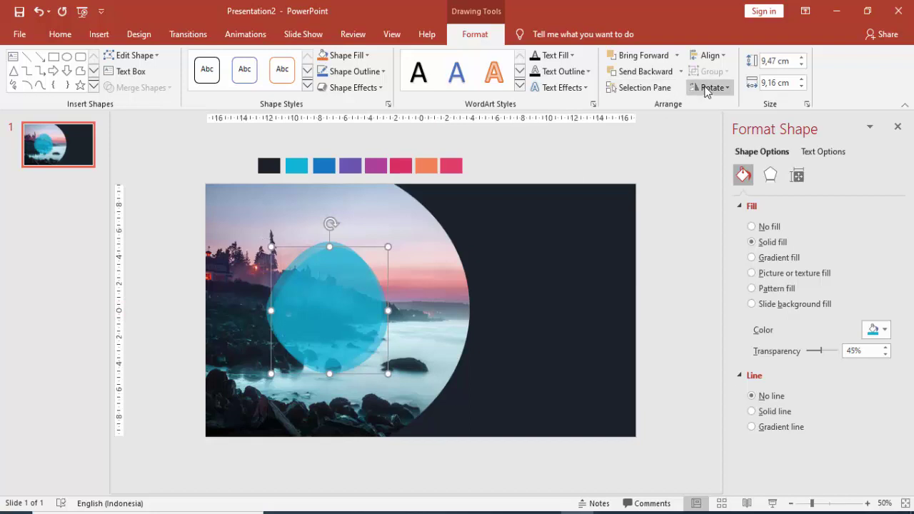
click(705, 88)
click(735, 105)
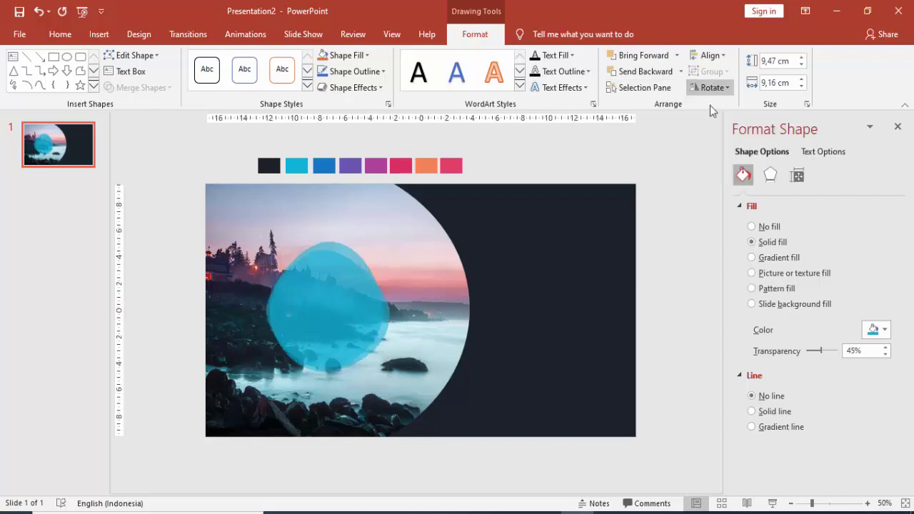
drag(379, 277, 327, 279)
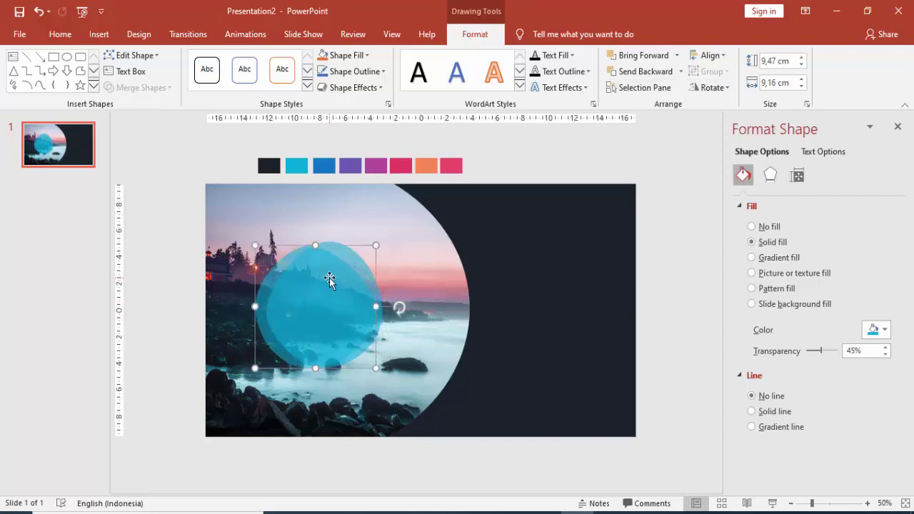
Fill the copy with the blue swatch colour at 45% transparency and shift it slightly right
click(866, 336)
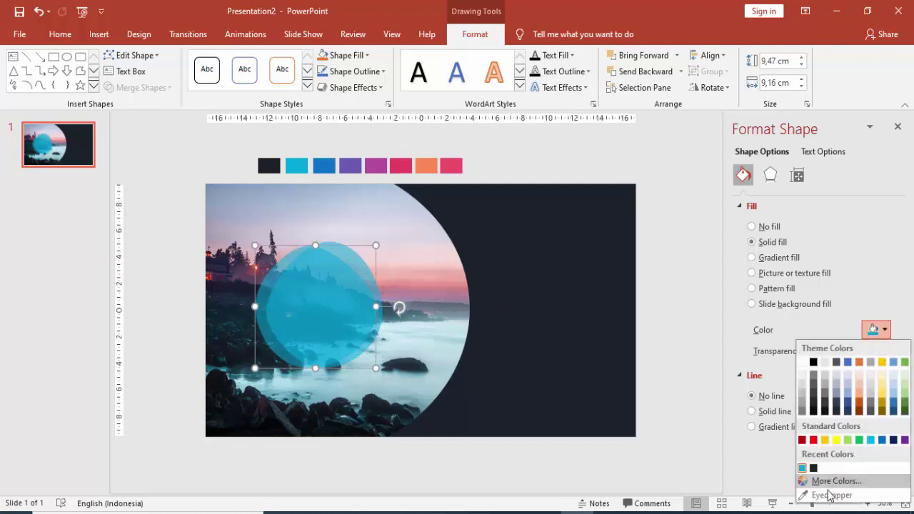
click(827, 493)
click(325, 166)
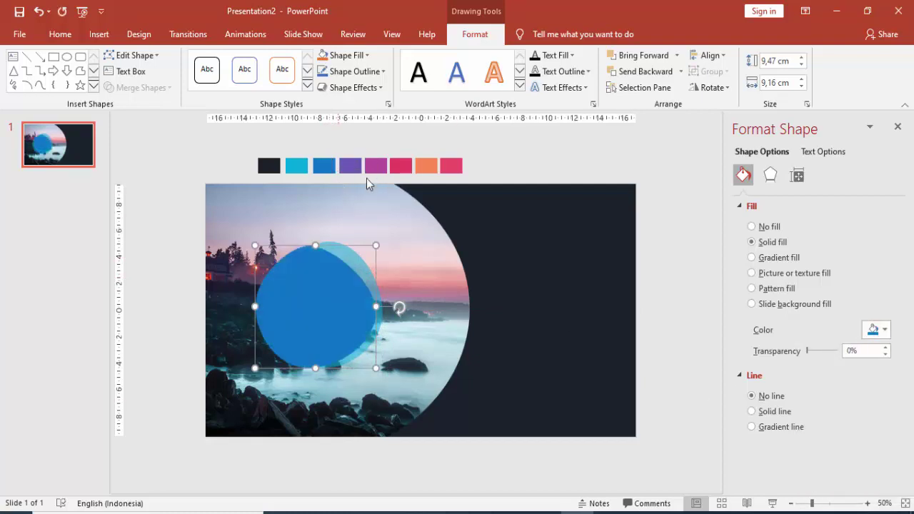
drag(809, 352, 820, 351)
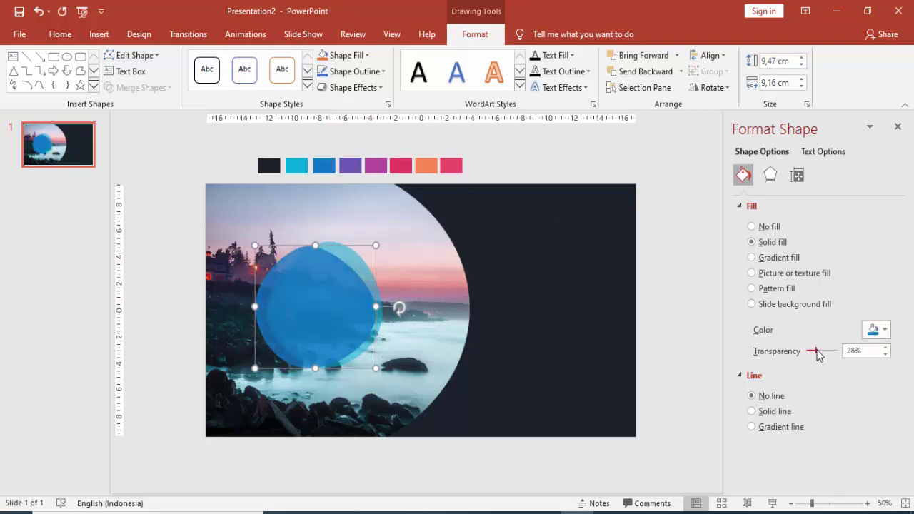
click(885, 347)
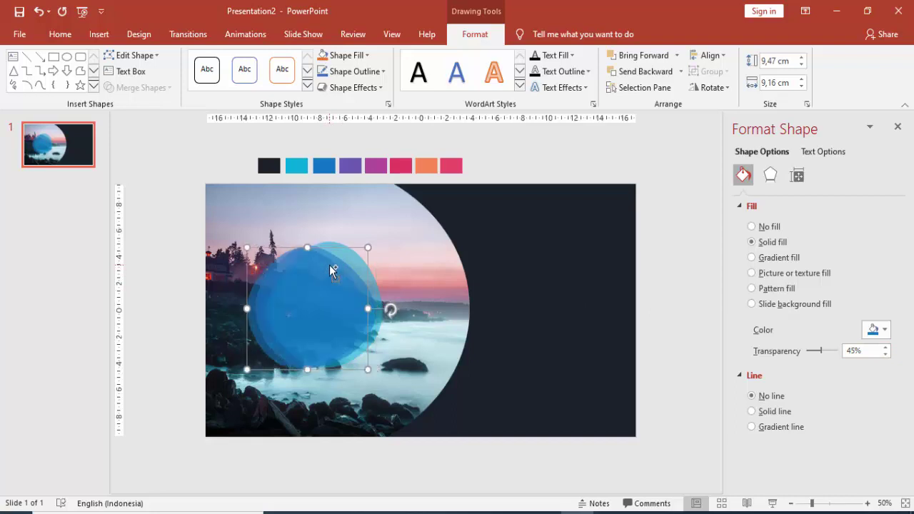
drag(320, 269, 339, 282)
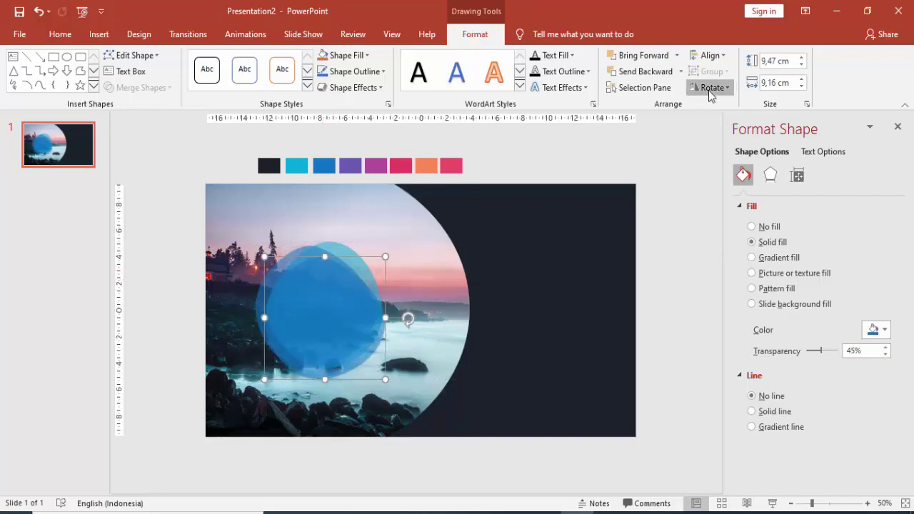
Rotate the blue blob 90° clockwise and shift it over the cyan blob
click(710, 87)
click(715, 107)
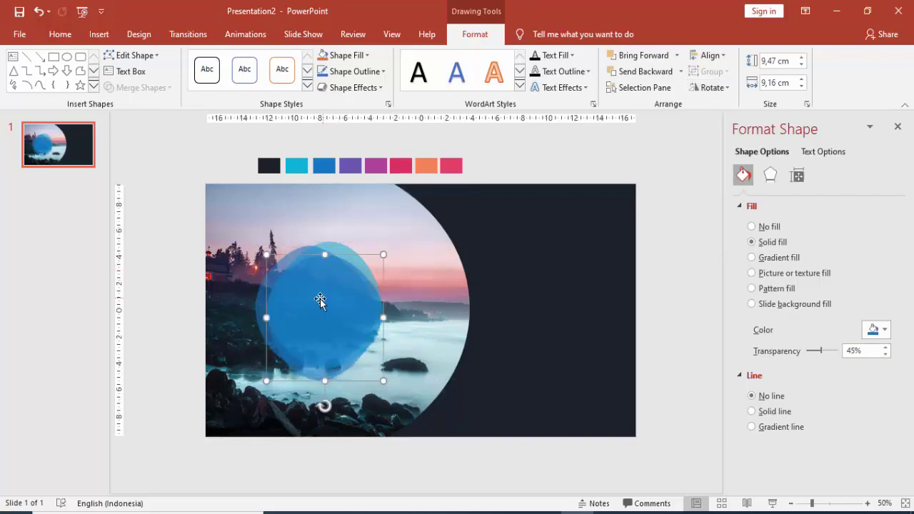
drag(321, 298, 335, 297)
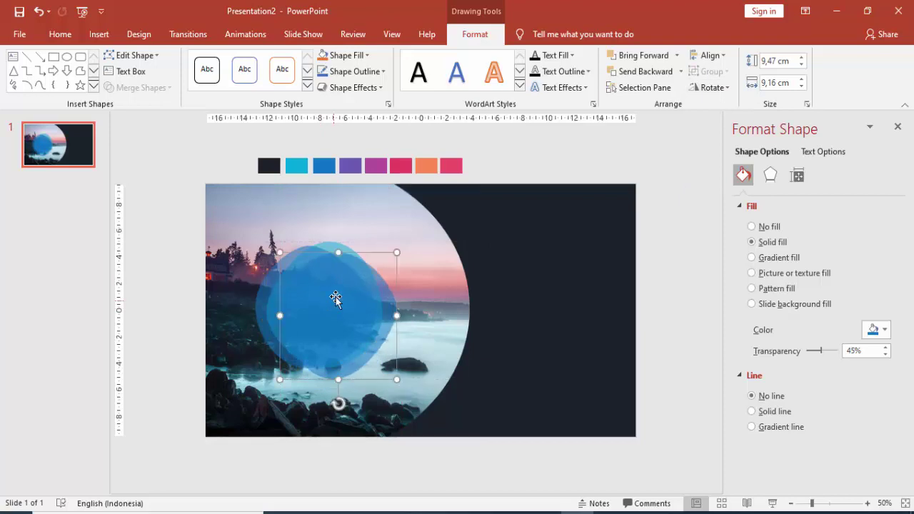
Fill the blob with custom blue RGB 11/82/161 and move it slightly up-left
click(874, 335)
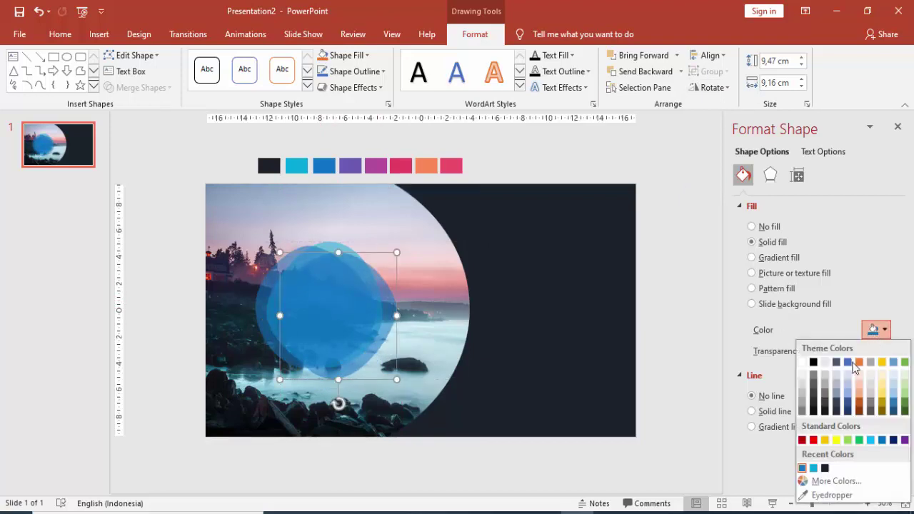
click(820, 484)
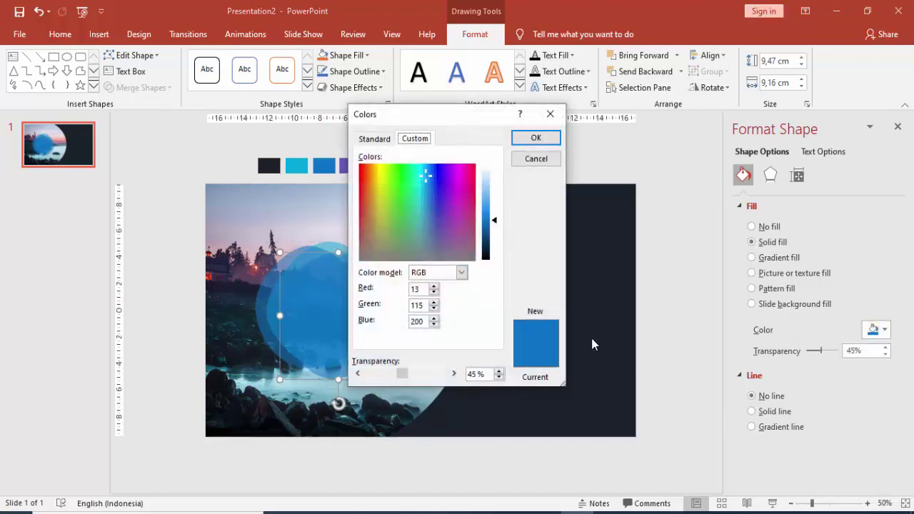
drag(494, 223, 495, 232)
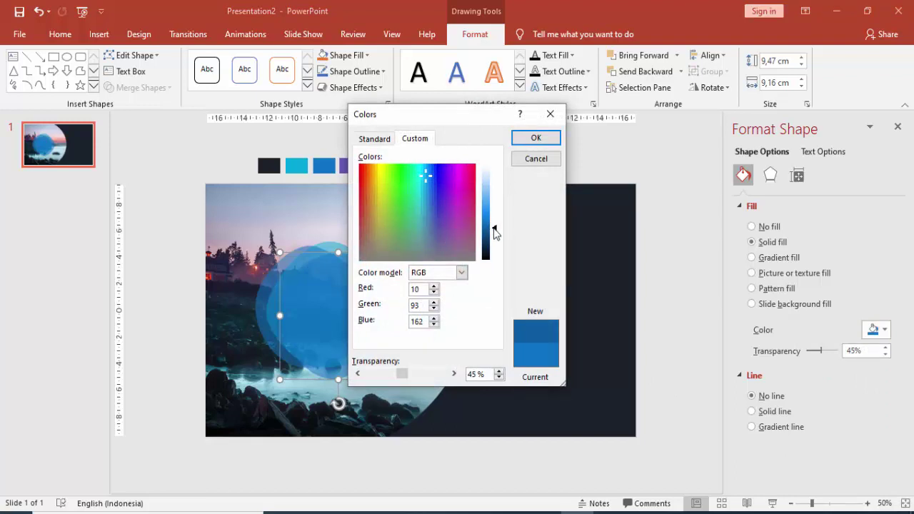
click(430, 184)
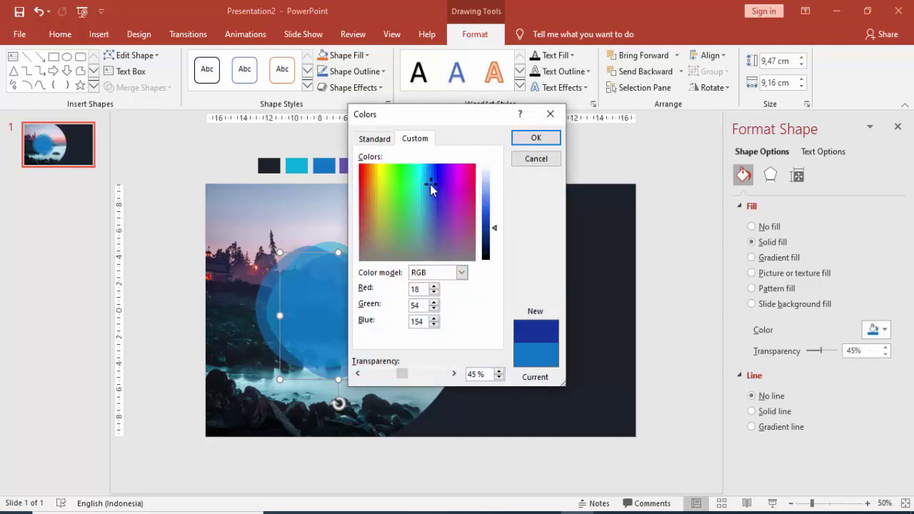
click(426, 177)
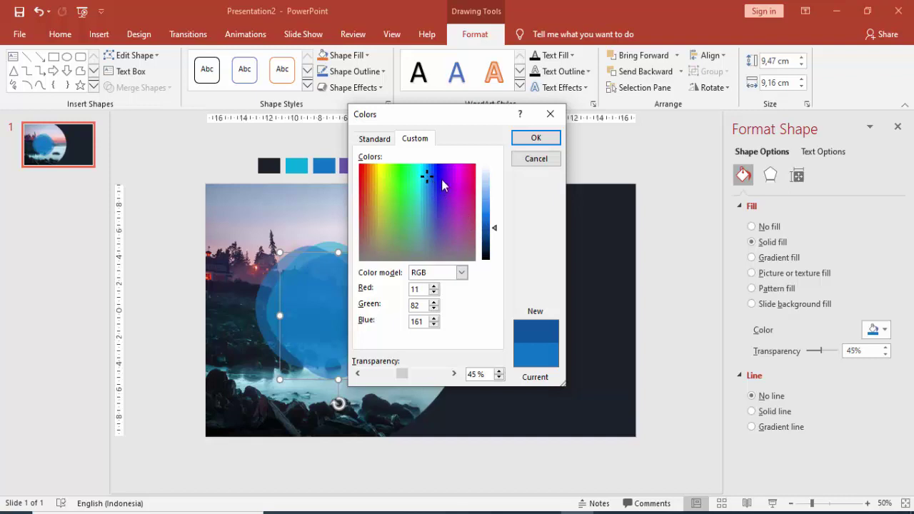
click(528, 137)
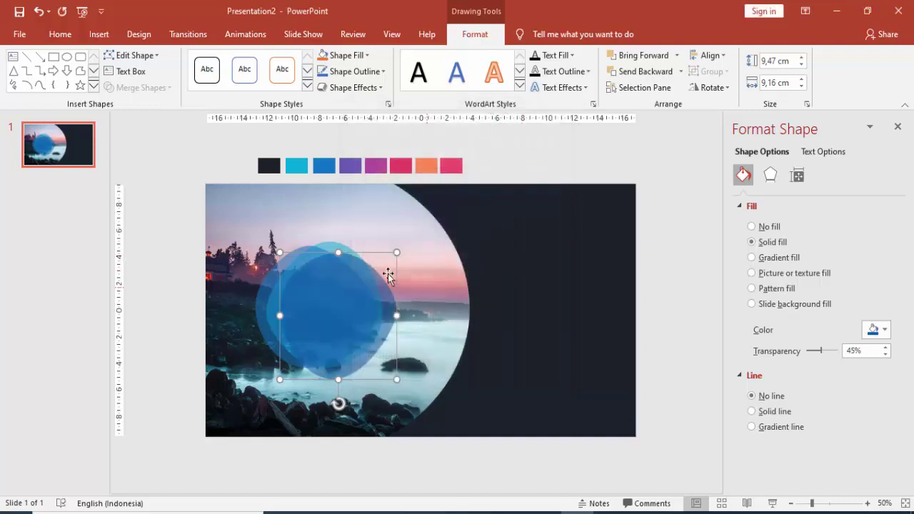
mouse_move(337, 247)
mouse_down()
mouse_move(326, 231)
mouse_move(349, 258)
mouse_up()
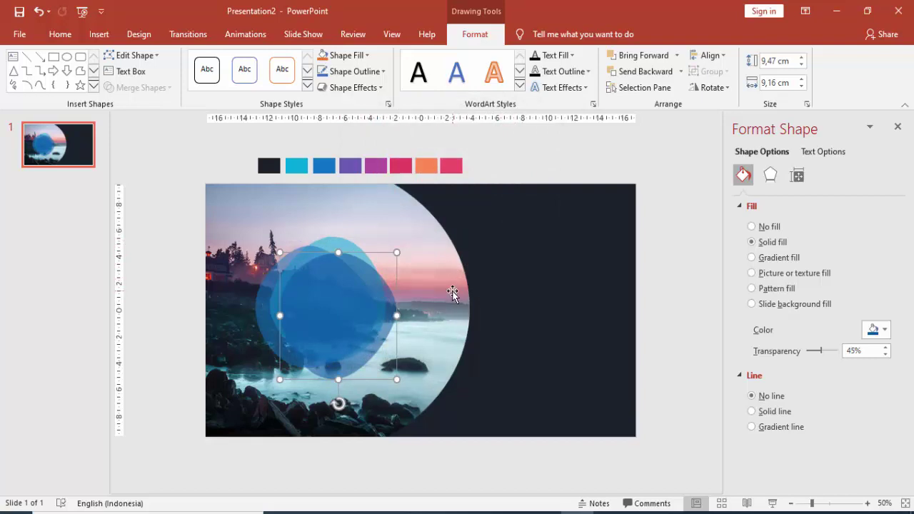
click(678, 230)
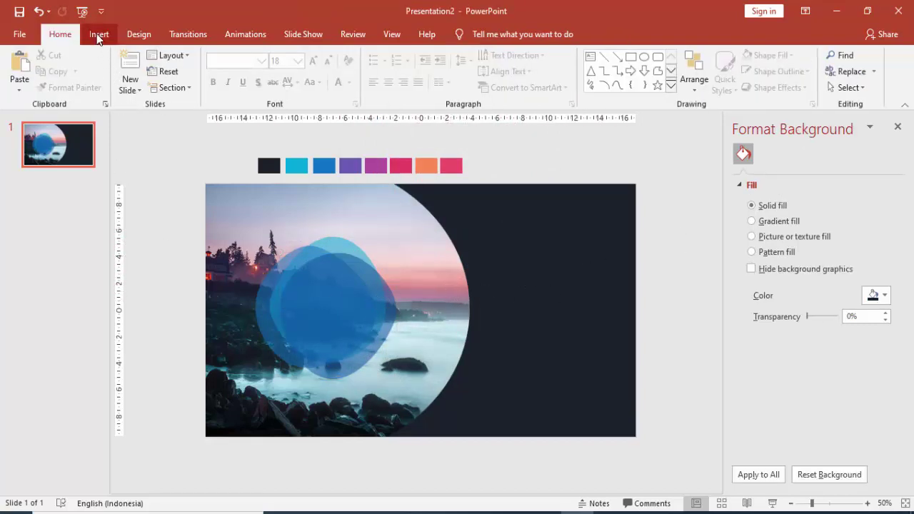
Draw a small rectangle in the slide's lower-right corner
click(98, 35)
click(215, 72)
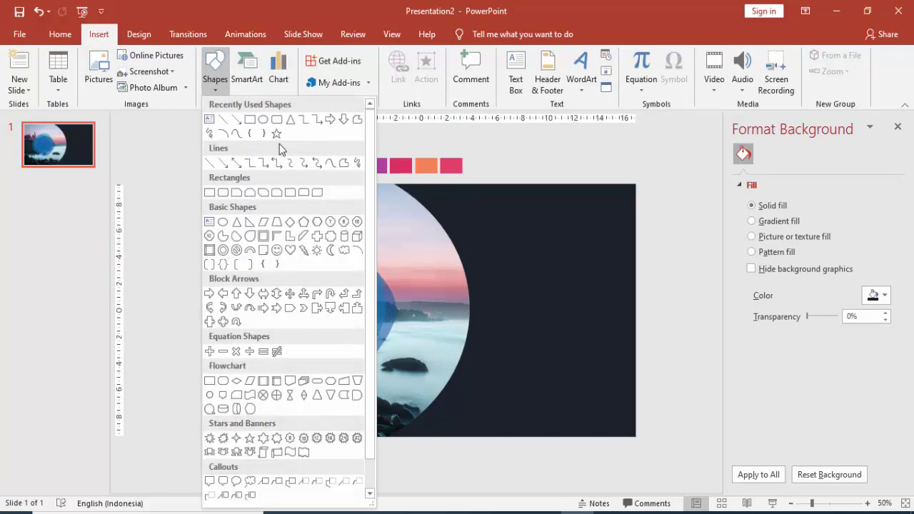
click(249, 119)
mouse_move(573, 379)
mouse_down()
mouse_move(617, 428)
mouse_move(602, 401)
mouse_up()
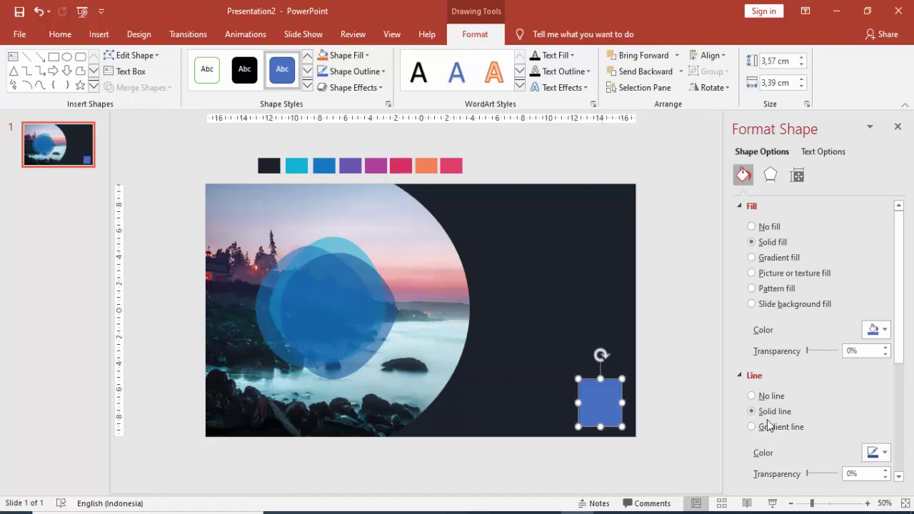
Remove the square's outline and fill it with the orange swatch colour using the eyedropper
click(757, 396)
click(872, 331)
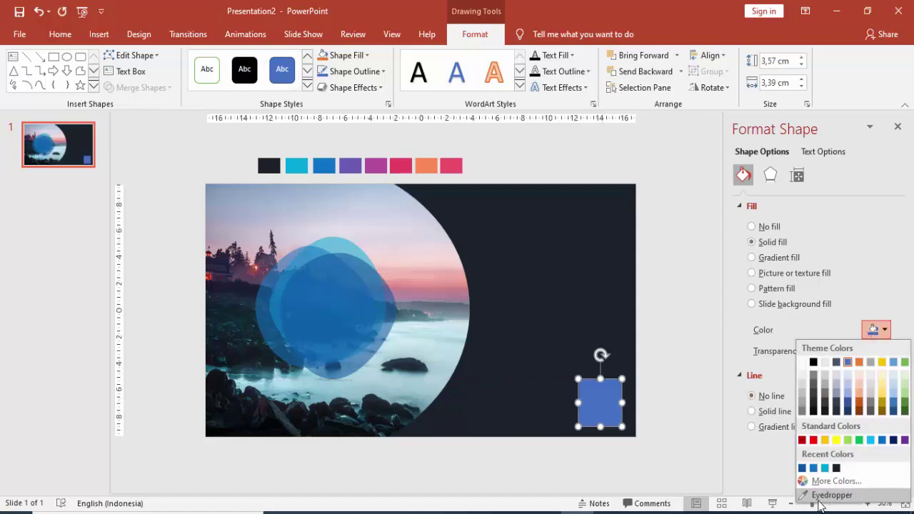
click(828, 494)
click(431, 165)
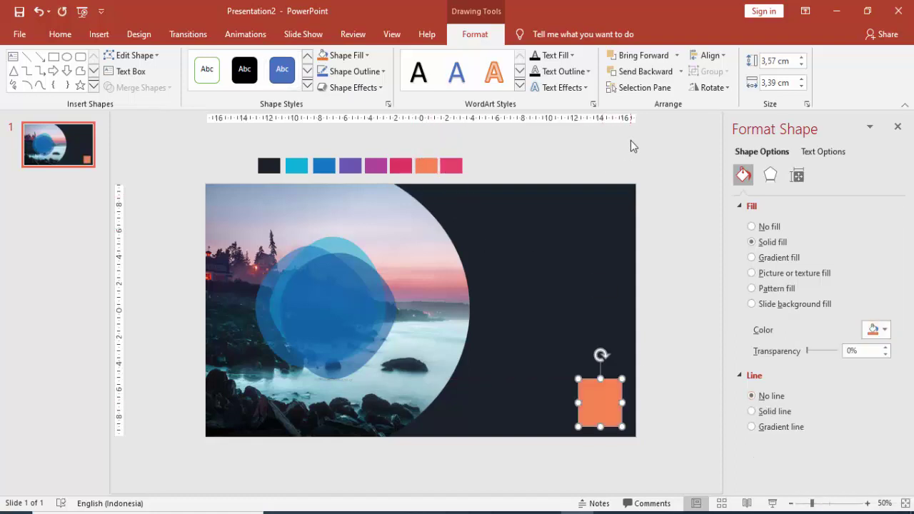
click(537, 199)
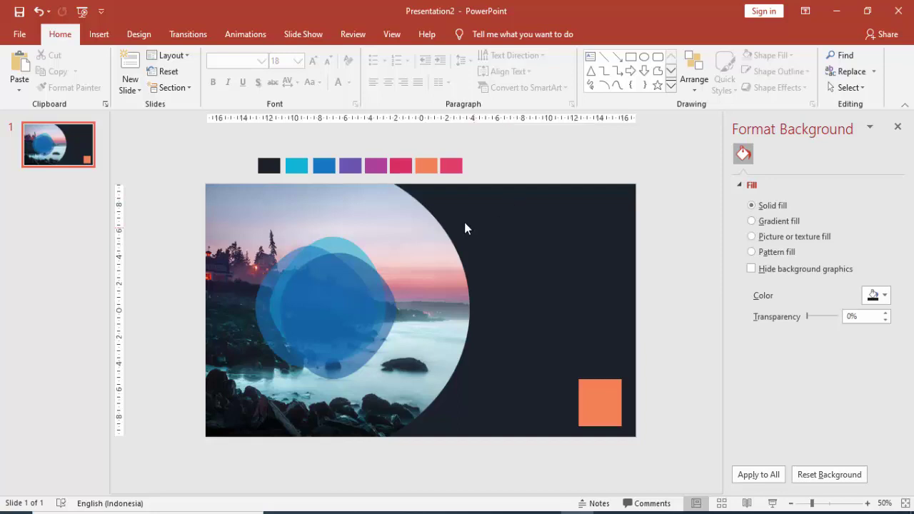
Add a text box at the slide's top right for the 'JUDUL PRESENTASI' title
click(100, 34)
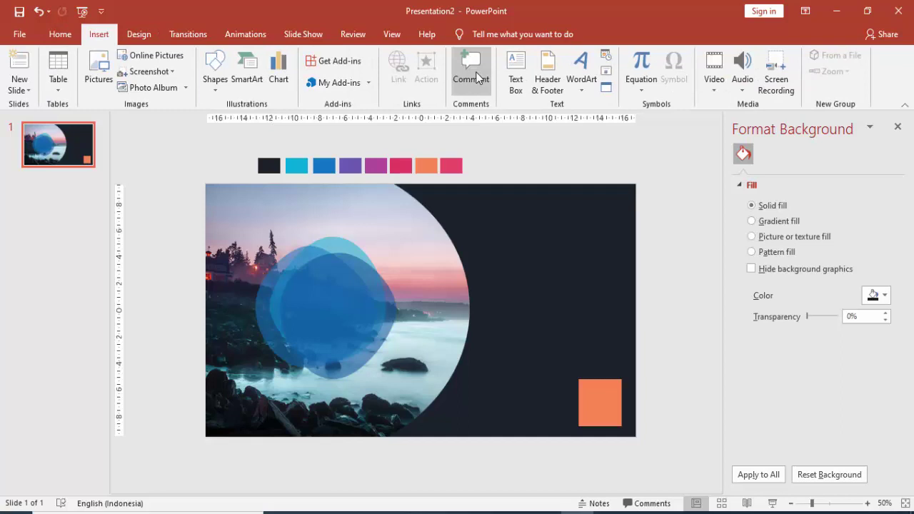
click(515, 75)
drag(490, 194, 625, 229)
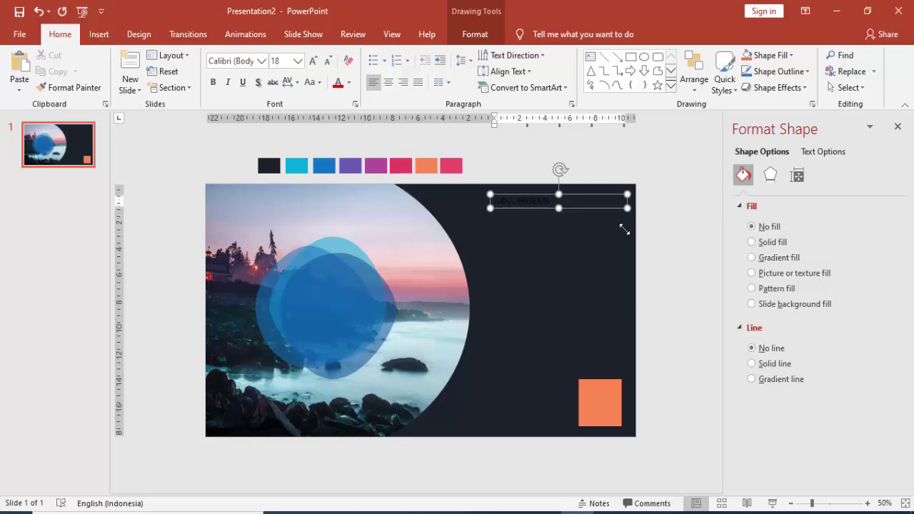
Format the whole title in white Gotham Bold at 28 pt
click(566, 190)
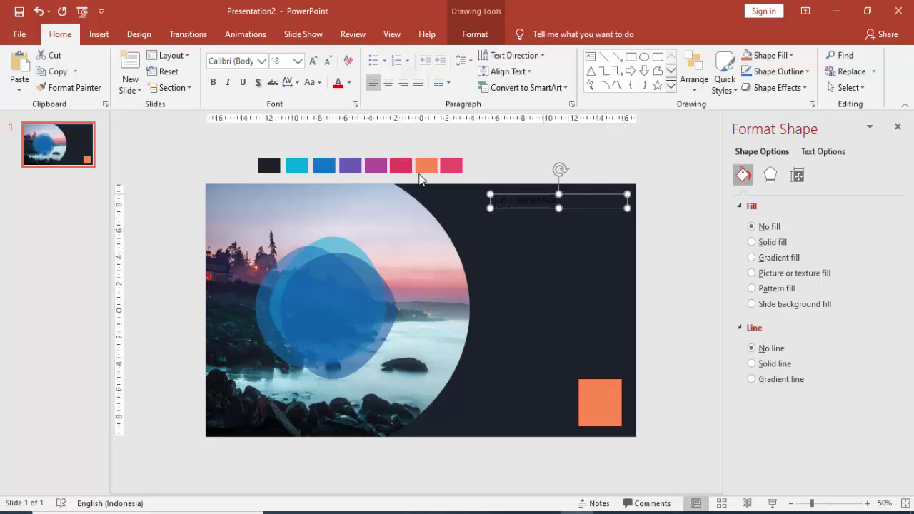
click(250, 62)
text(Got)
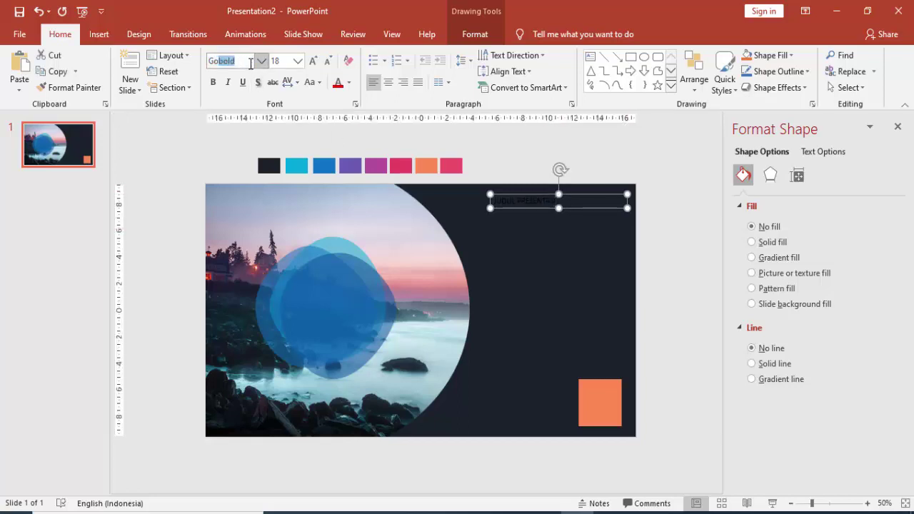
text(ham B)
key(Return)
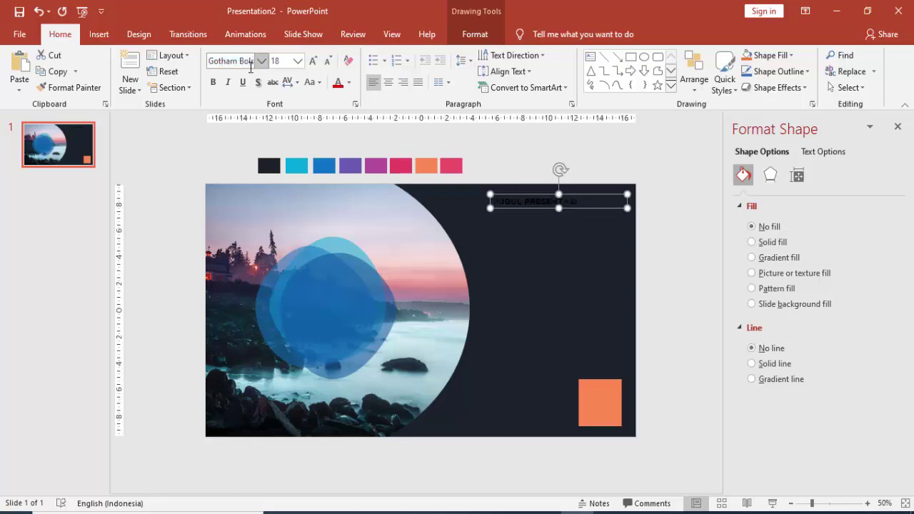
click(297, 61)
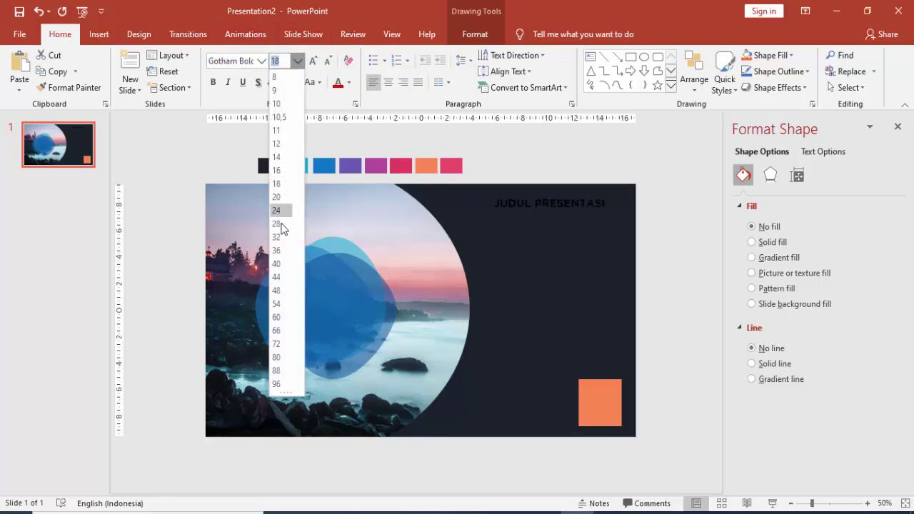
click(281, 223)
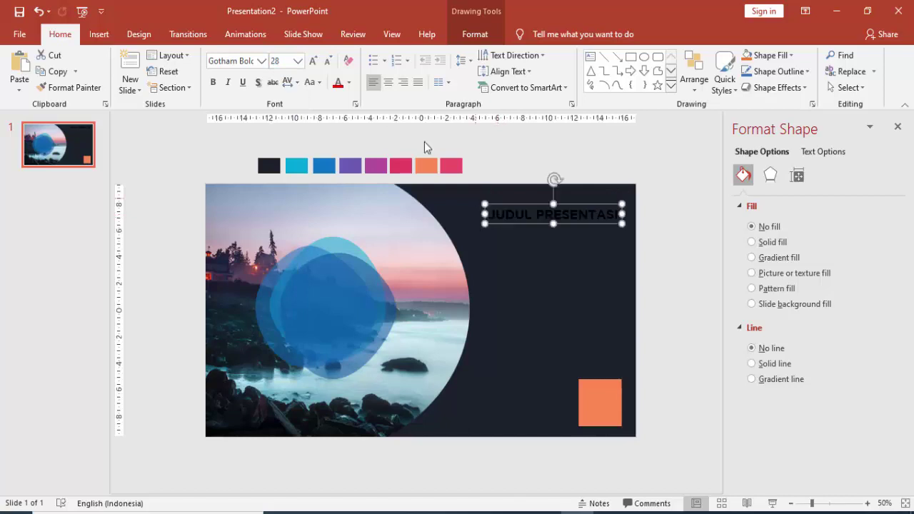
click(353, 86)
click(345, 113)
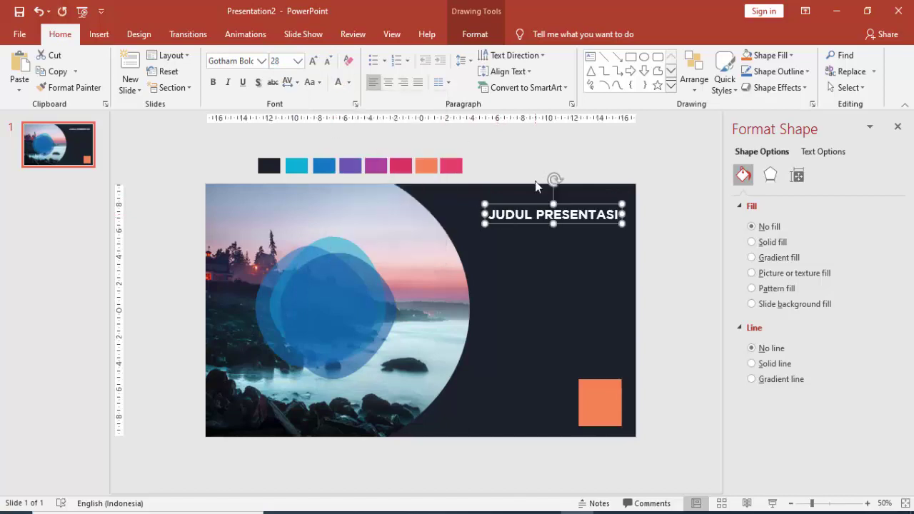
Colour the word PRESENTASI blue
click(536, 214)
drag(536, 214, 616, 215)
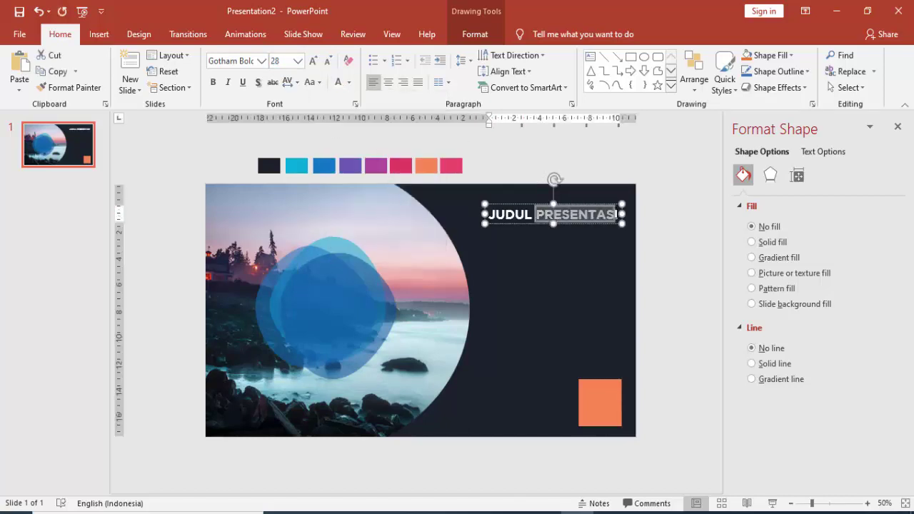
click(349, 82)
click(363, 217)
click(652, 188)
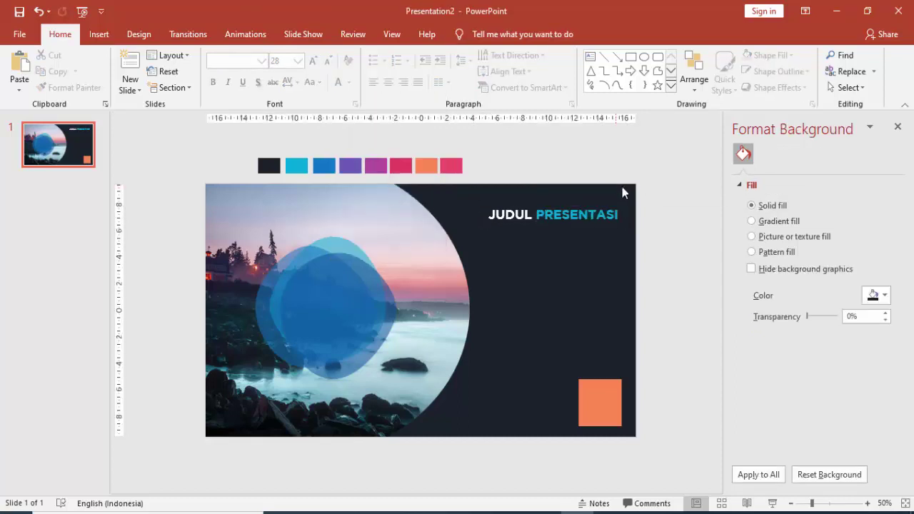
Add a text box below the title holding a single filler paragraph
click(98, 34)
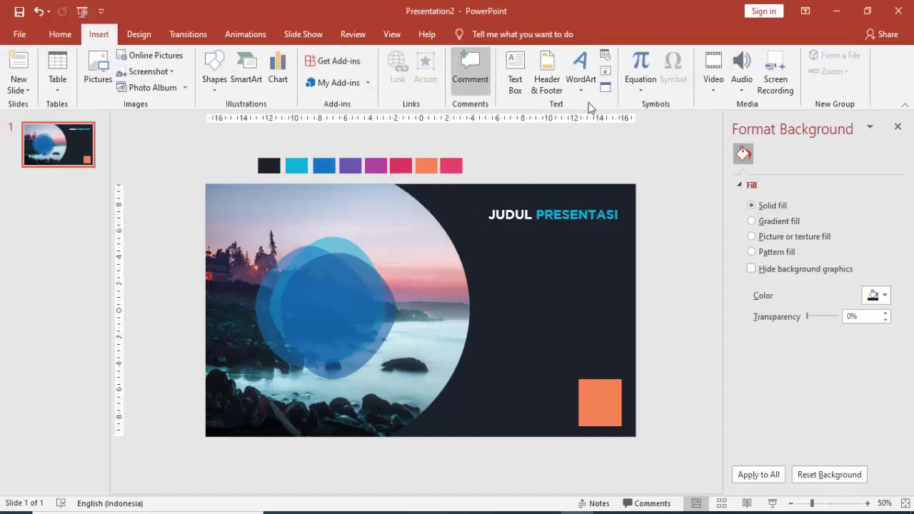
click(515, 79)
mouse_move(487, 238)
mouse_down()
mouse_move(615, 297)
mouse_move(621, 289)
mouse_up()
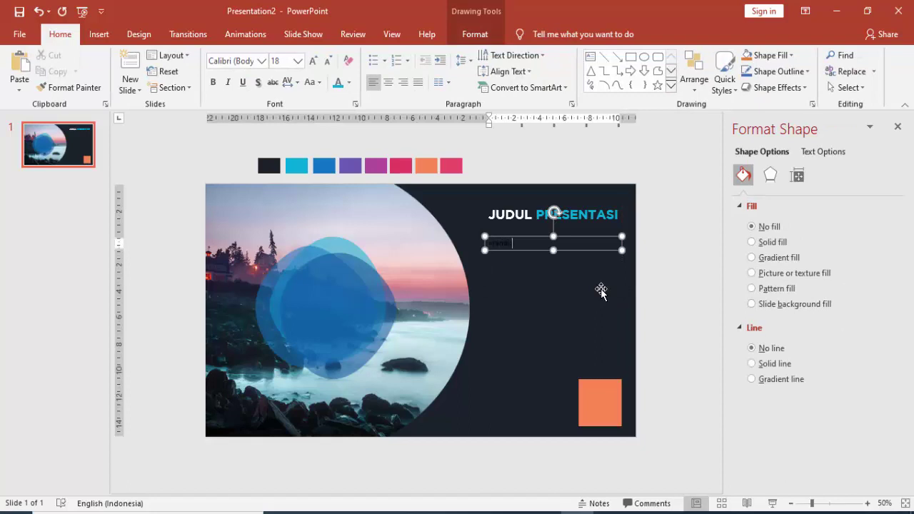
key(Return)
drag(568, 300, 550, 473)
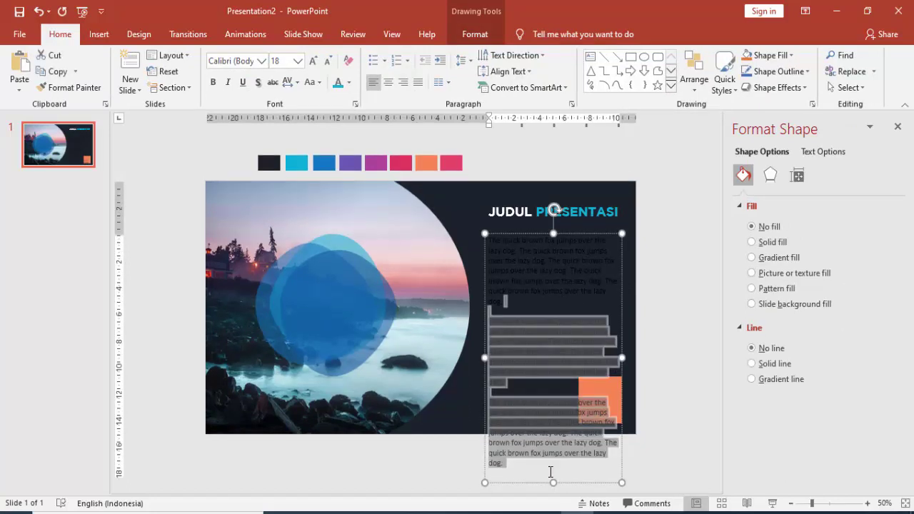
key(Delete)
Set the paragraph text to 12 pt white
click(570, 315)
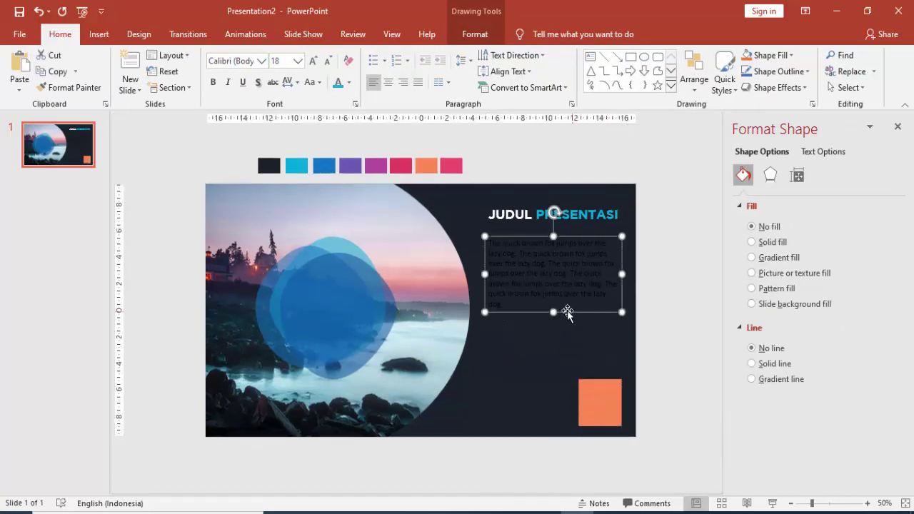
click(297, 60)
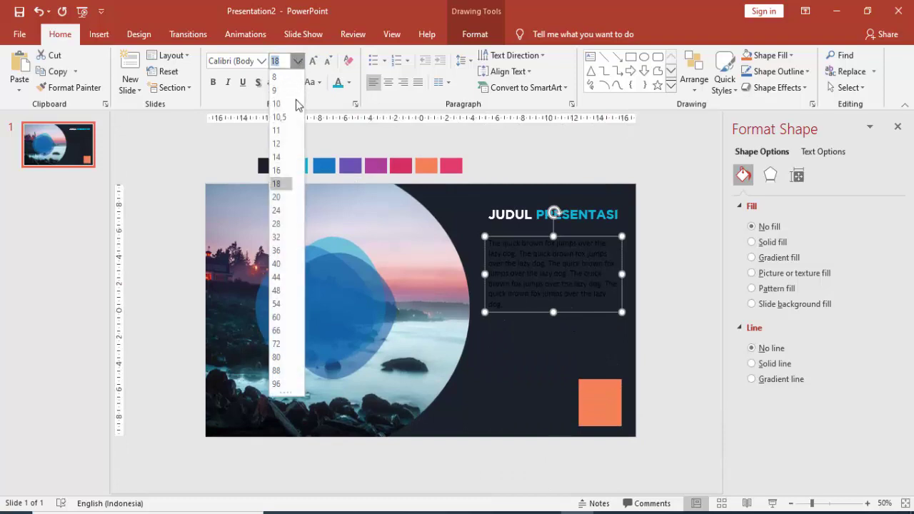
click(281, 143)
click(349, 84)
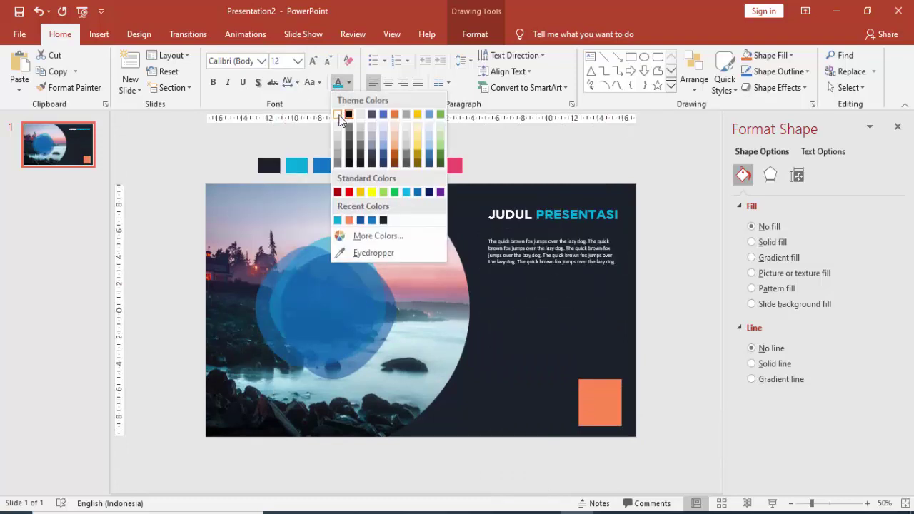
click(347, 117)
Move the paragraph box up closer under the title
click(513, 214)
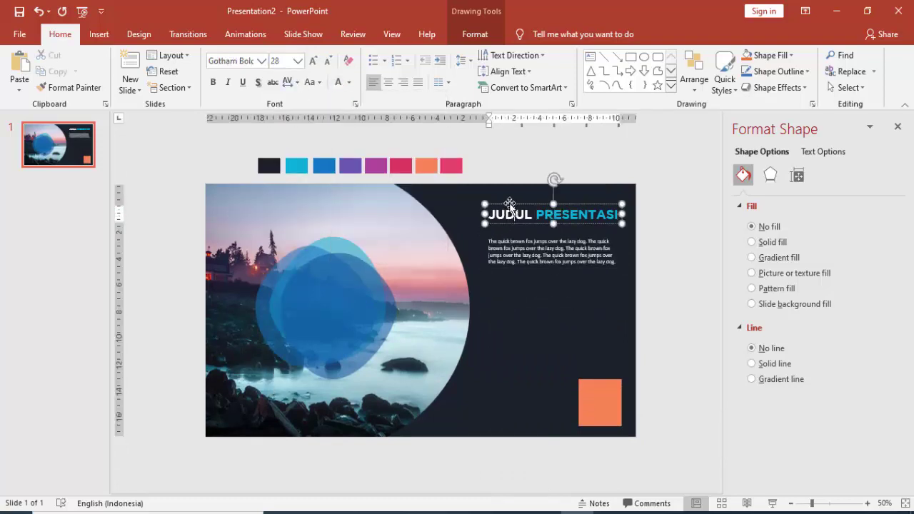
click(508, 224)
click(511, 232)
drag(511, 233, 512, 227)
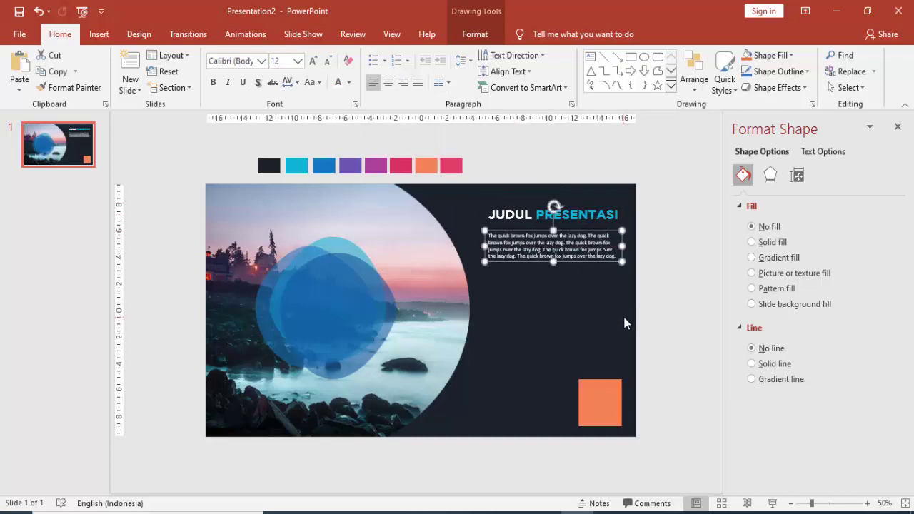
click(661, 321)
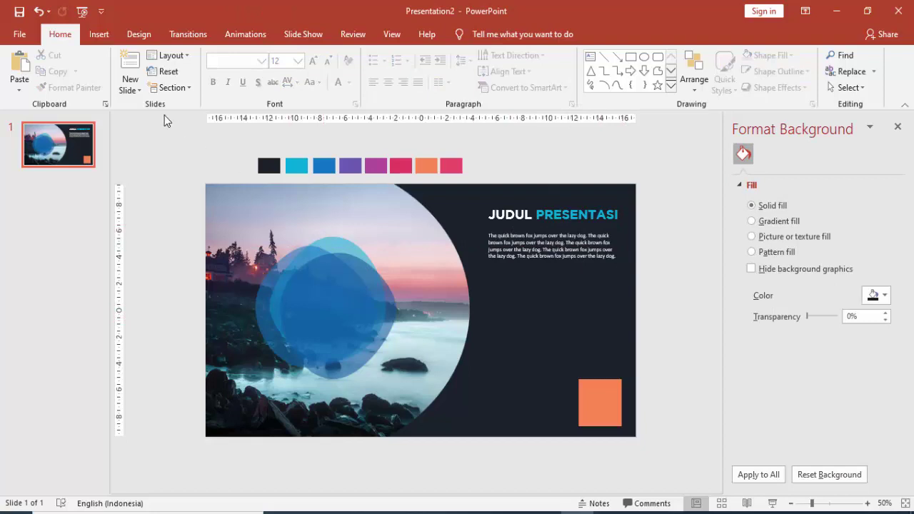
Draw a small rectangle just below the paragraph
click(98, 34)
click(214, 75)
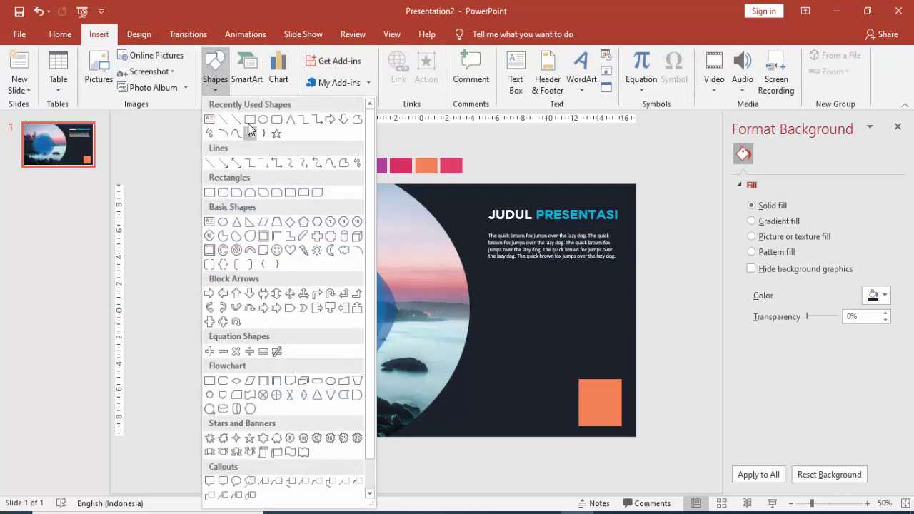
click(249, 128)
drag(493, 271, 533, 296)
scroll(517, 291, up, 1)
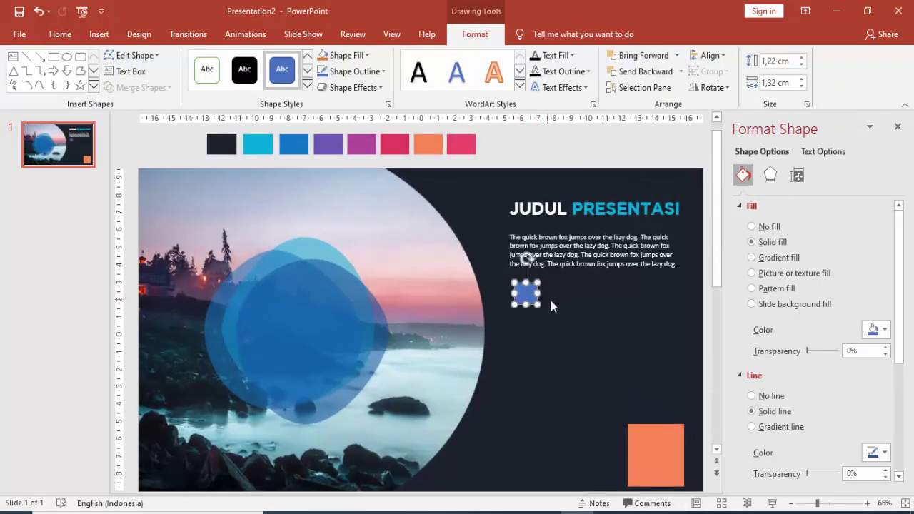
Fill the square with the recent cyan and shrink it slightly
click(881, 330)
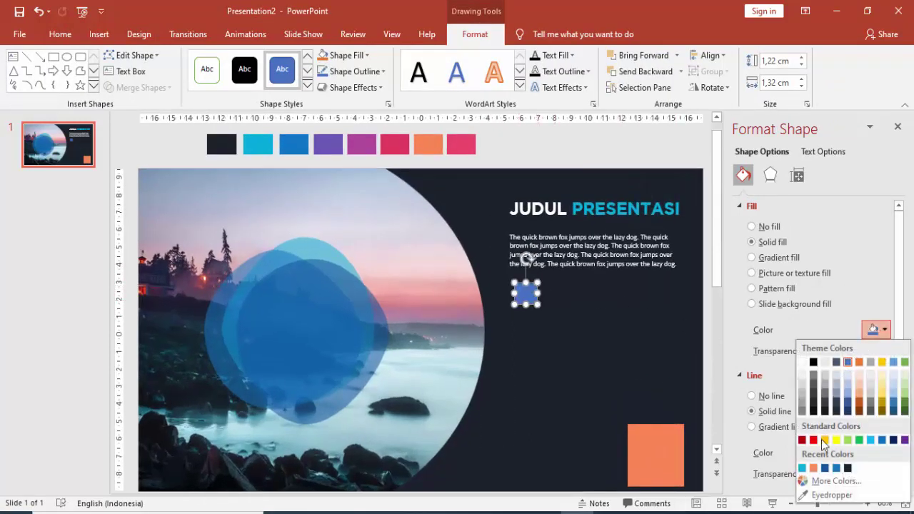
click(803, 468)
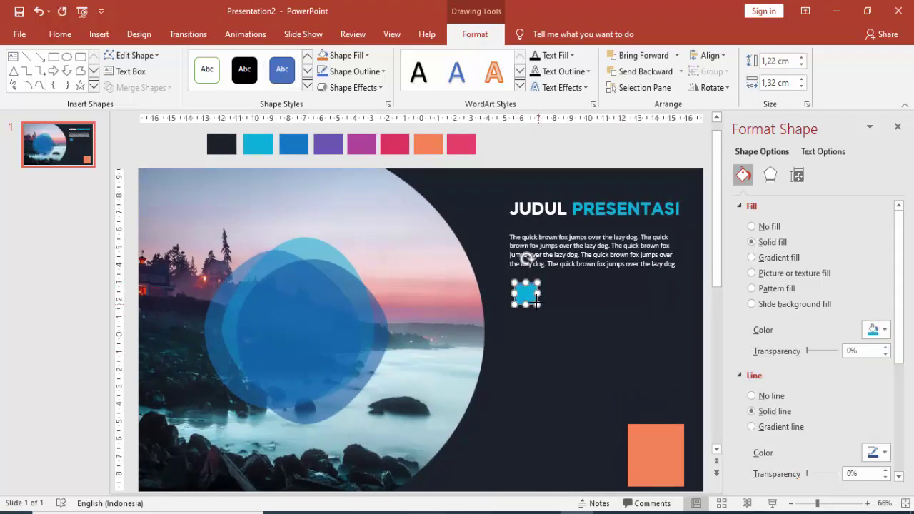
drag(535, 303, 538, 314)
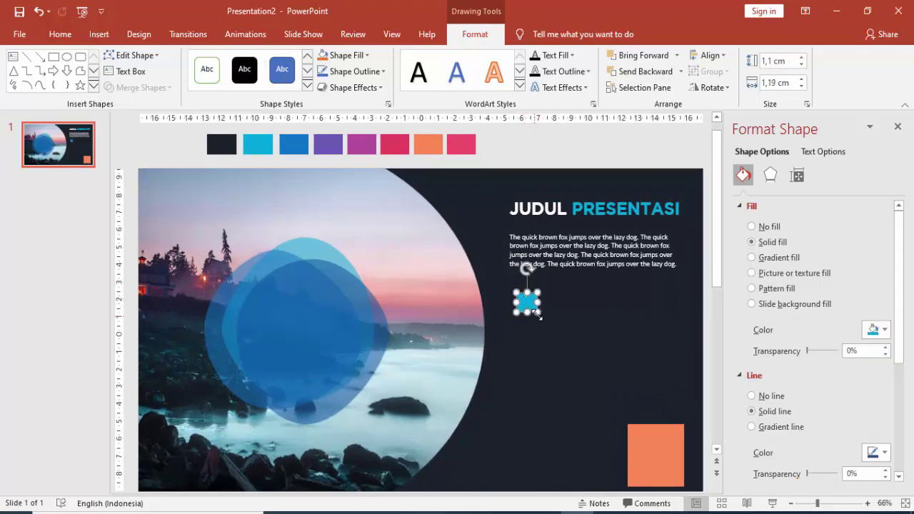
scroll(584, 329, down, 2)
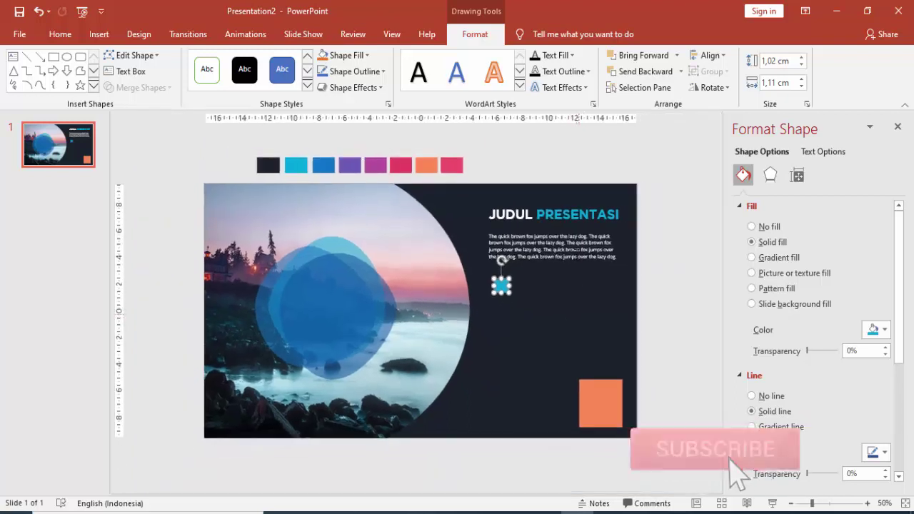
click(556, 255)
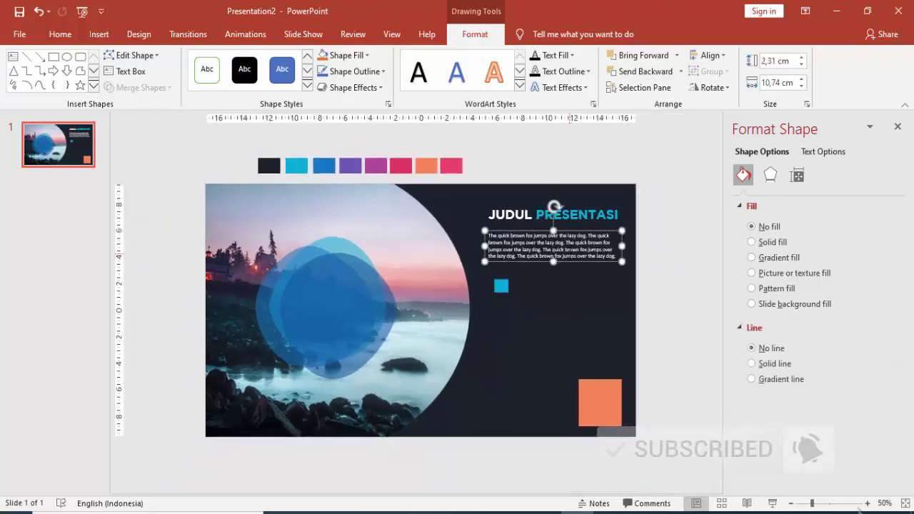
Duplicate the paragraph, place it beside the cyan square, and narrow it
key(ctrl+c)
key(ctrl+v)
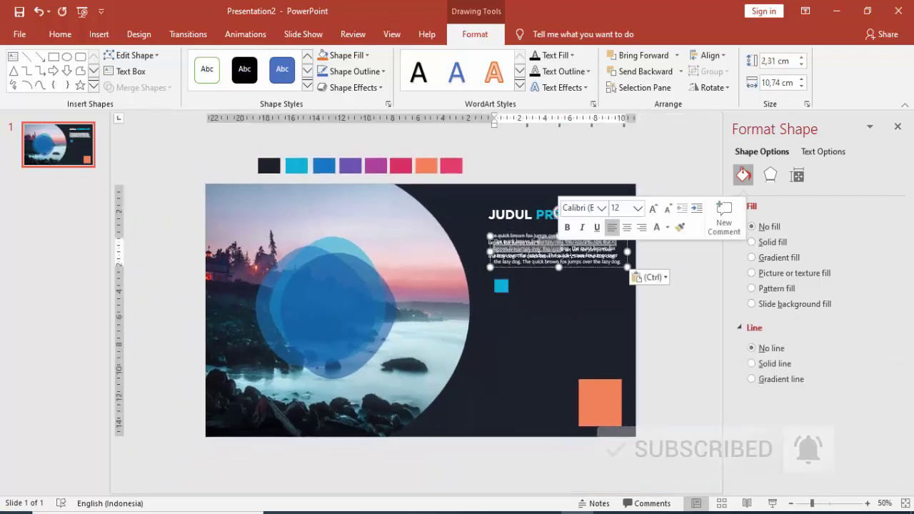
mouse_move(591, 263)
mouse_down()
mouse_move(612, 302)
mouse_move(580, 281)
mouse_up()
click(612, 301)
Copy the square-and-paragraph pair below it and nudge the orange square slightly
shift+click(502, 286)
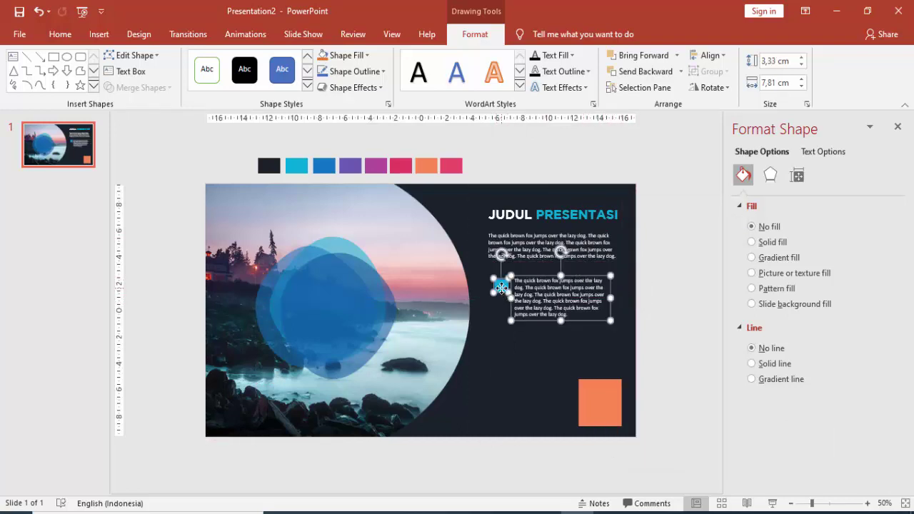
ctrl+drag(552, 275, 548, 327)
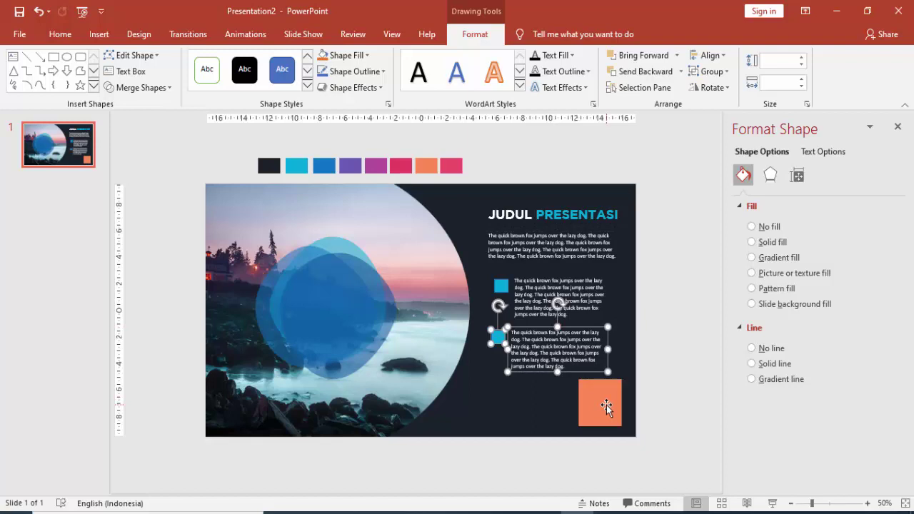
drag(606, 405, 605, 407)
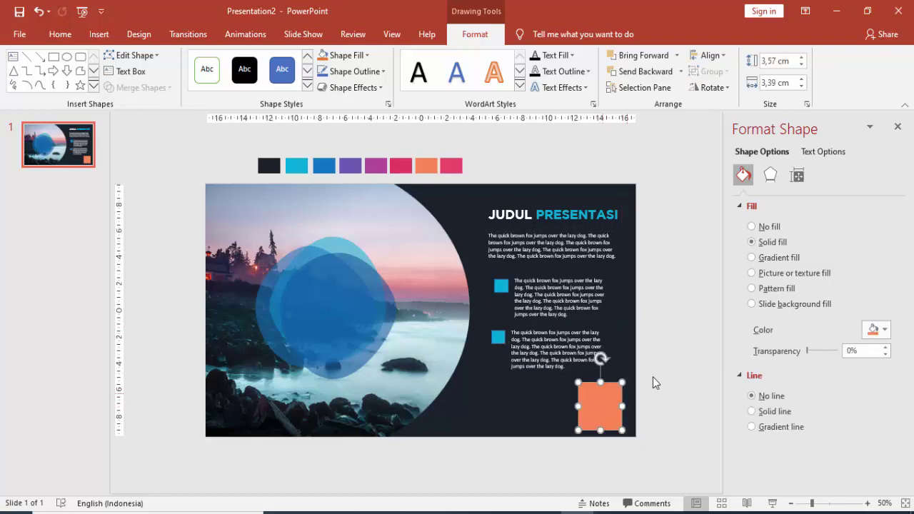
click(664, 361)
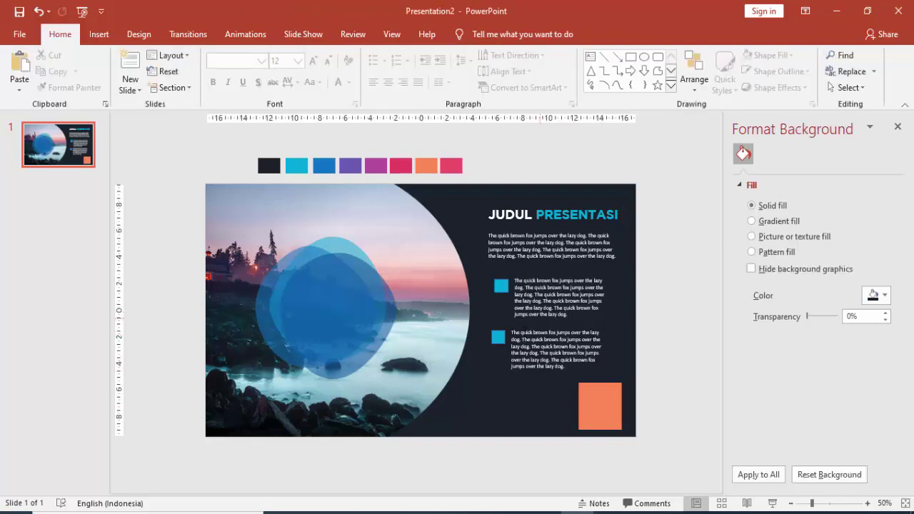
Align the two cyan squares on their left edges
click(498, 337)
shift+click(502, 286)
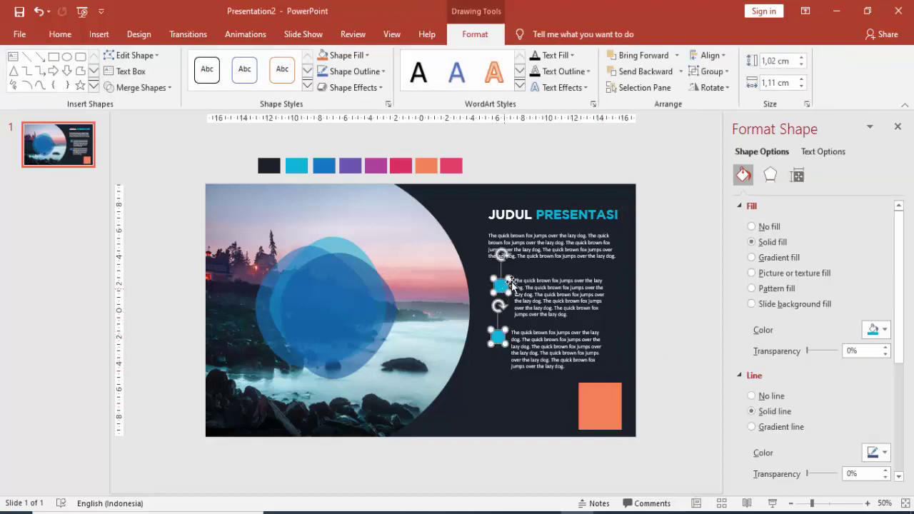
click(707, 55)
click(721, 72)
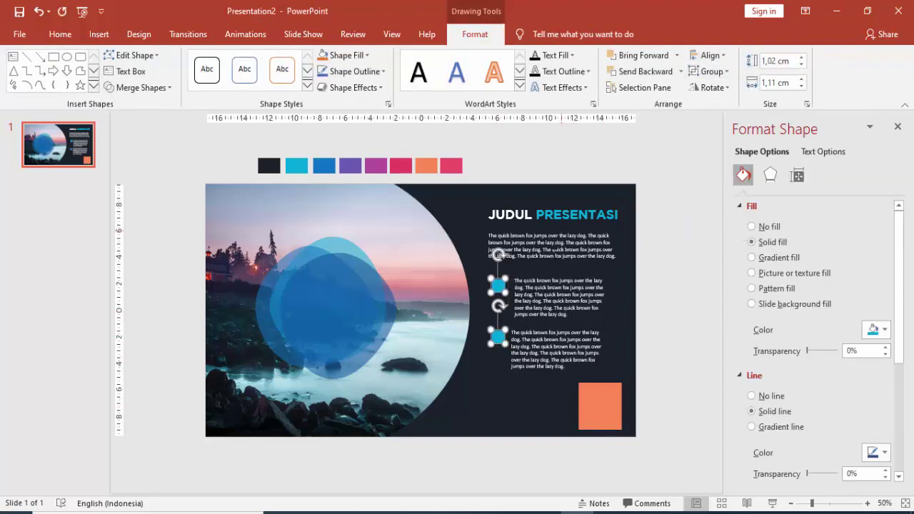
Align the two bullet paragraphs on their left edges
click(557, 296)
shift+click(556, 350)
click(710, 55)
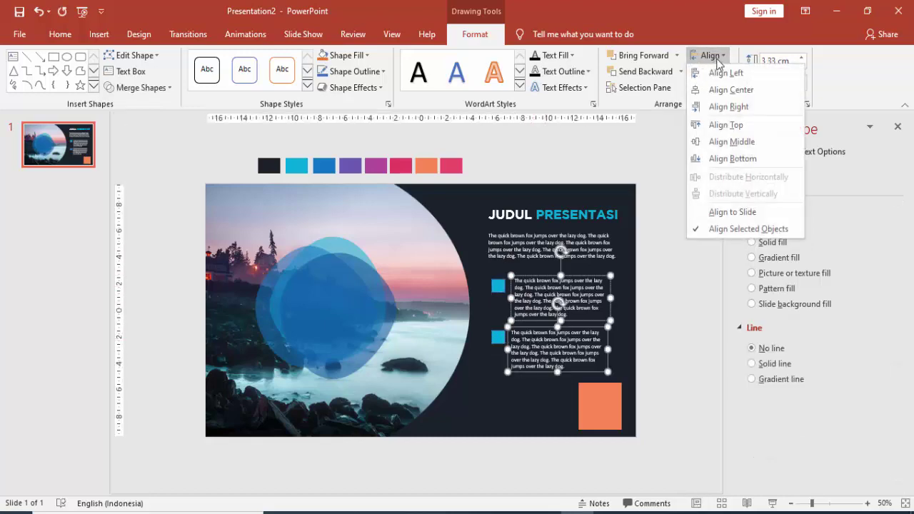
click(728, 72)
click(675, 216)
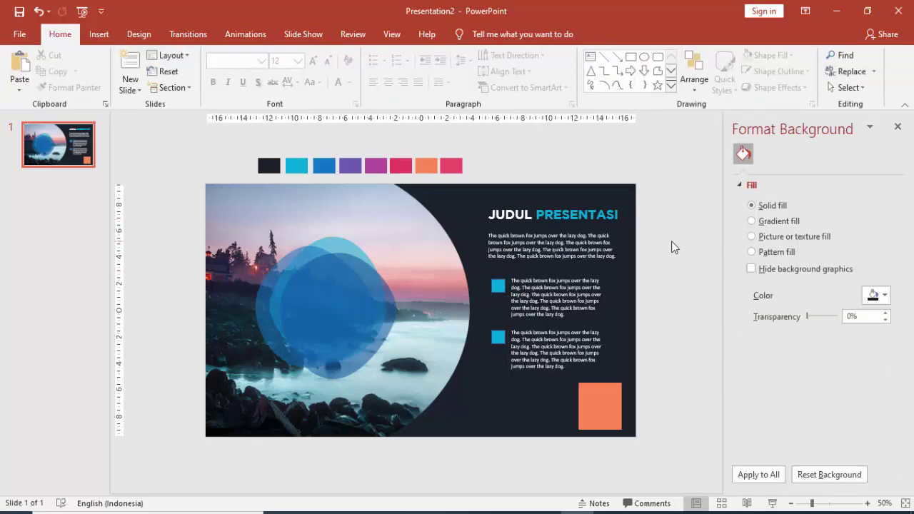
Widen the lower bullet paragraph slightly
scroll(656, 334, up, 2)
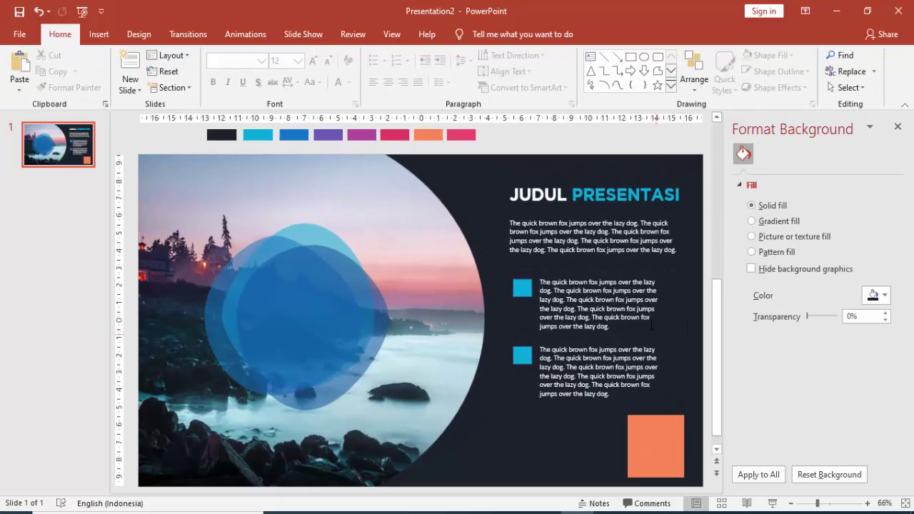
click(642, 308)
click(640, 367)
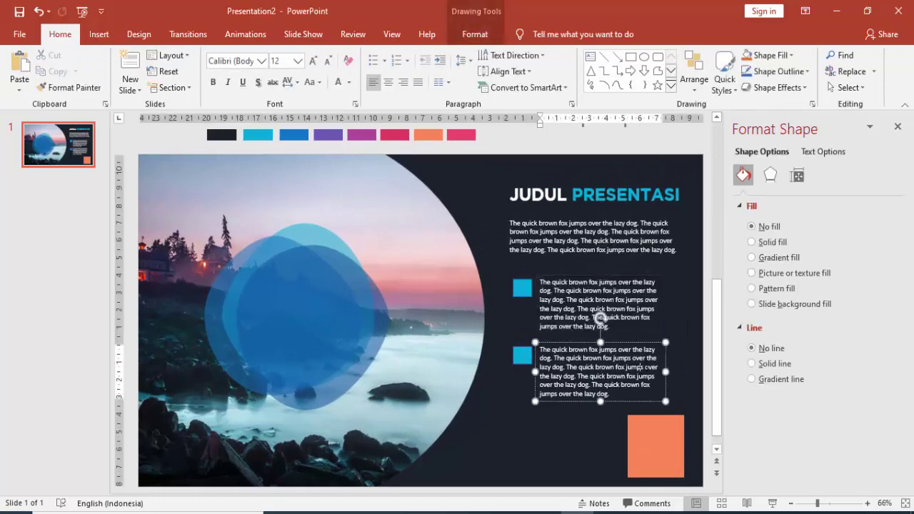
drag(664, 372, 672, 371)
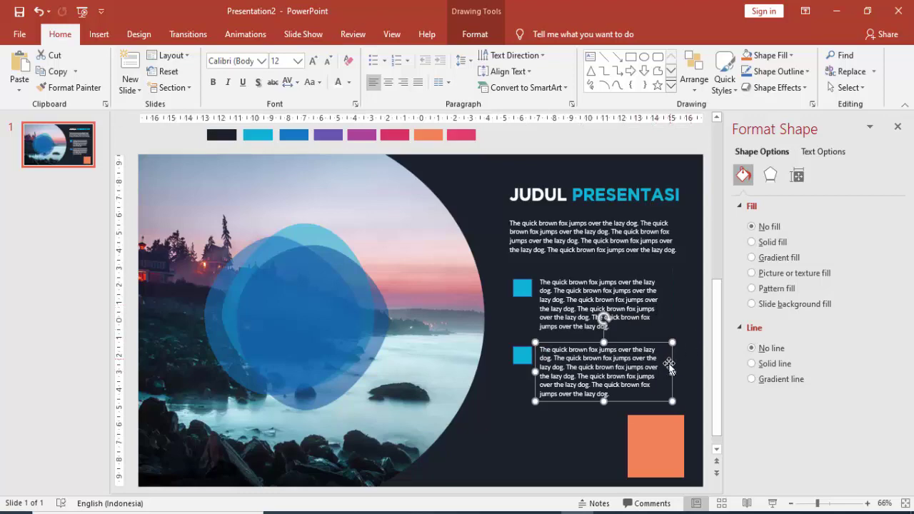
scroll(669, 366, down, 1)
scroll(667, 369, down, 1)
click(685, 340)
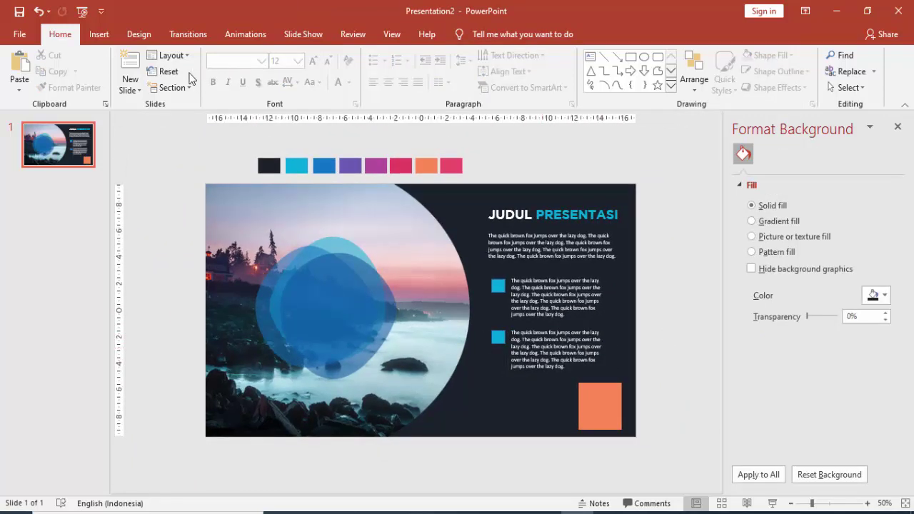
click(98, 34)
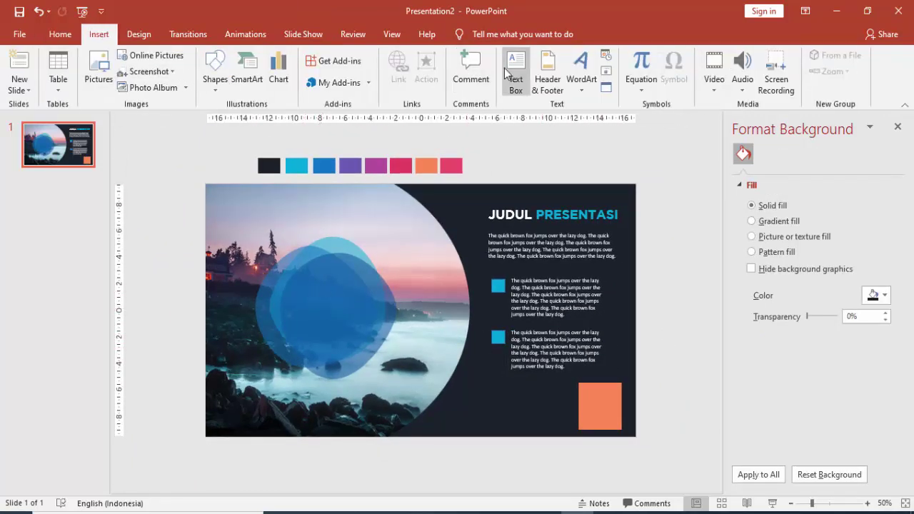
Copy the title box onto the blue blobs, change its text to '01', and narrow it
click(506, 66)
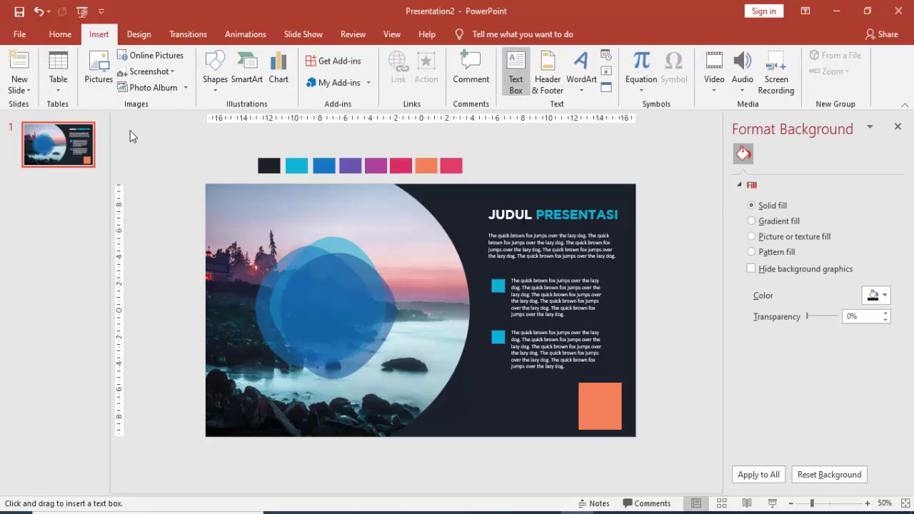
key(Escape)
click(564, 207)
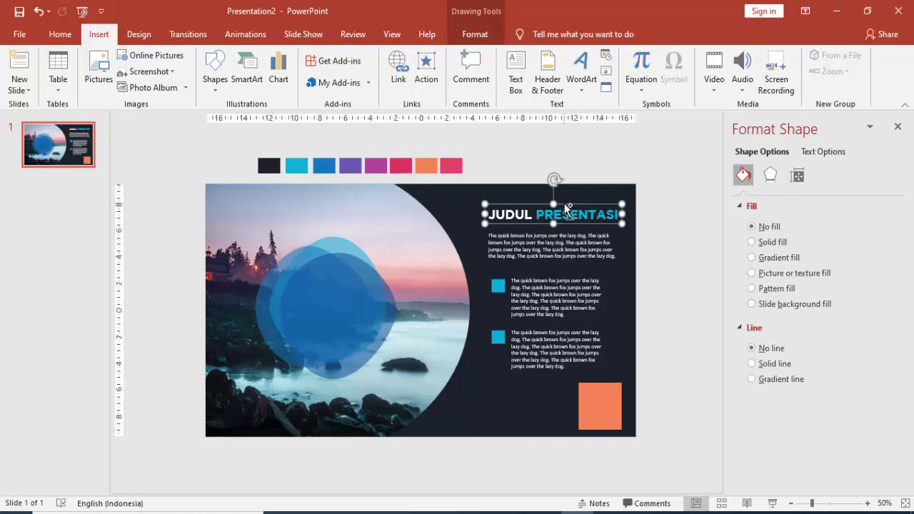
key(ctrl+c)
key(ctrl+v)
mouse_move(542, 210)
mouse_down()
mouse_move(315, 296)
mouse_move(418, 313)
mouse_up()
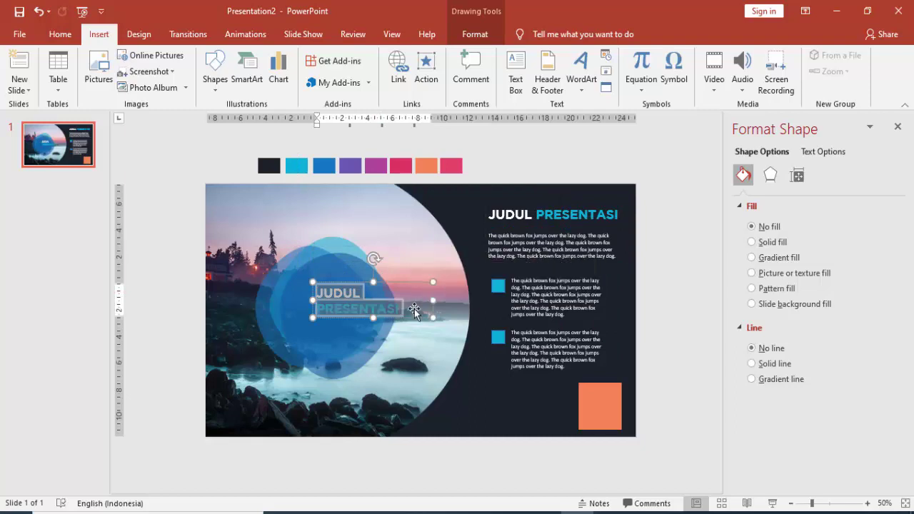
text(01)
drag(433, 292, 344, 292)
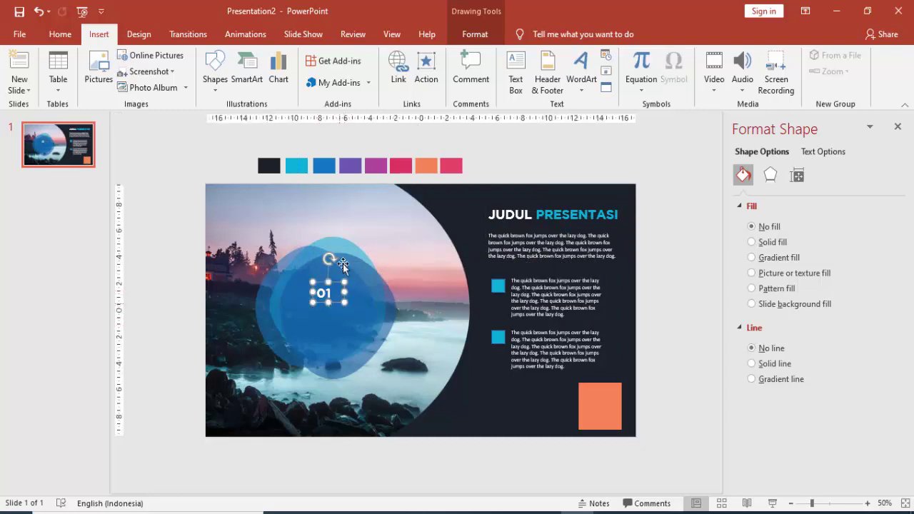
Enlarge the '01' to font size 100 and recentre it on the blobs
click(60, 34)
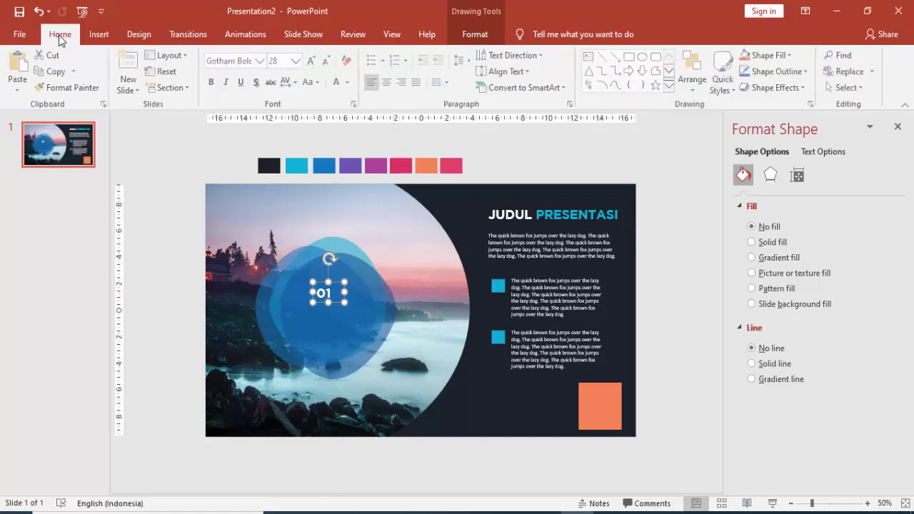
click(297, 61)
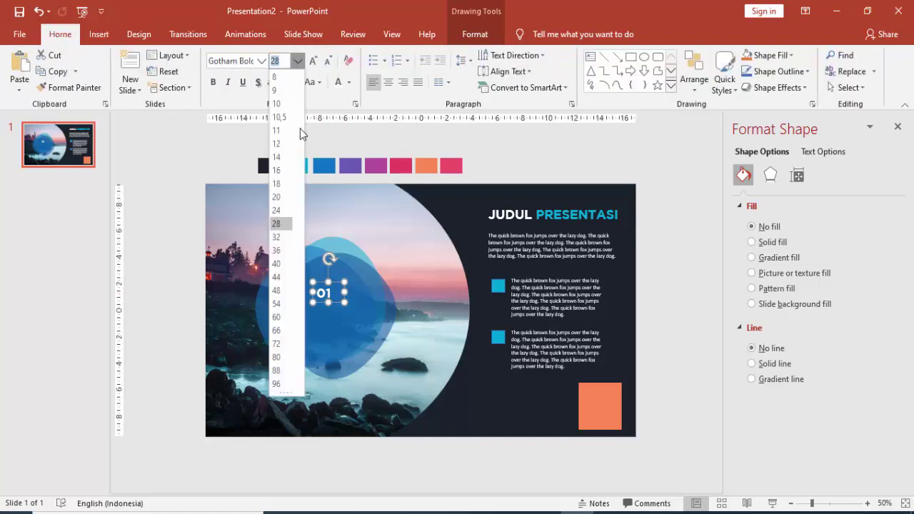
click(276, 343)
drag(345, 326, 386, 325)
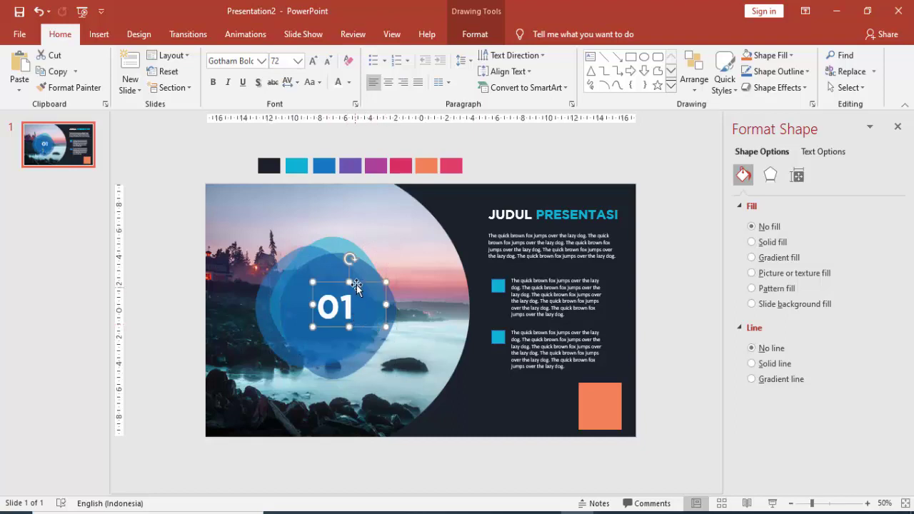
drag(356, 287, 344, 287)
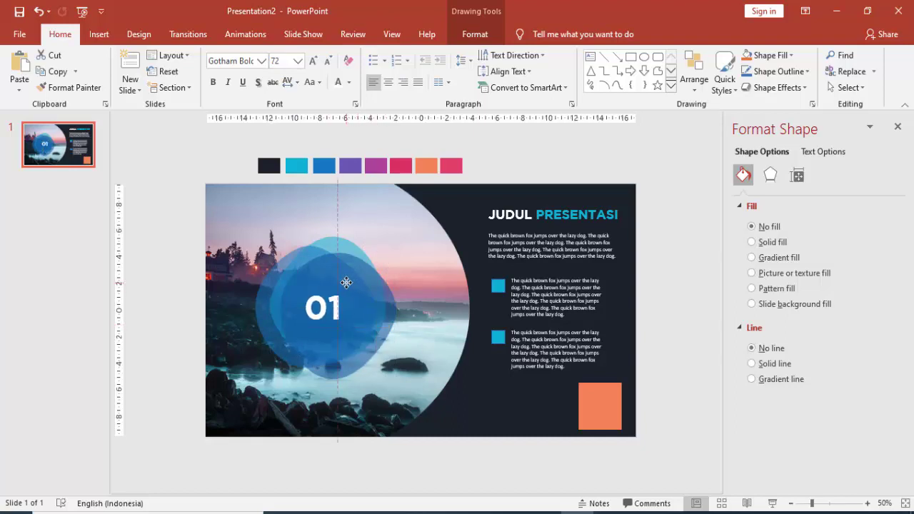
click(286, 60)
text(100)
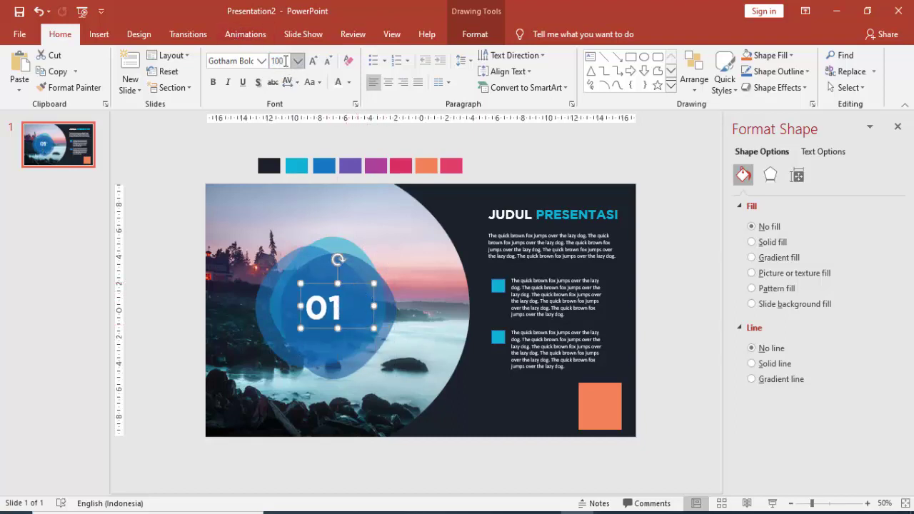
key(Return)
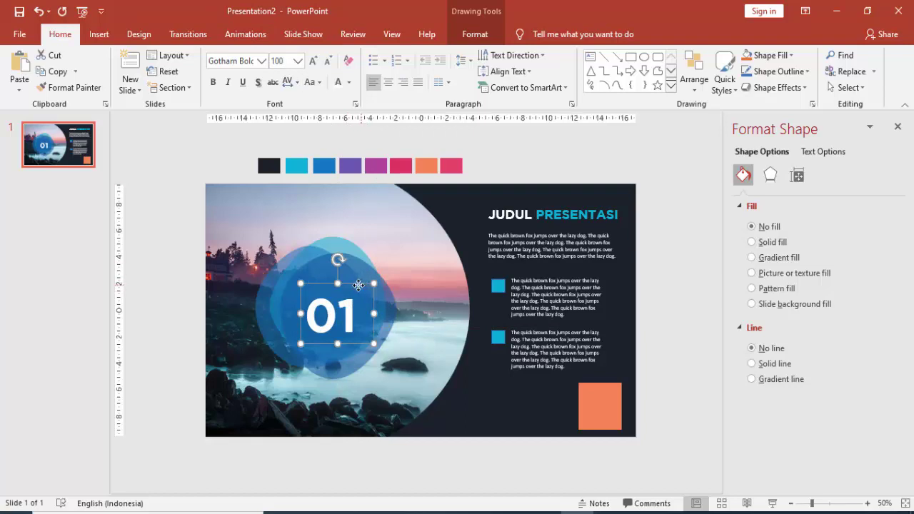
drag(359, 285, 356, 278)
Show the empty Animation Pane and select the photo on the left of the slide
click(519, 404)
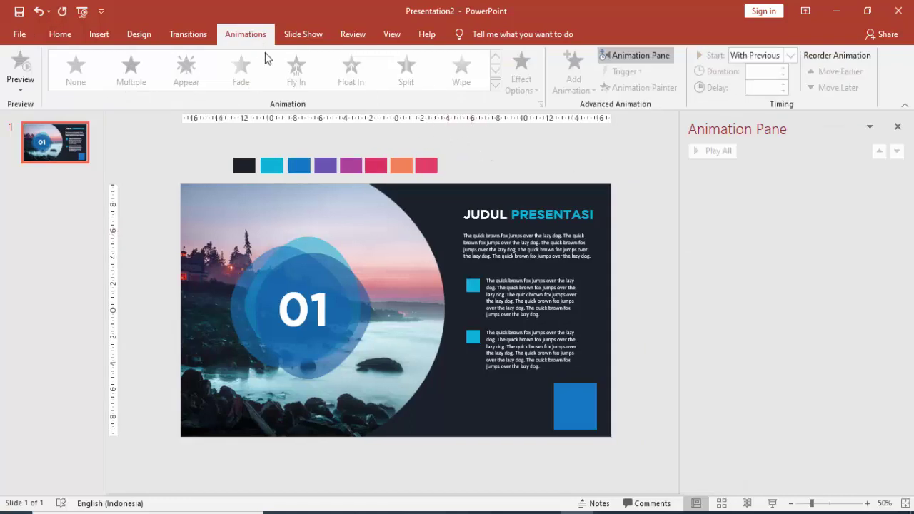
click(625, 59)
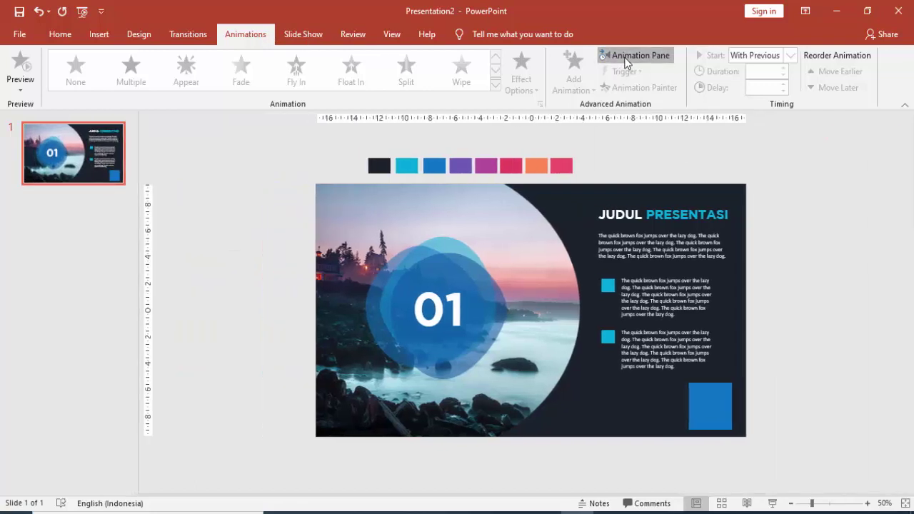
click(626, 59)
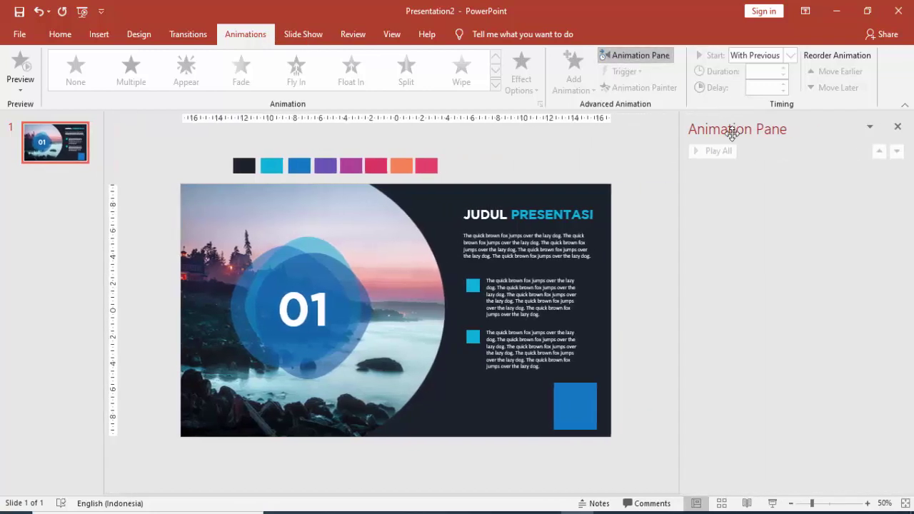
click(415, 275)
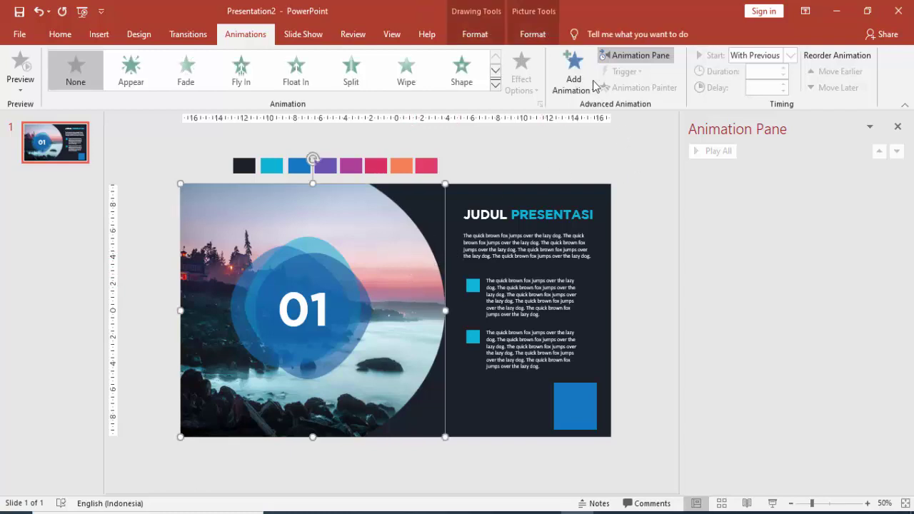
Give the photo a Fly In entrance from the left lasting 0.75 seconds
click(577, 82)
click(688, 142)
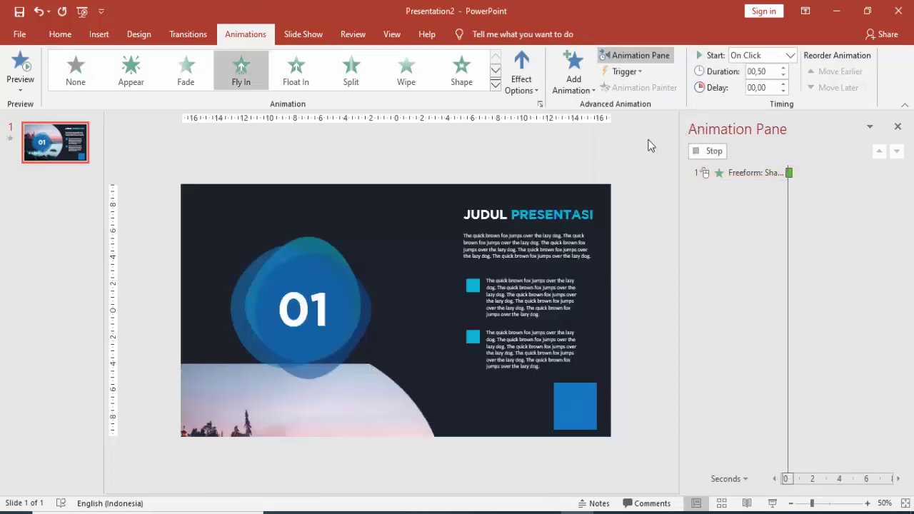
click(521, 78)
click(552, 196)
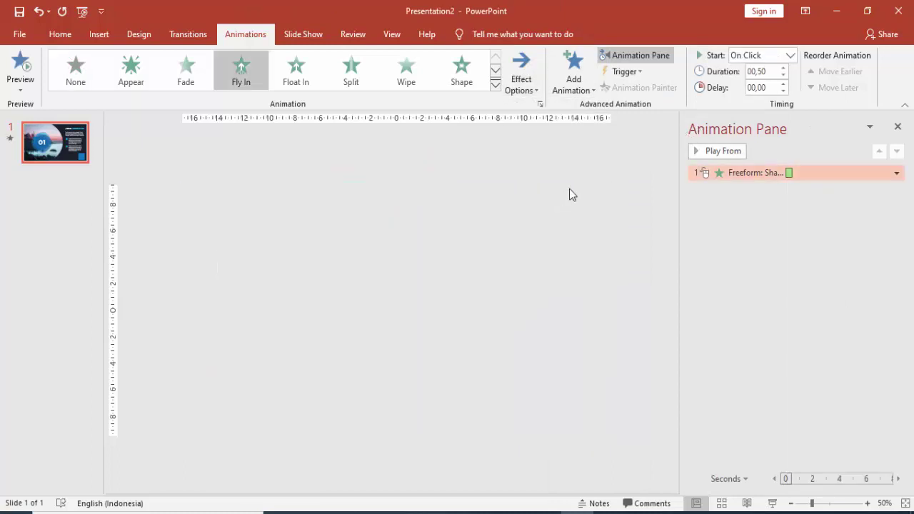
click(783, 69)
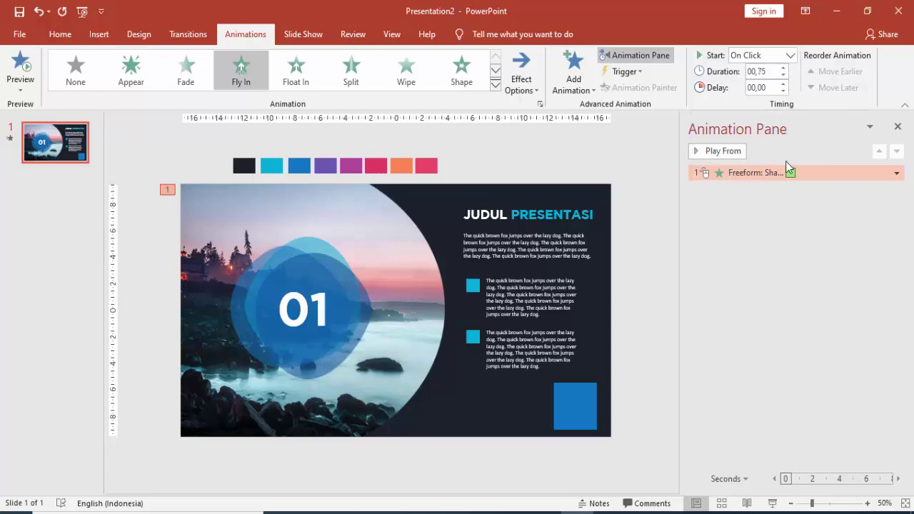
Set the fly-in's smooth end to 0.41 seconds in its effect settings
click(896, 173)
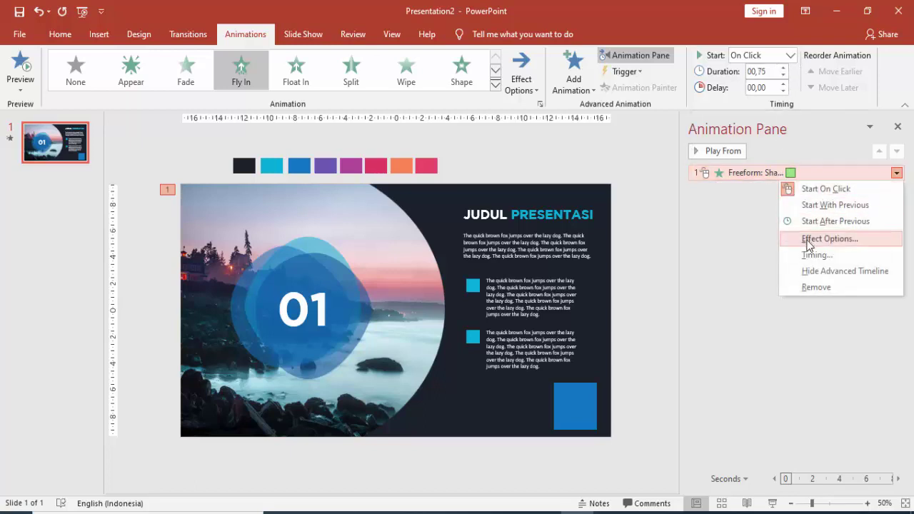
click(812, 241)
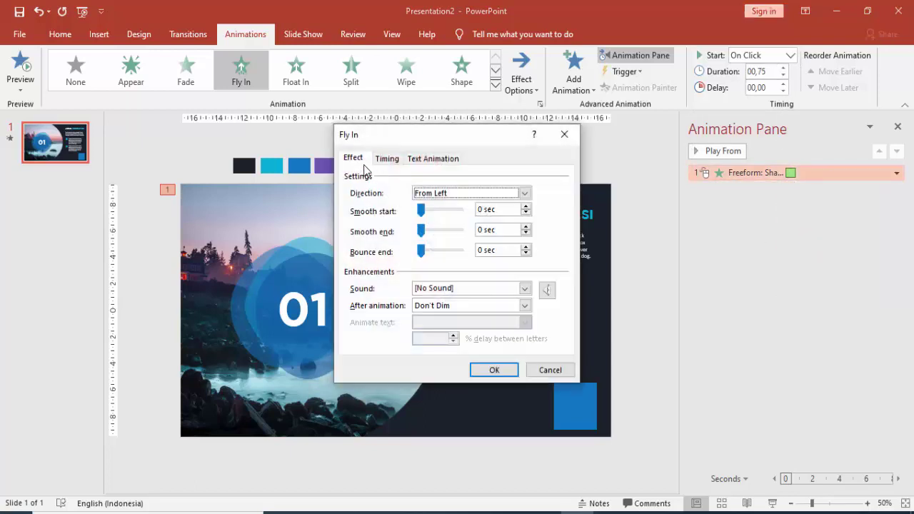
drag(421, 231, 442, 232)
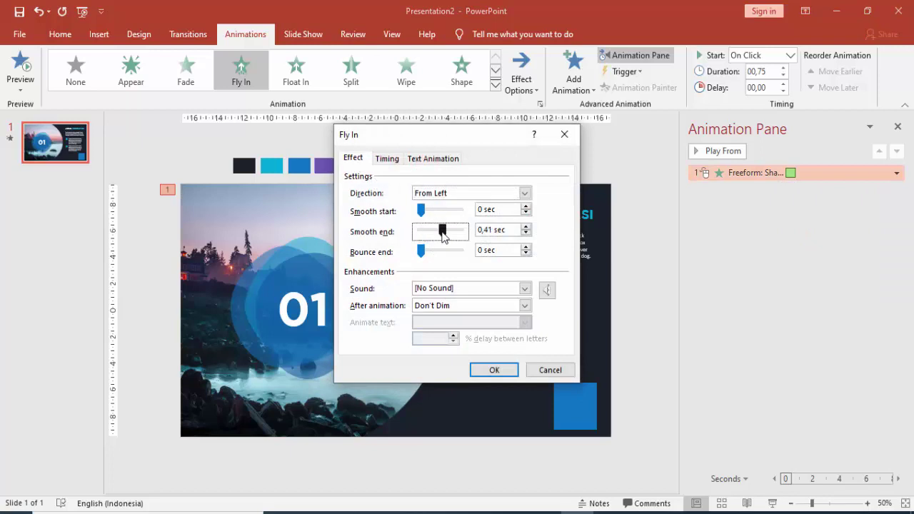
click(492, 371)
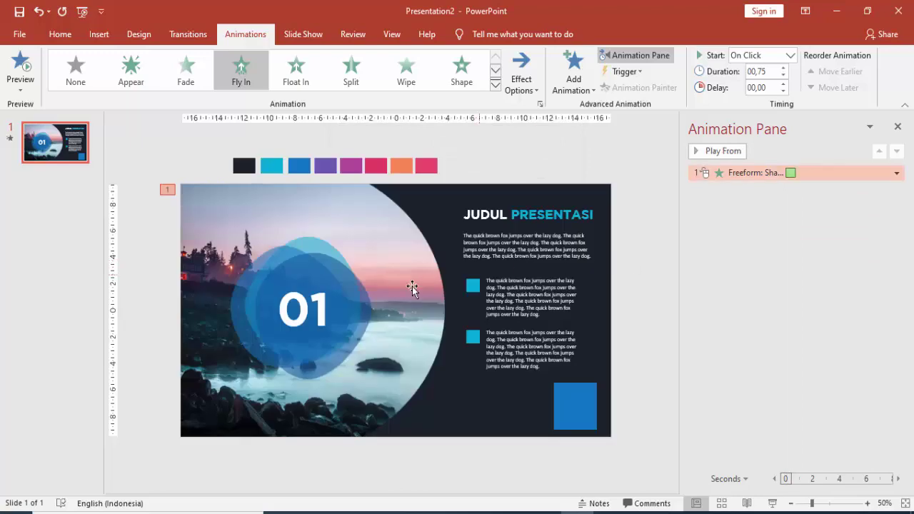
Give the blue oval behind '01' a Zoom entrance, With Previous, delayed 00,75
click(323, 249)
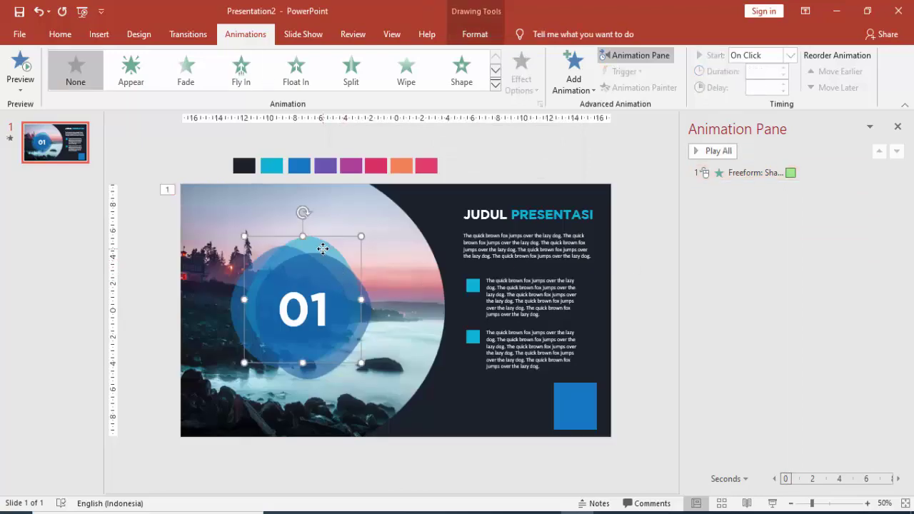
click(320, 247)
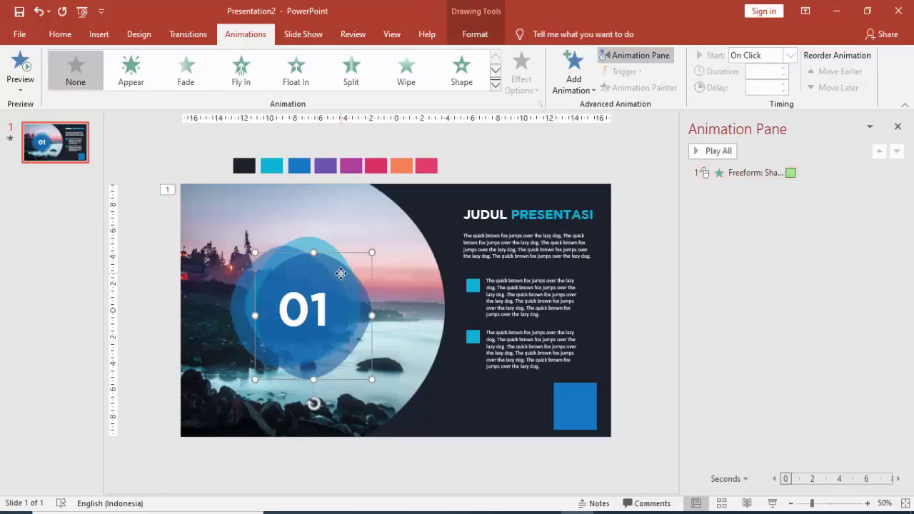
click(316, 246)
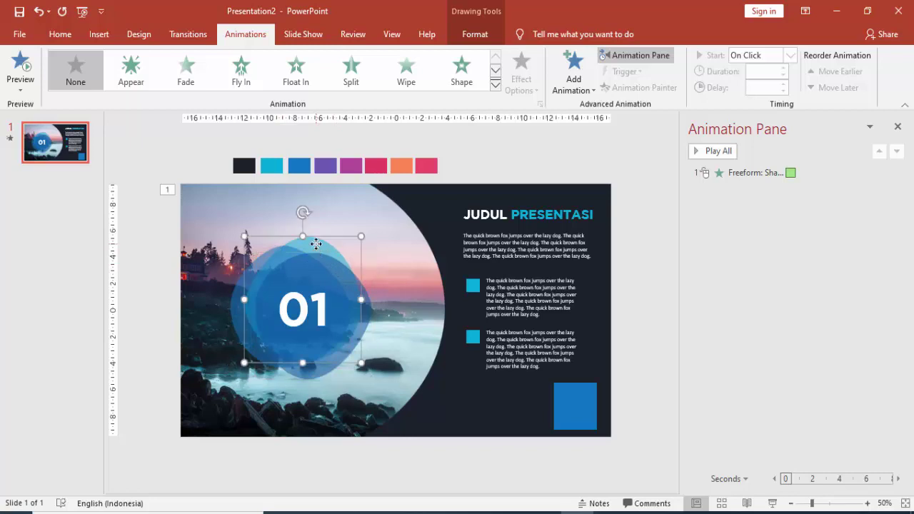
click(576, 73)
click(580, 209)
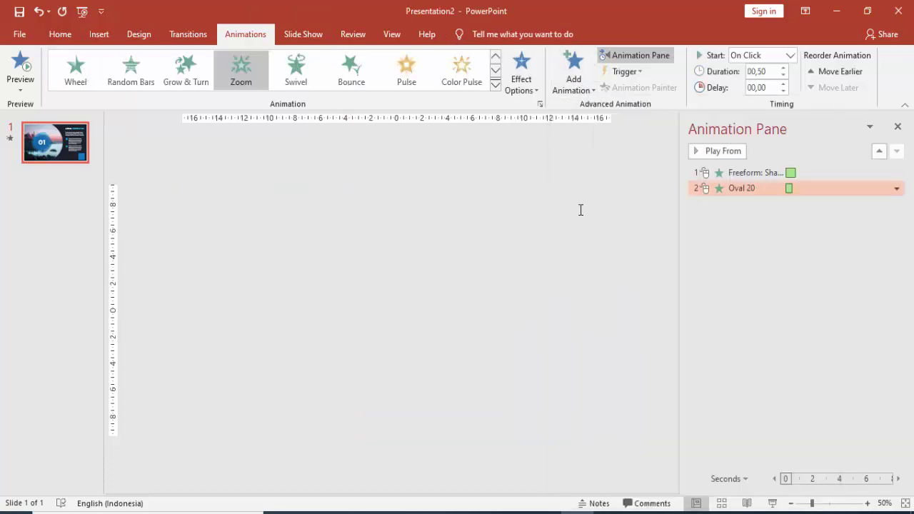
click(790, 55)
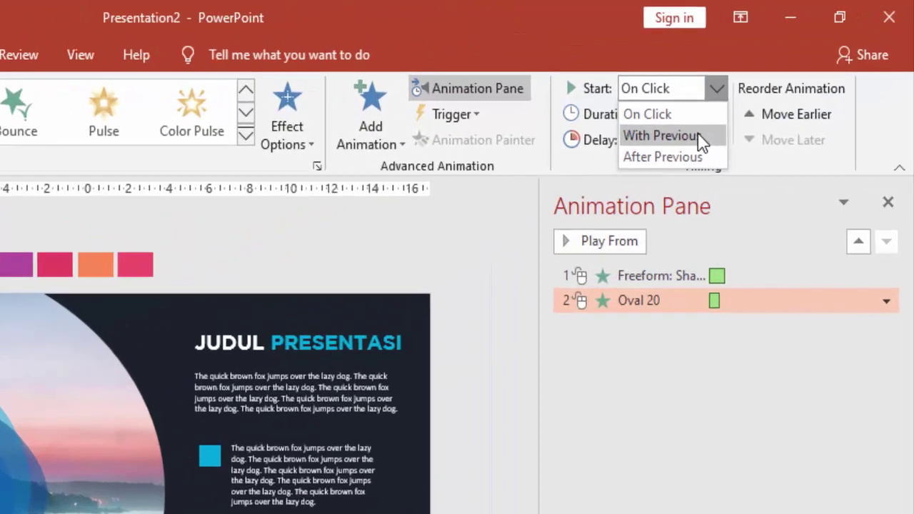
click(774, 84)
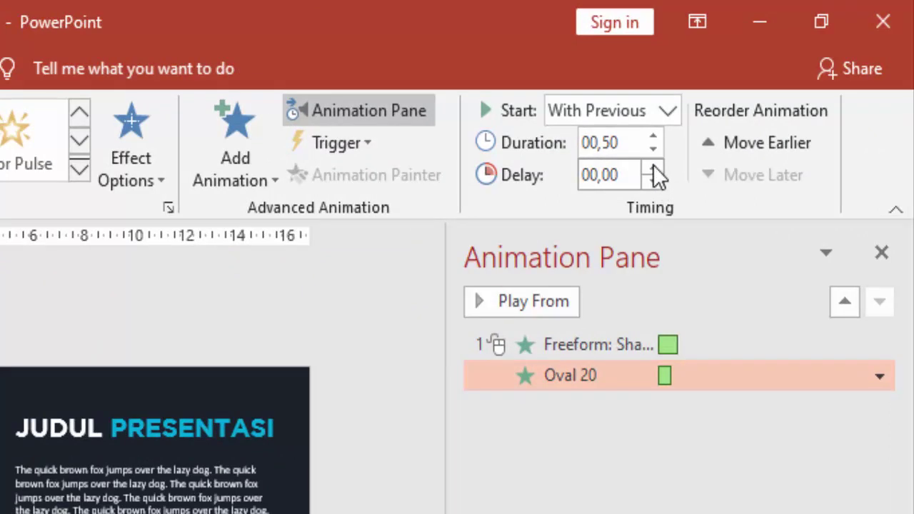
click(652, 167)
click(653, 167)
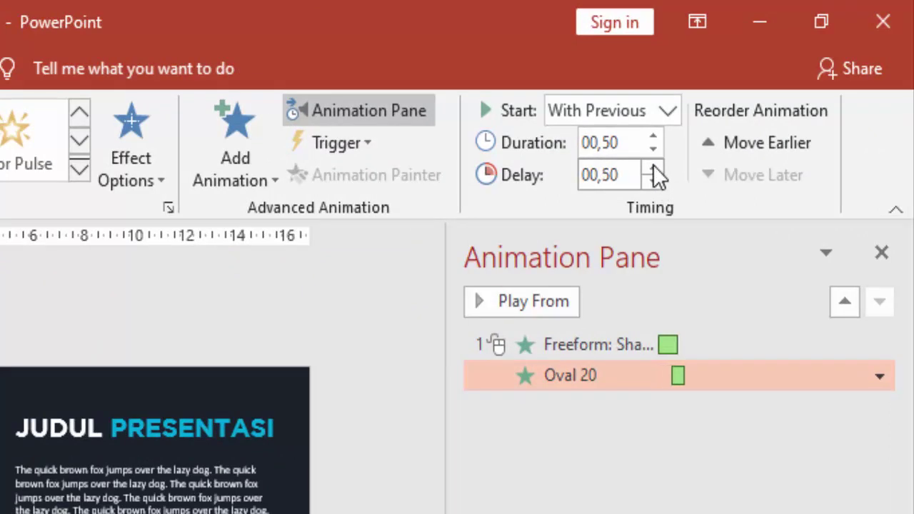
click(652, 167)
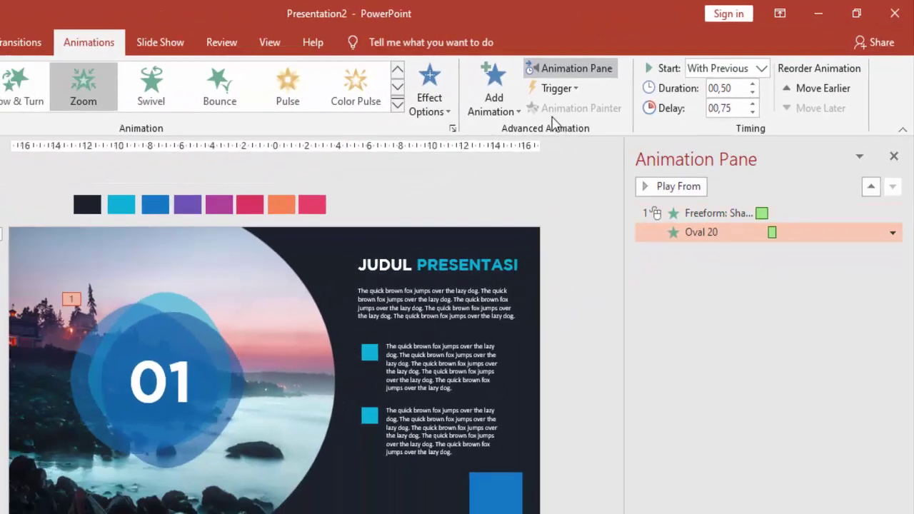
click(183, 305)
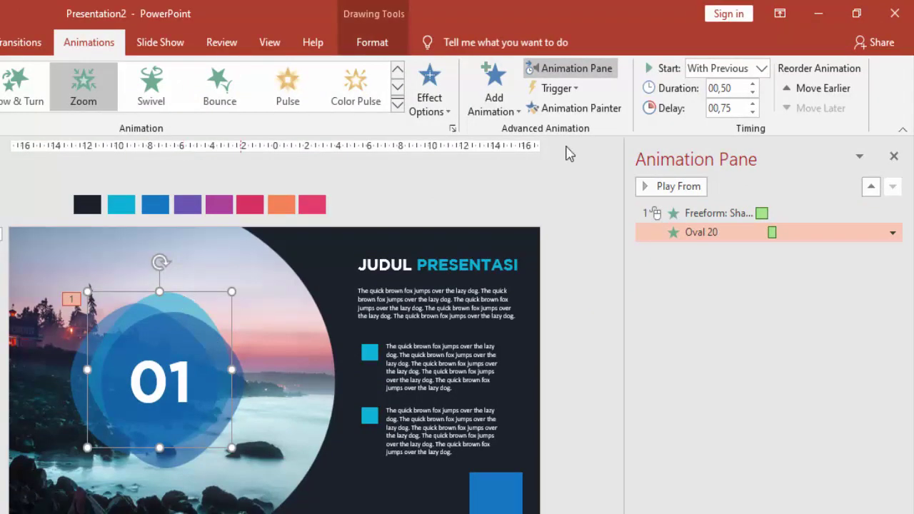
Add a Grow/Shrink emphasis to the oval, starting With Previous after a 1-second delay
click(503, 93)
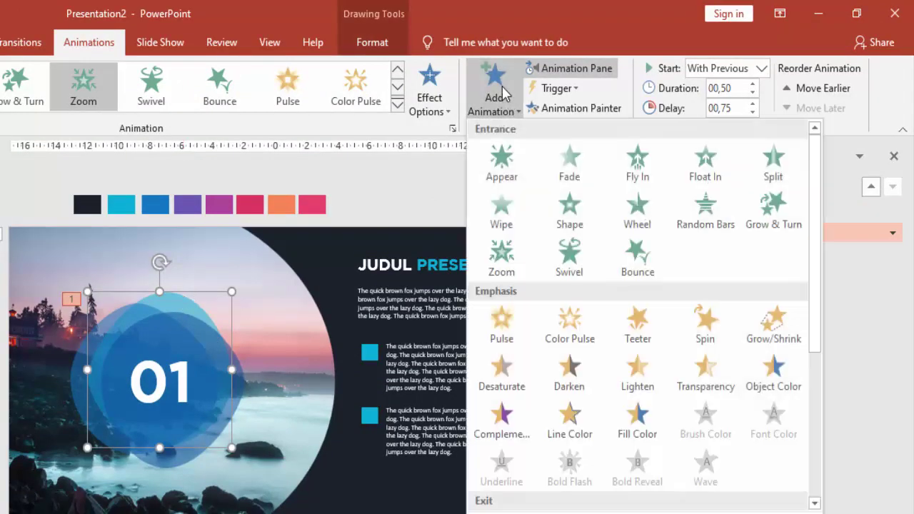
click(770, 333)
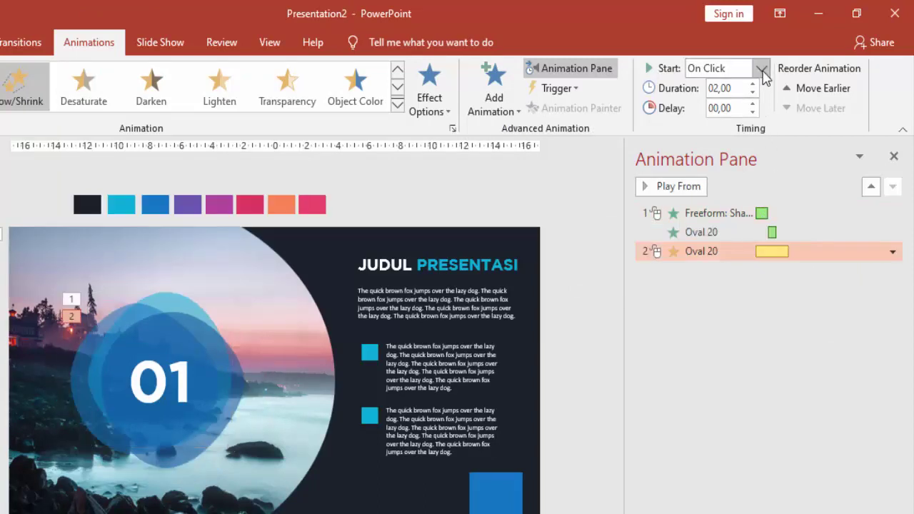
click(761, 70)
click(748, 89)
click(752, 105)
click(752, 104)
click(751, 104)
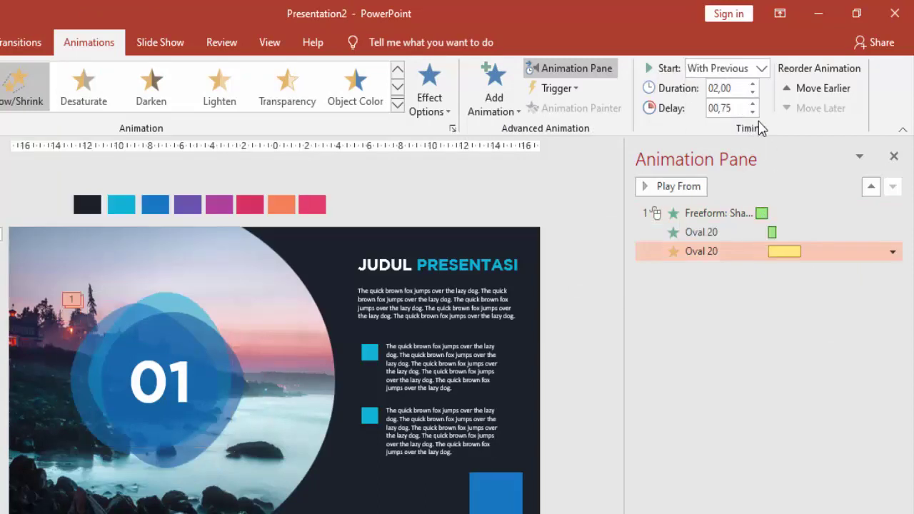
click(753, 105)
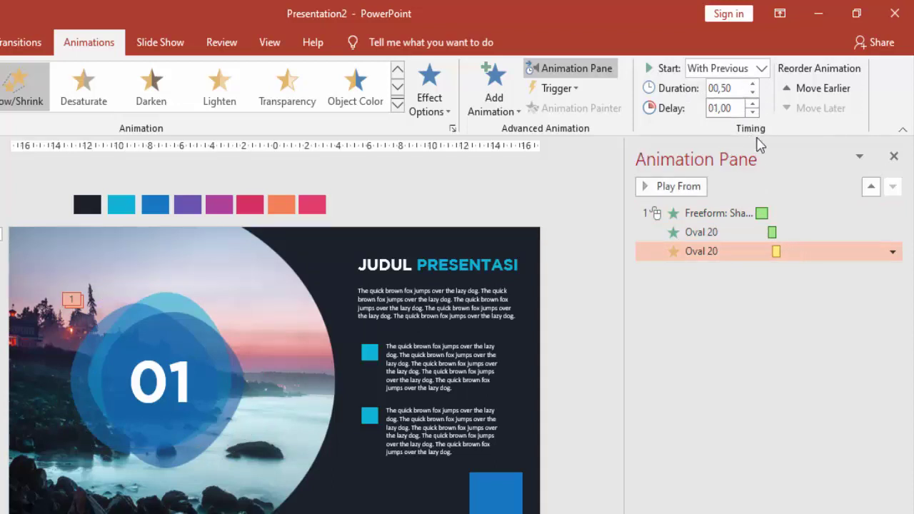
Set the Grow/Shrink size to 120%, with auto-reverse, repeating until end of slide
double_click(775, 252)
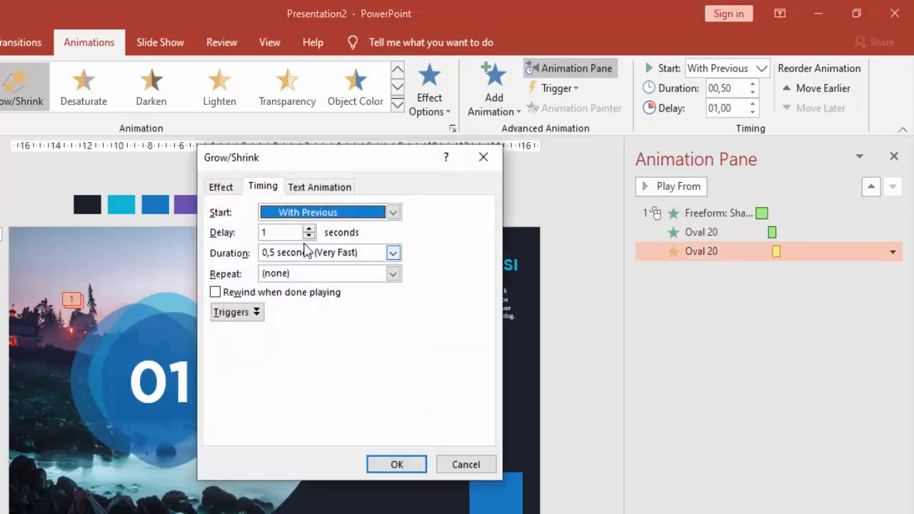
click(224, 188)
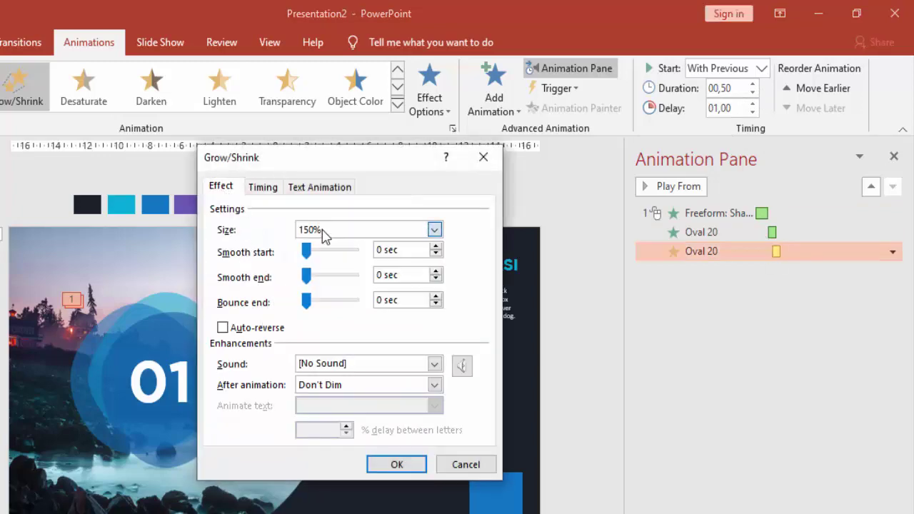
click(434, 229)
click(409, 328)
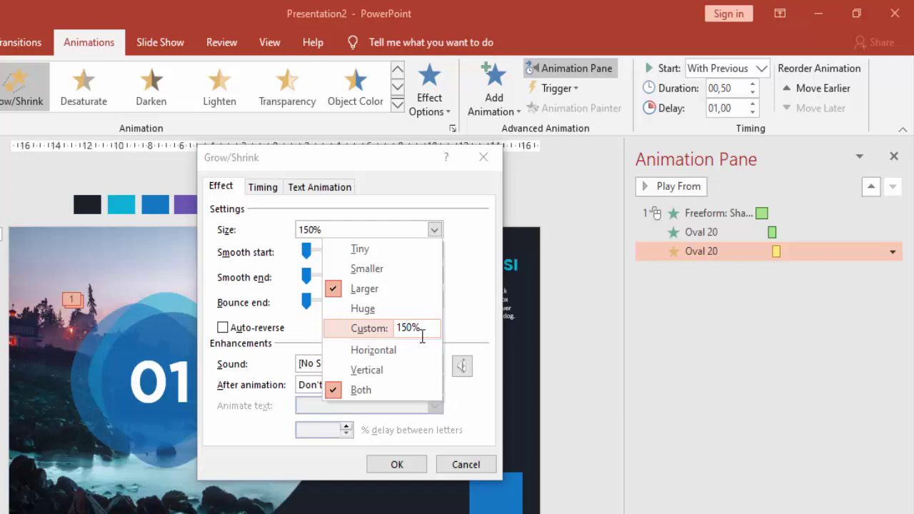
text(120)
click(467, 325)
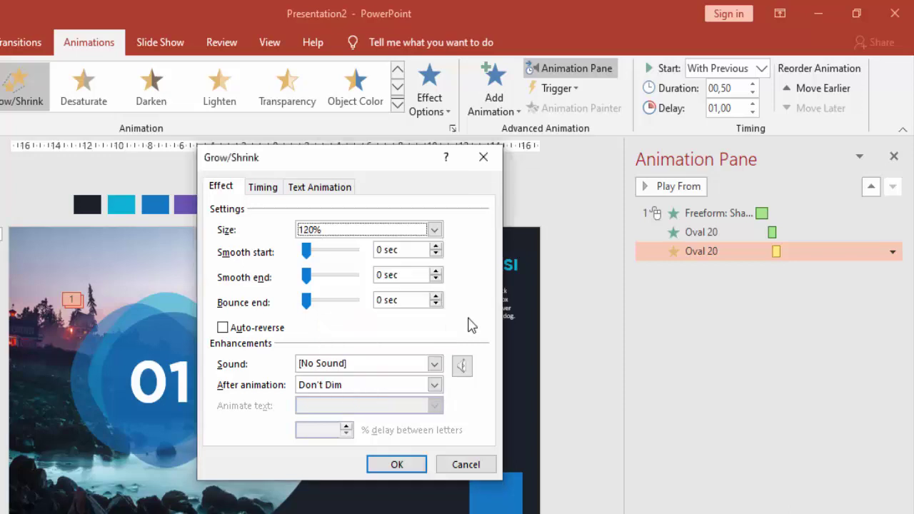
click(223, 328)
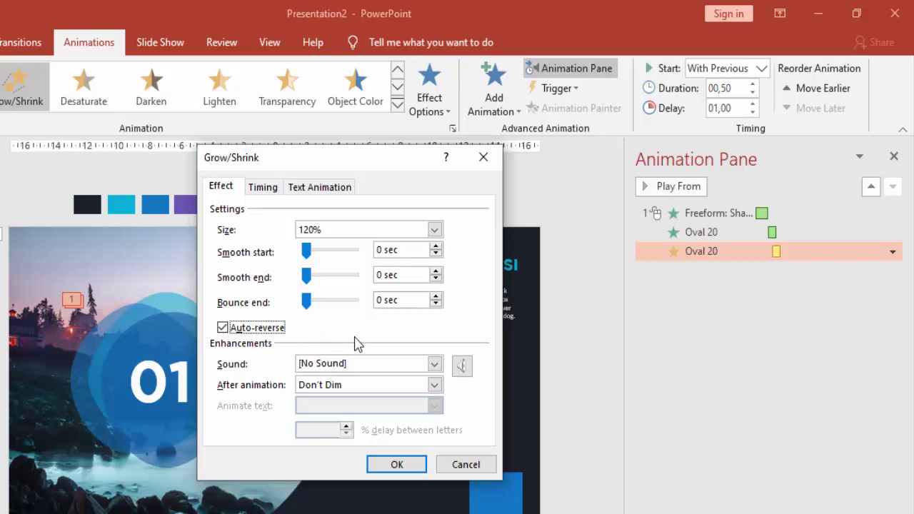
click(264, 188)
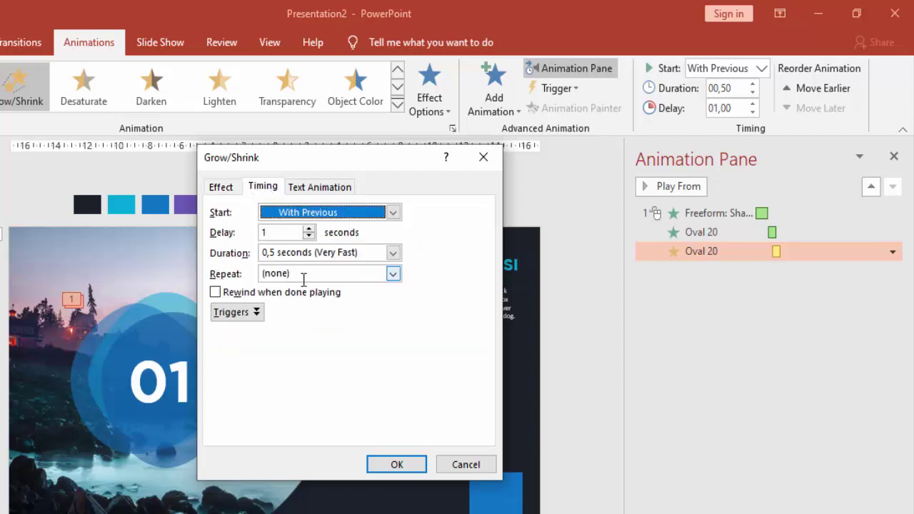
click(393, 274)
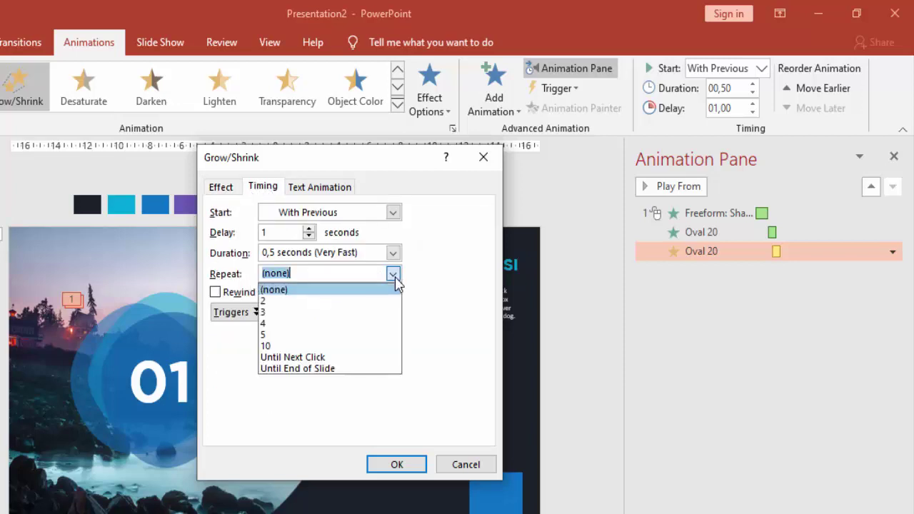
click(345, 369)
click(417, 465)
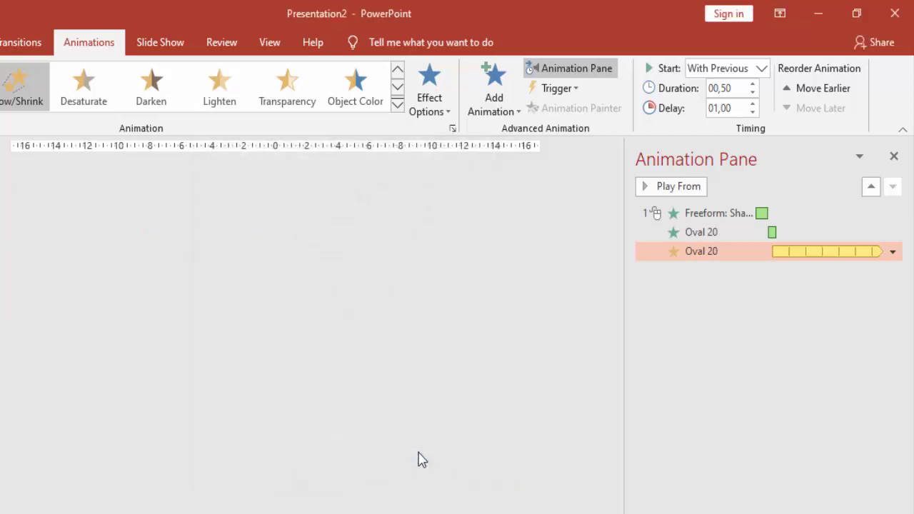
Paint the oval's animations onto a second oval, delaying its Zoom to 01,25 and Grow/Shrink to 01,50
click(655, 191)
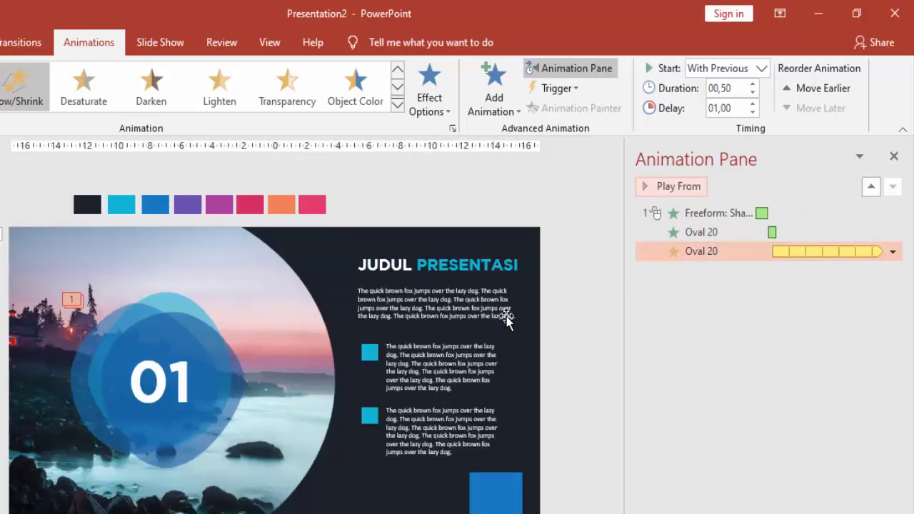
click(189, 307)
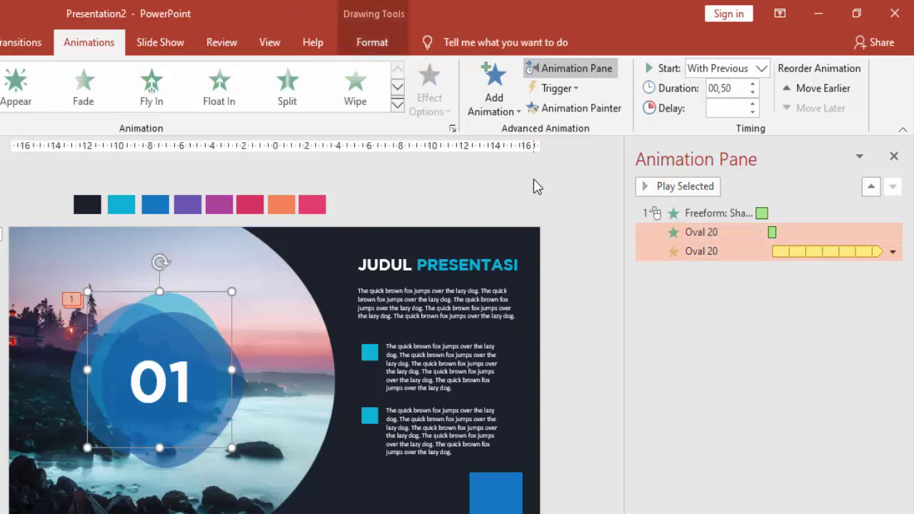
click(575, 110)
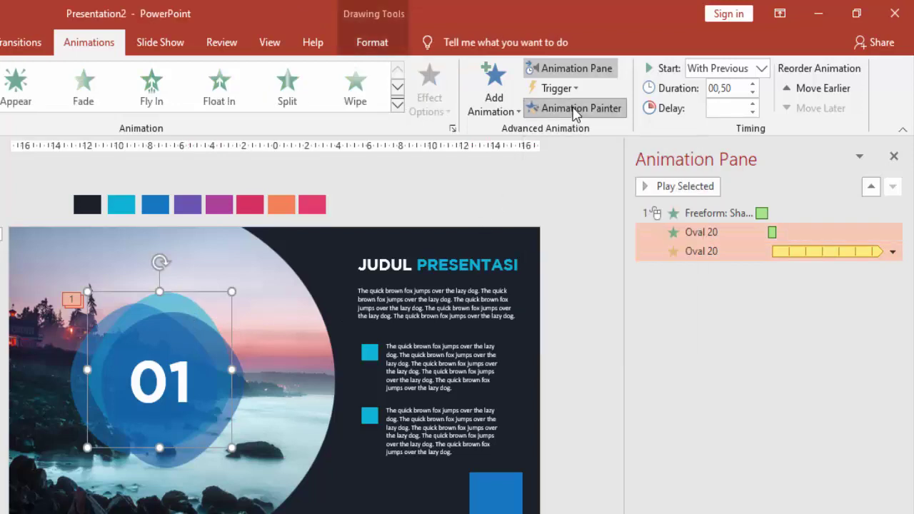
click(71, 370)
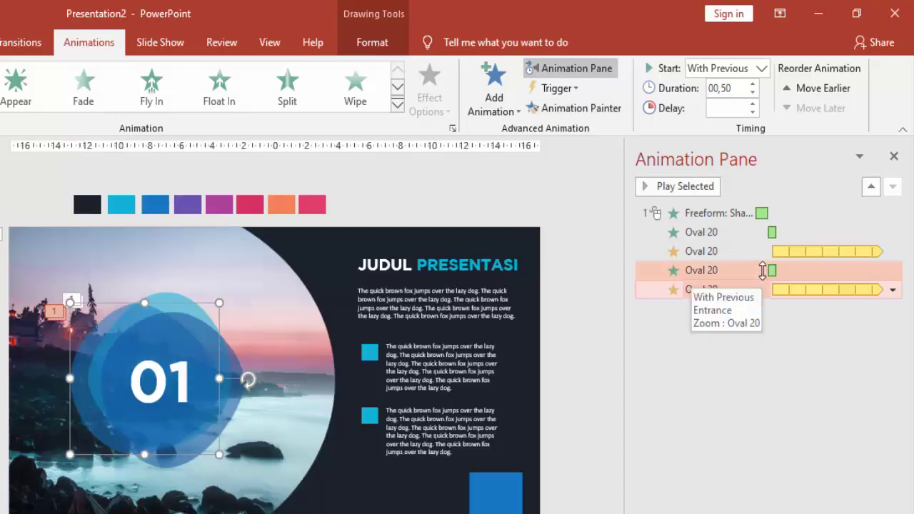
click(763, 270)
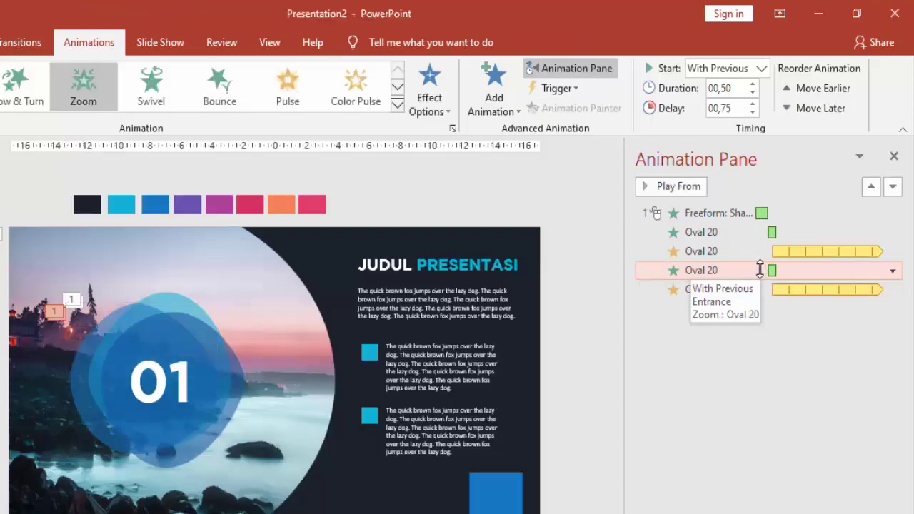
click(753, 104)
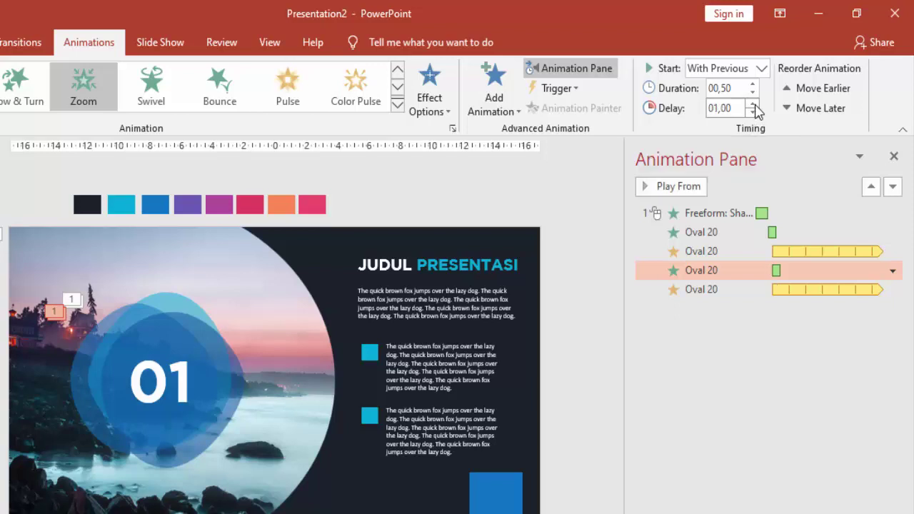
click(753, 105)
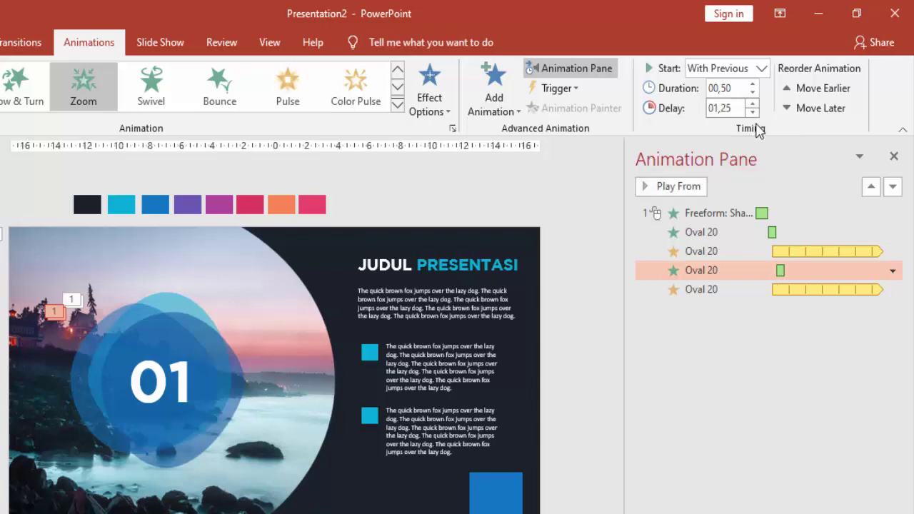
click(736, 289)
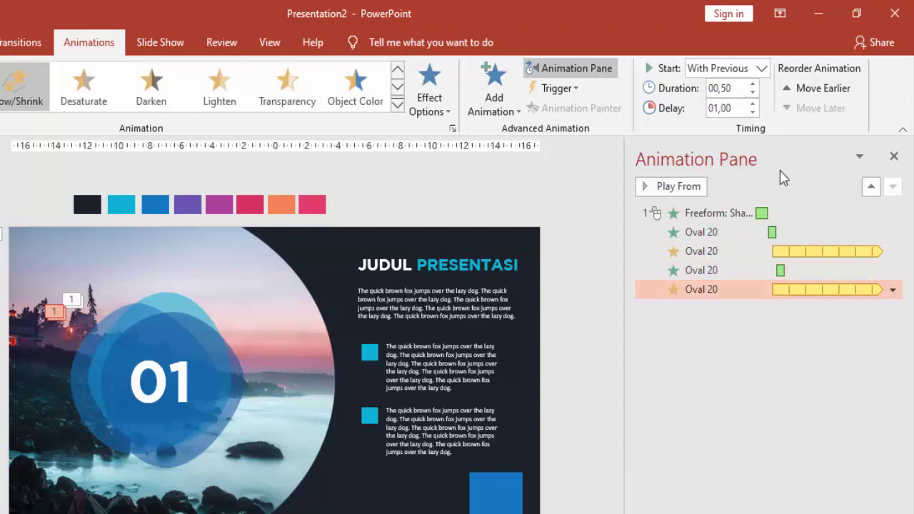
click(753, 104)
click(753, 105)
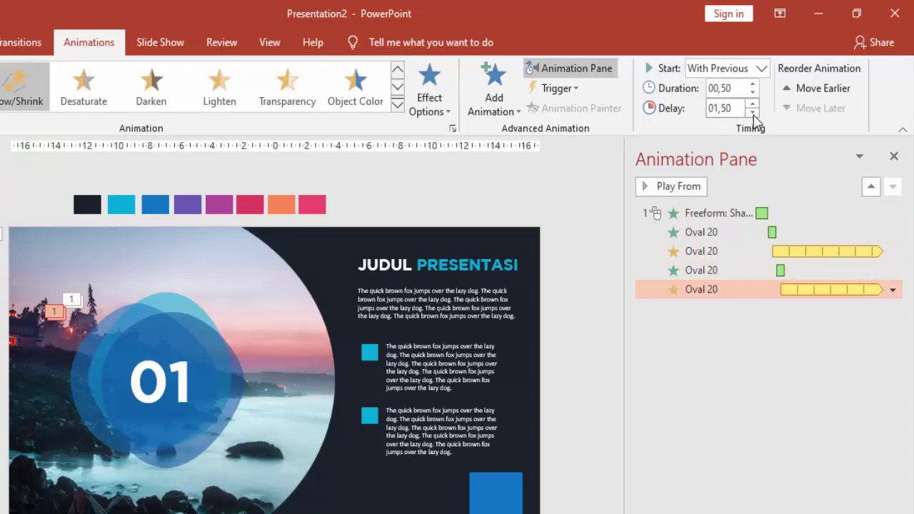
Paint an animated oval's Zoom and Grow/Shrink pair onto a third oval
click(95, 340)
click(588, 115)
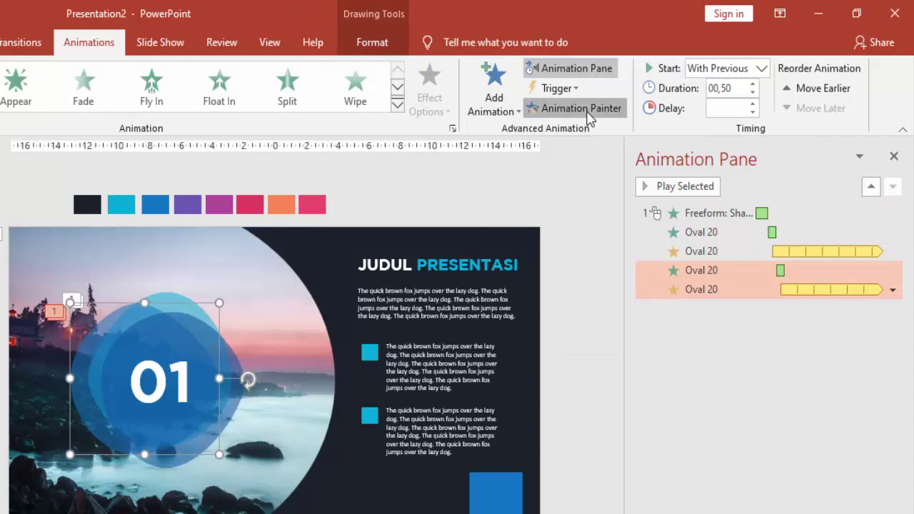
click(236, 364)
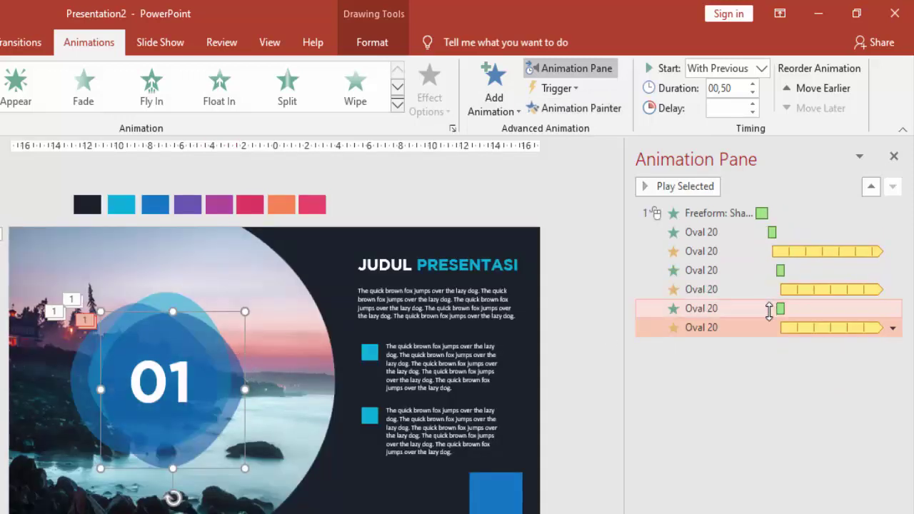
click(768, 308)
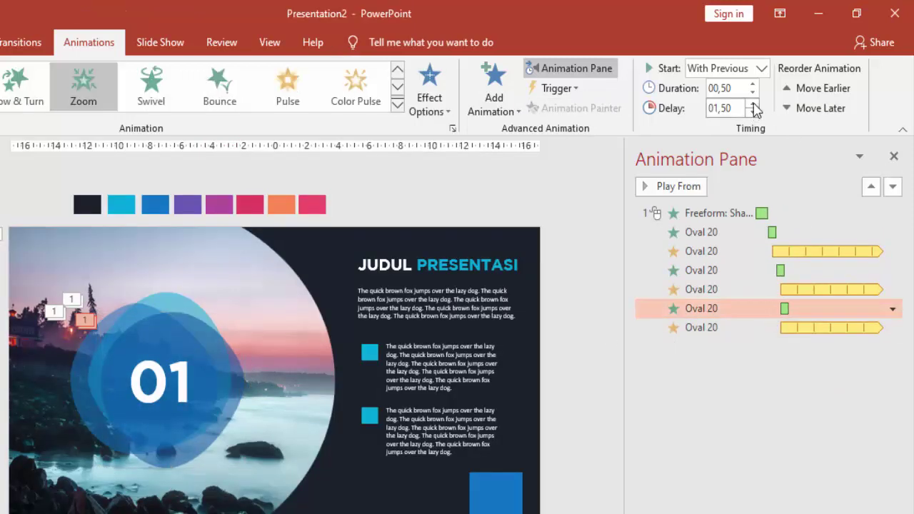
click(765, 327)
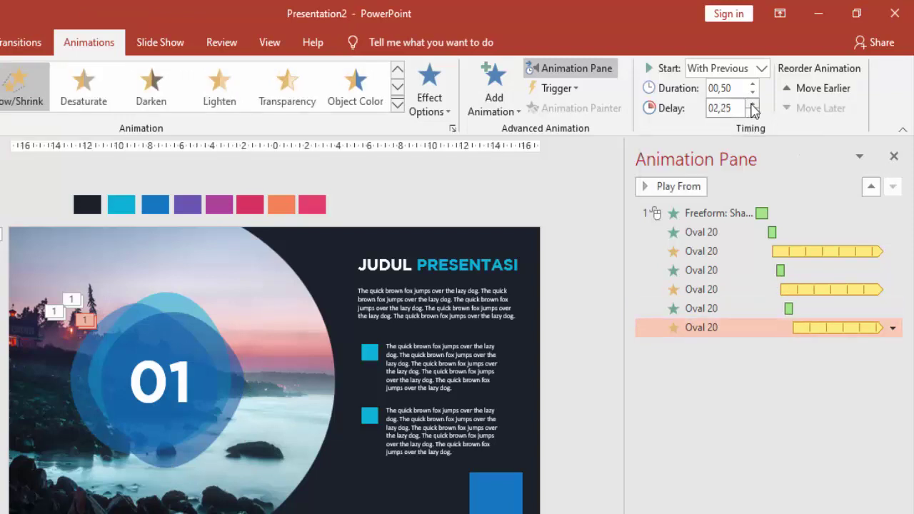
Give the white '01' text box a Zoom entrance, With Previous at a 02,25 delay
click(229, 392)
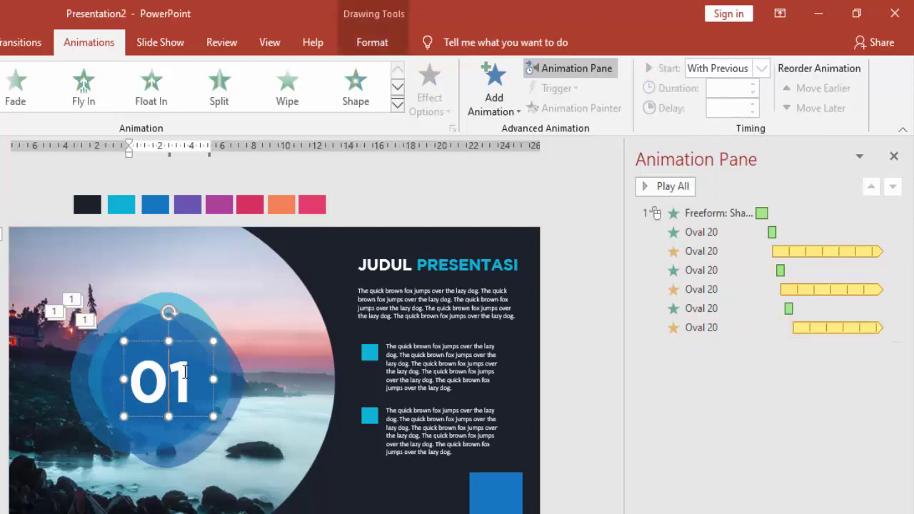
click(201, 336)
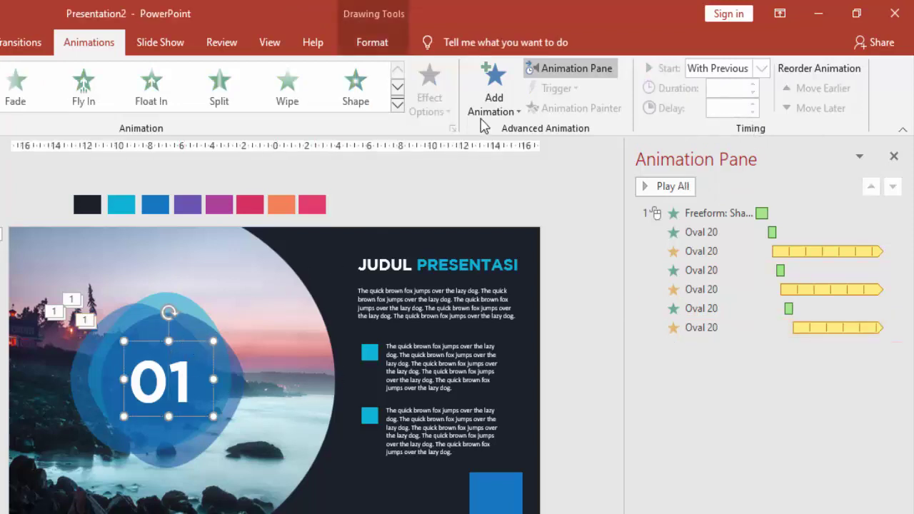
click(493, 80)
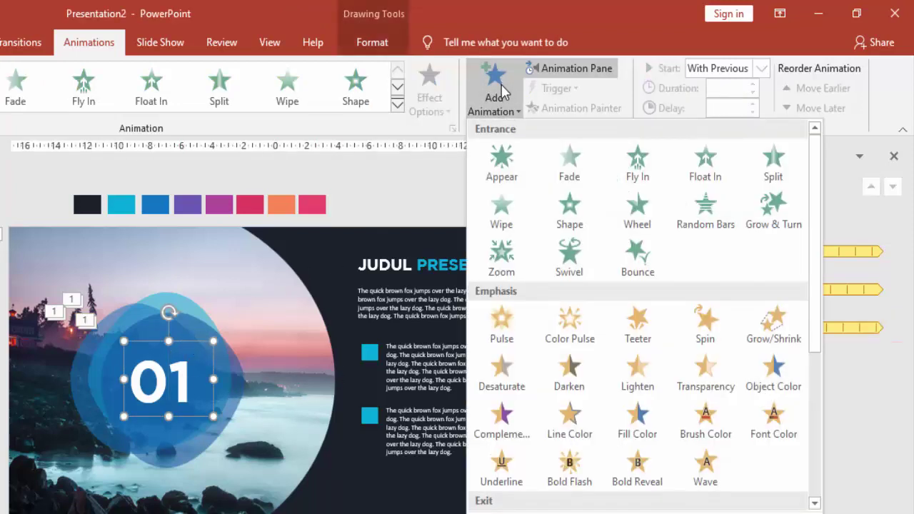
click(493, 251)
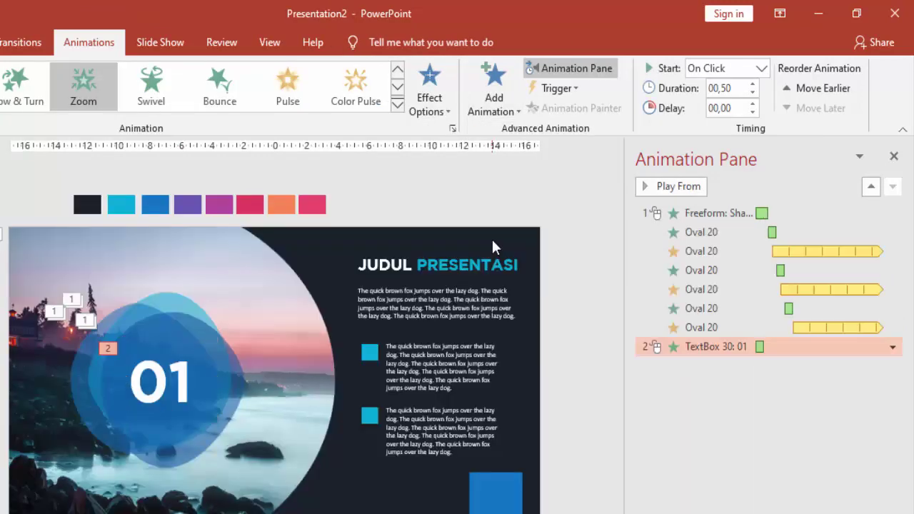
click(762, 69)
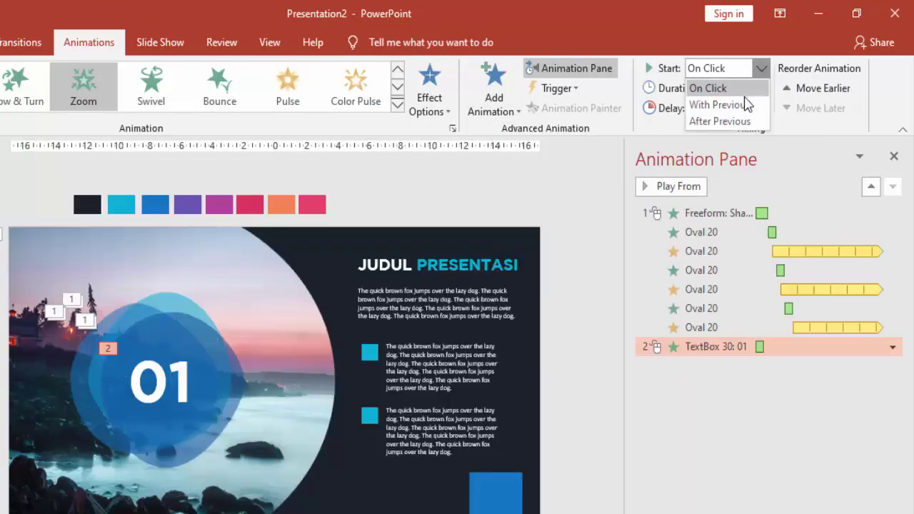
click(744, 104)
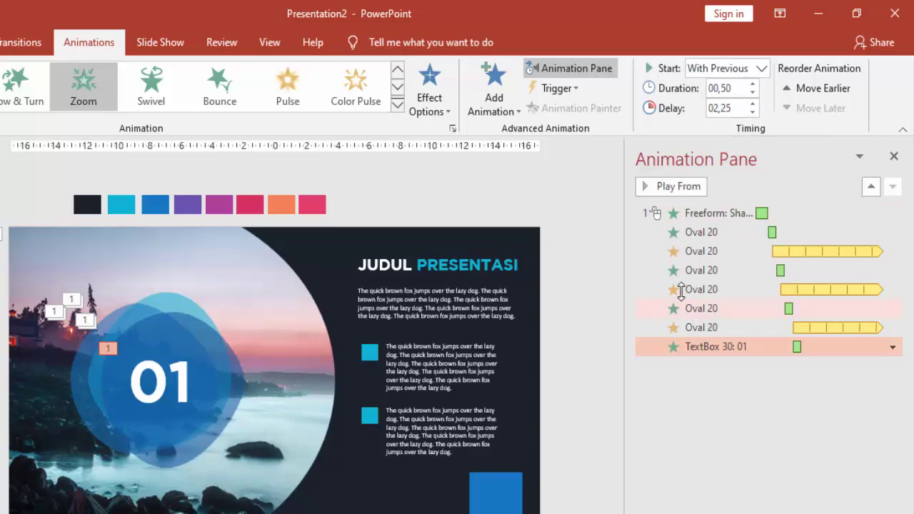
click(437, 299)
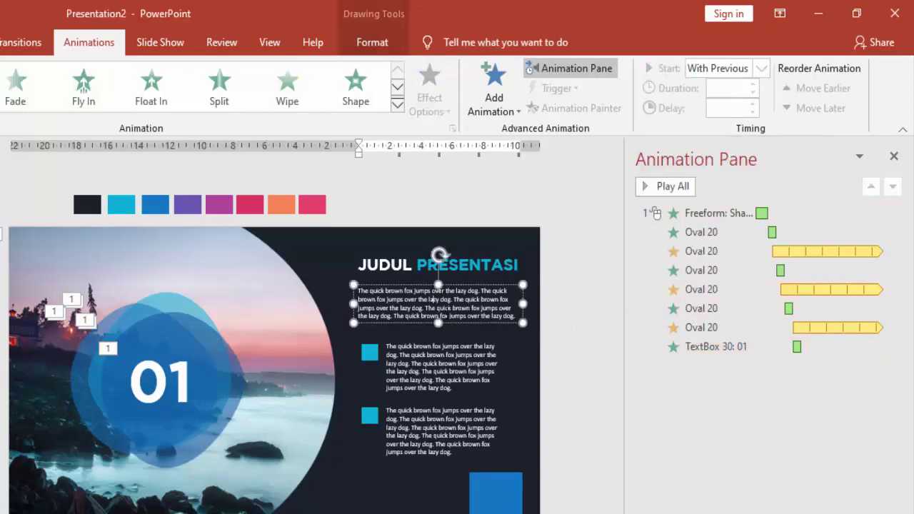
click(458, 265)
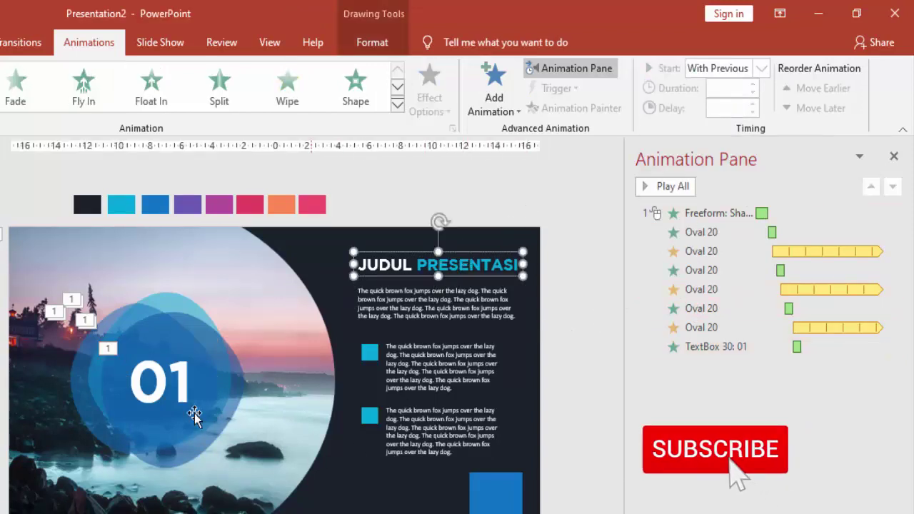
click(171, 382)
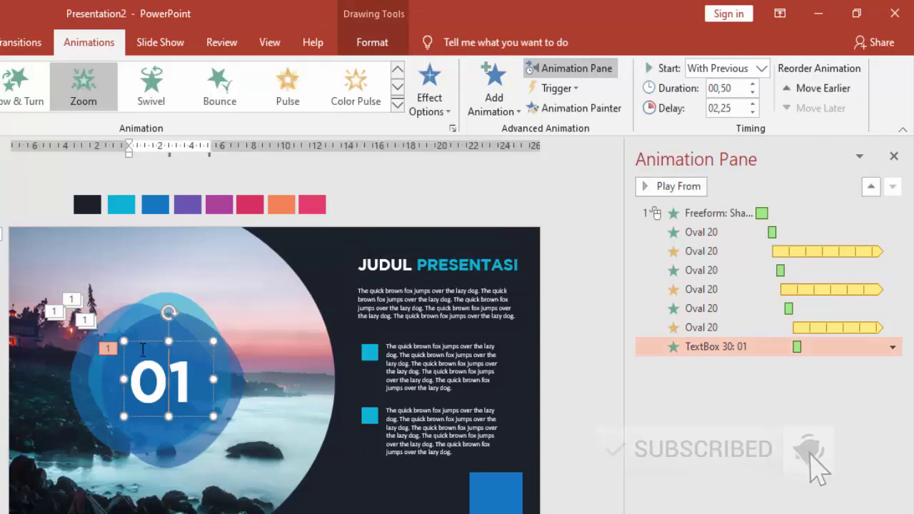
click(441, 251)
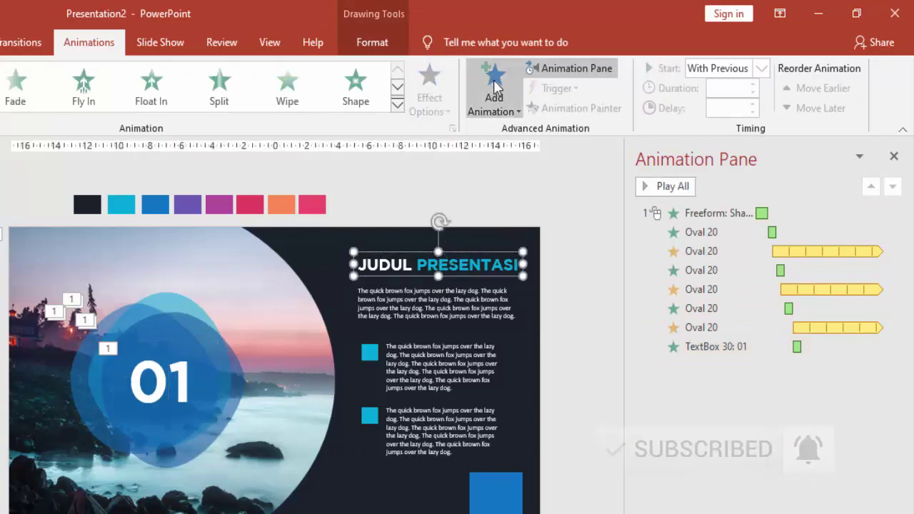
Make the JUDUL PRESENTASI title Fly In From Top, With Previous, delayed 02,75
click(491, 87)
click(635, 156)
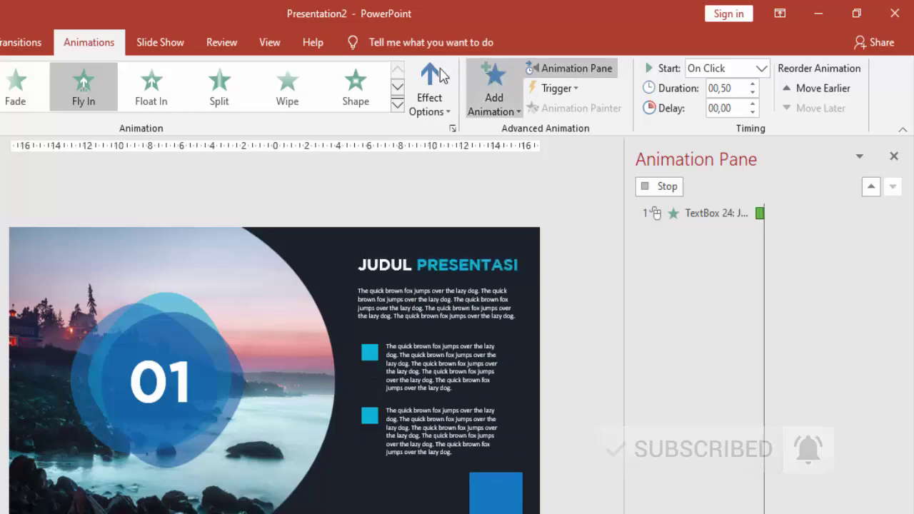
click(429, 91)
click(462, 302)
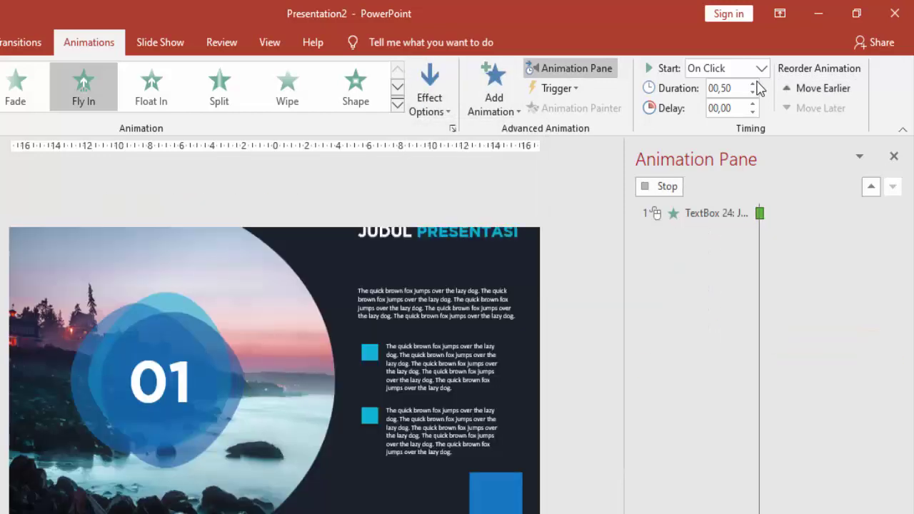
click(761, 68)
click(738, 105)
click(752, 104)
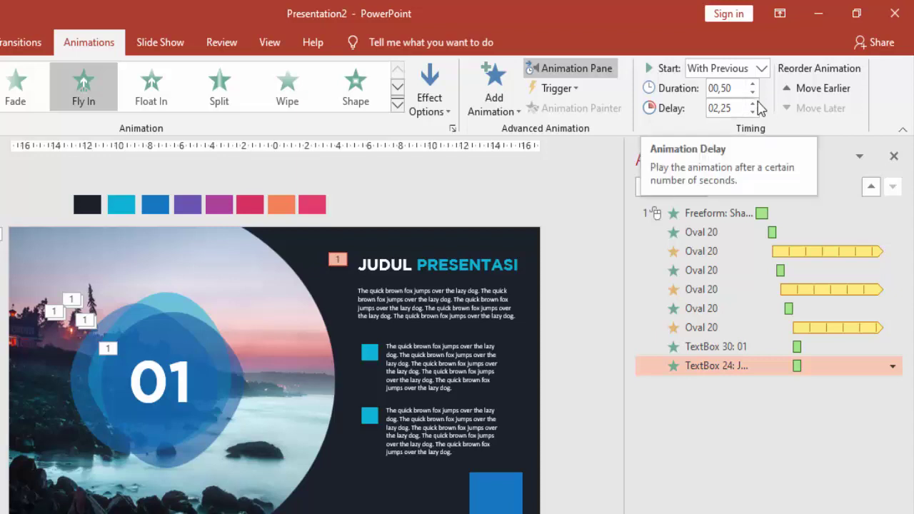
click(753, 103)
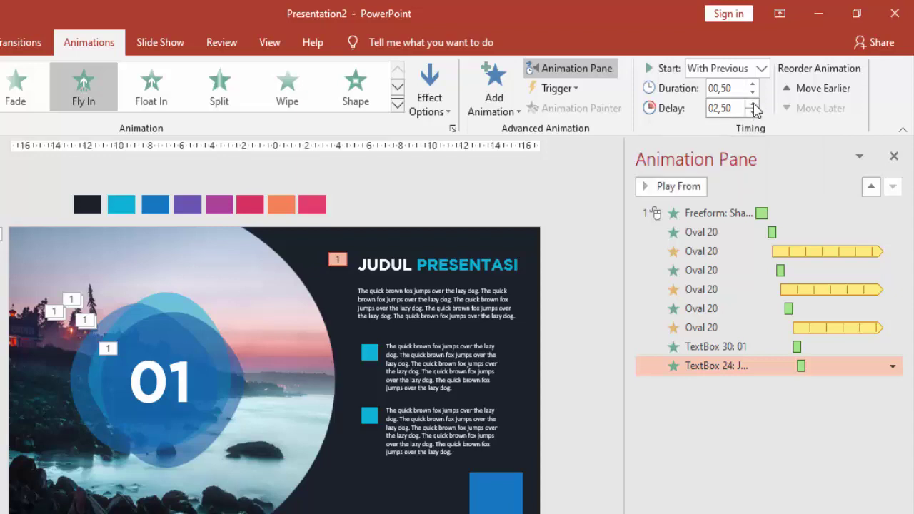
click(753, 103)
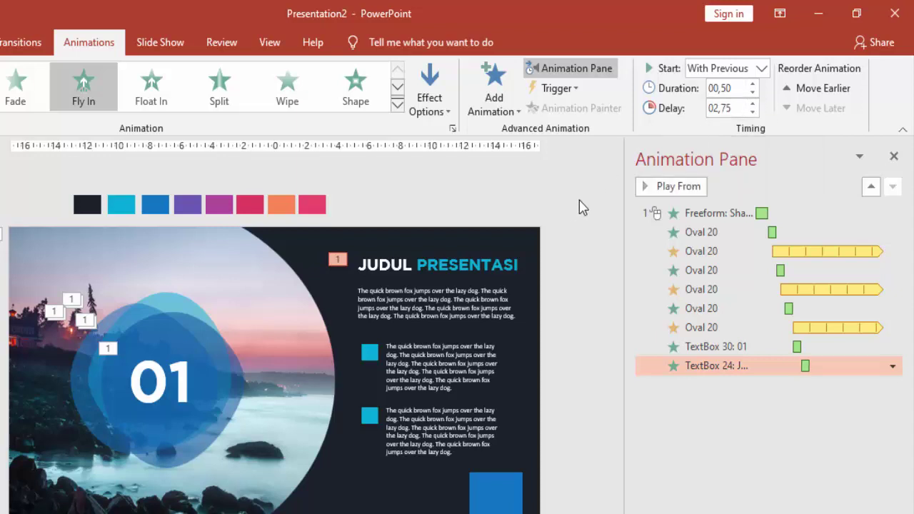
Copy the title's Fly In animation onto the paragraph text box with Animation Painter
click(495, 255)
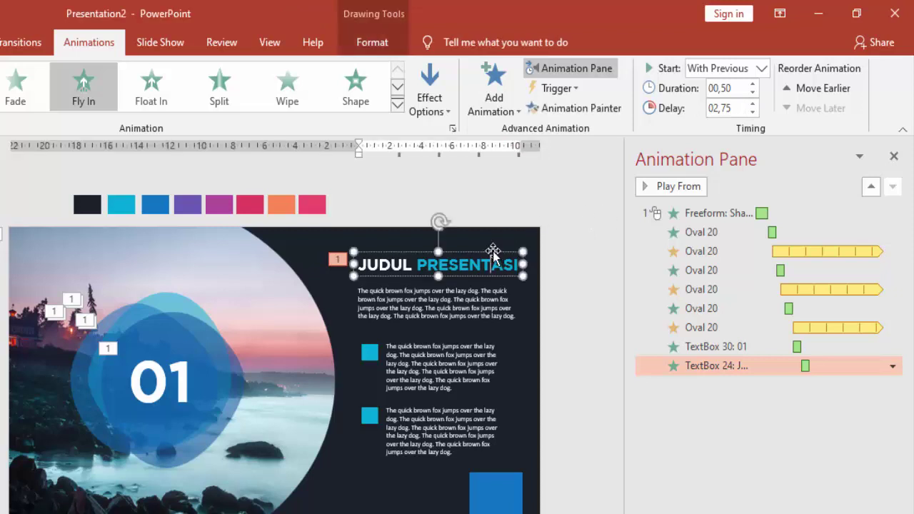
click(531, 108)
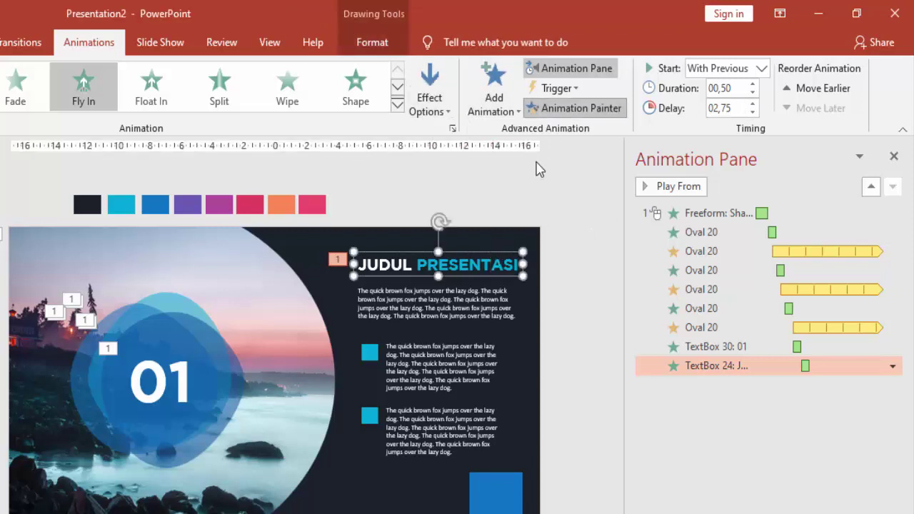
click(466, 304)
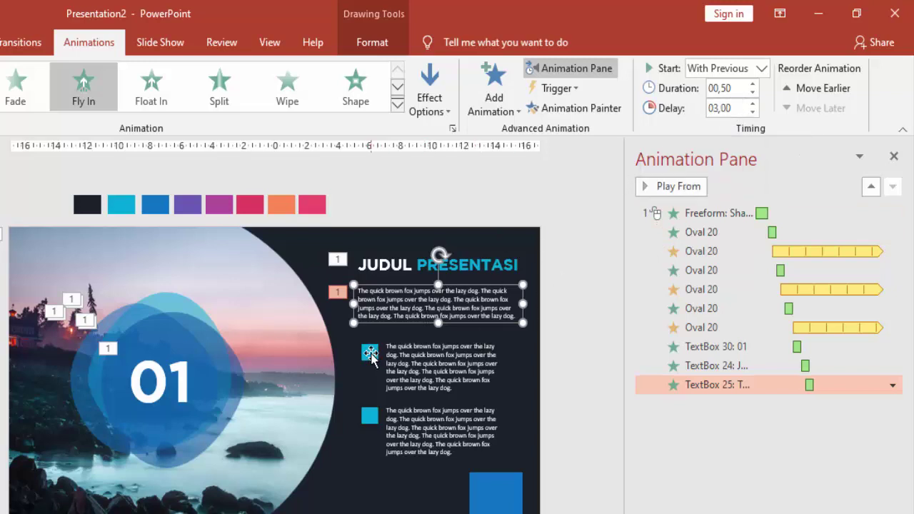
Give the first bullet's cyan square a Zoom entrance, With Previous at 03,50
click(378, 350)
click(494, 103)
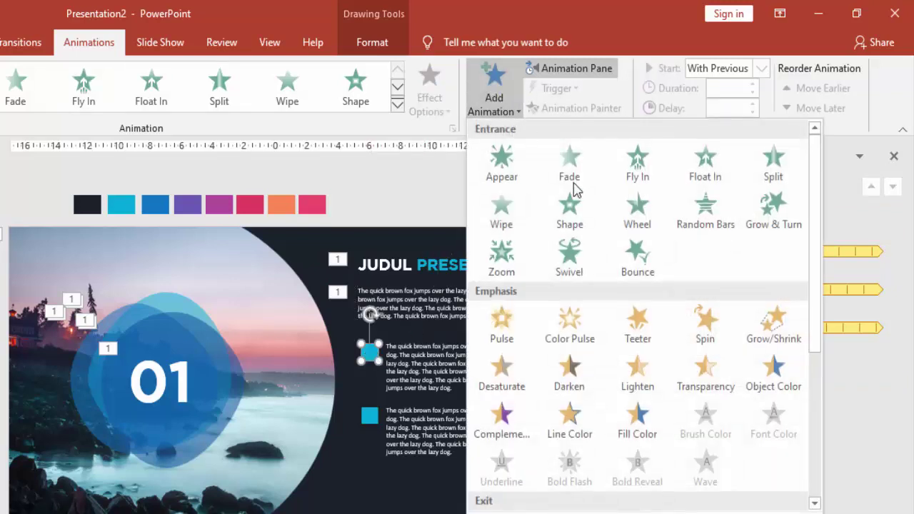
click(501, 253)
click(761, 69)
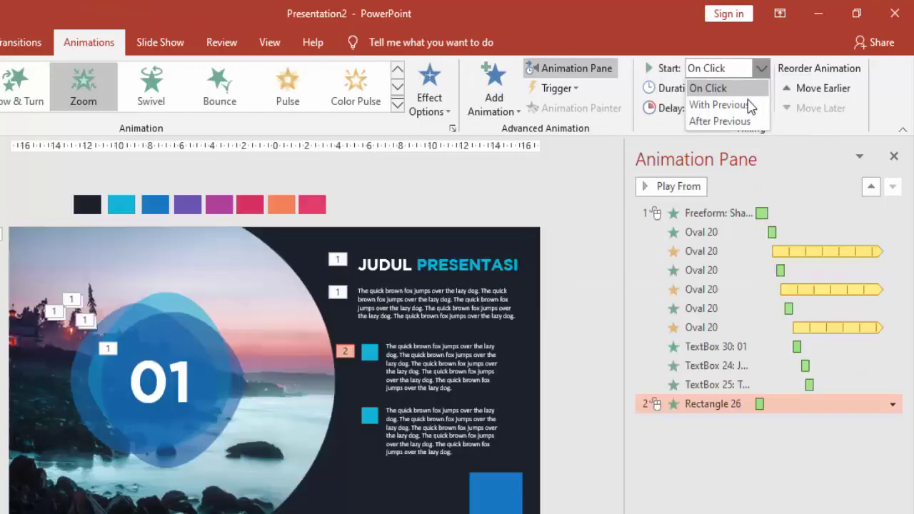
click(747, 104)
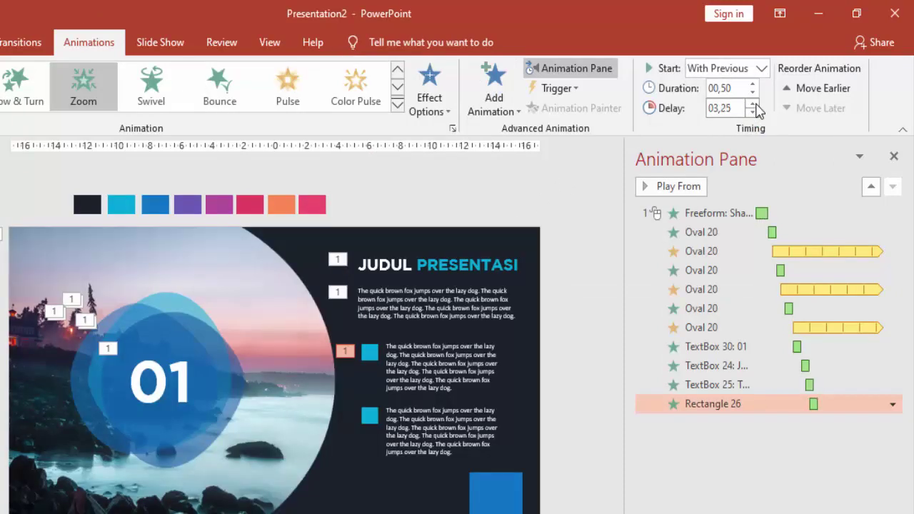
click(753, 105)
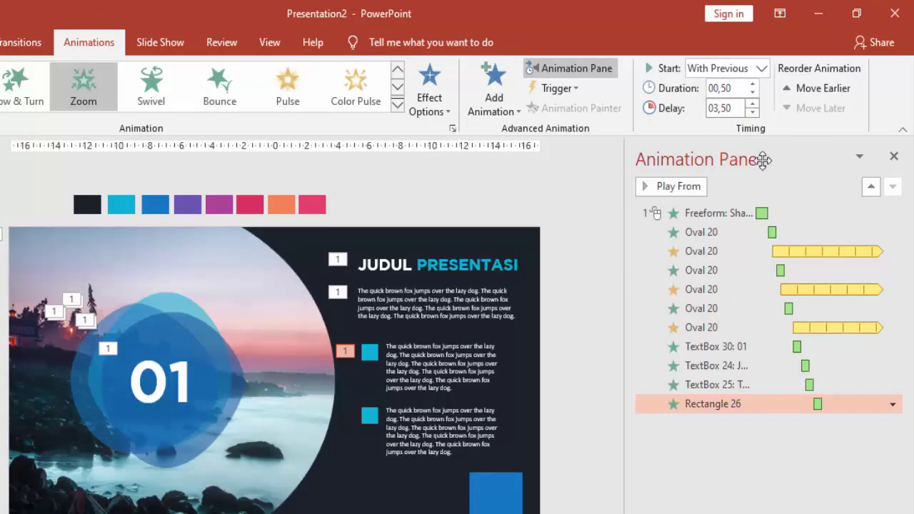
Make the first bullet text Fly In From Right, With Previous at 03,75, with a smooth end
click(402, 362)
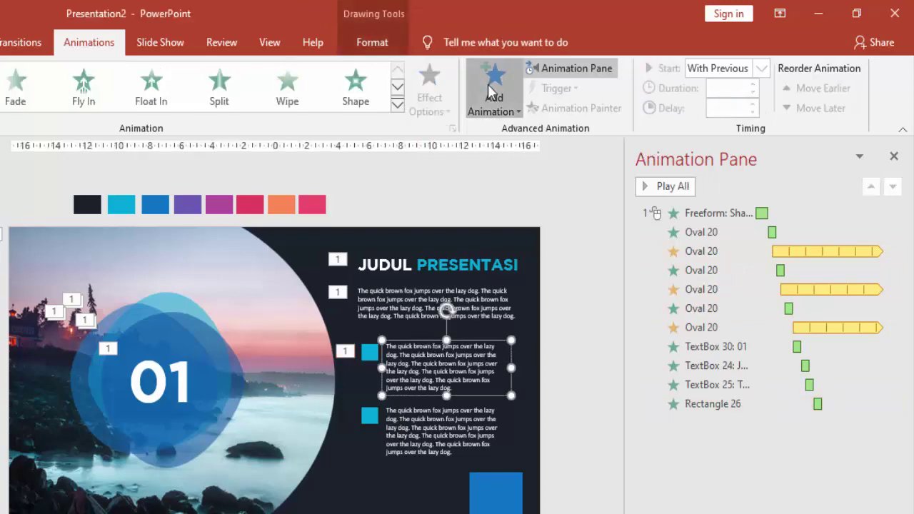
click(491, 91)
click(636, 172)
click(429, 93)
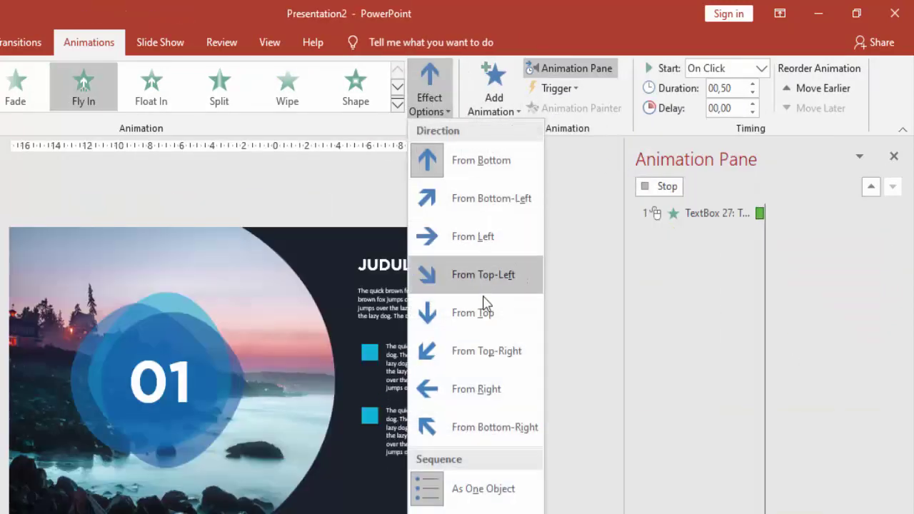
click(476, 389)
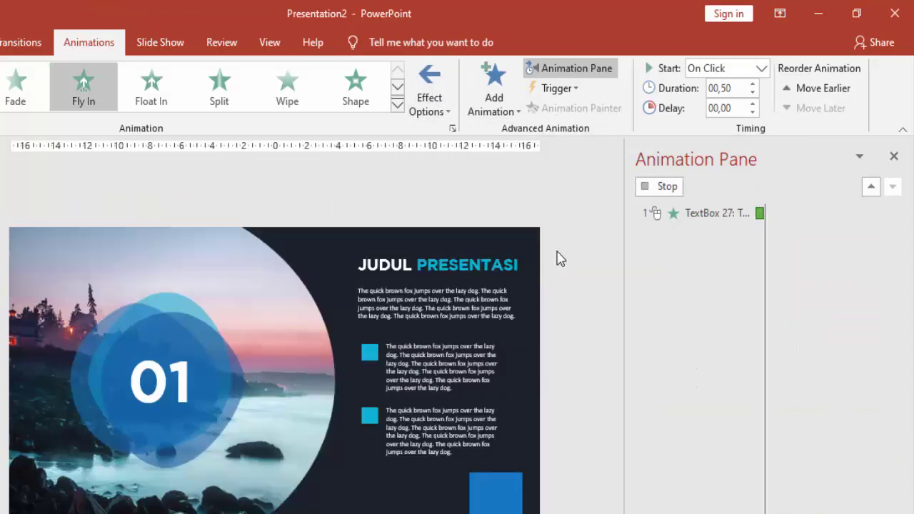
click(761, 67)
click(743, 104)
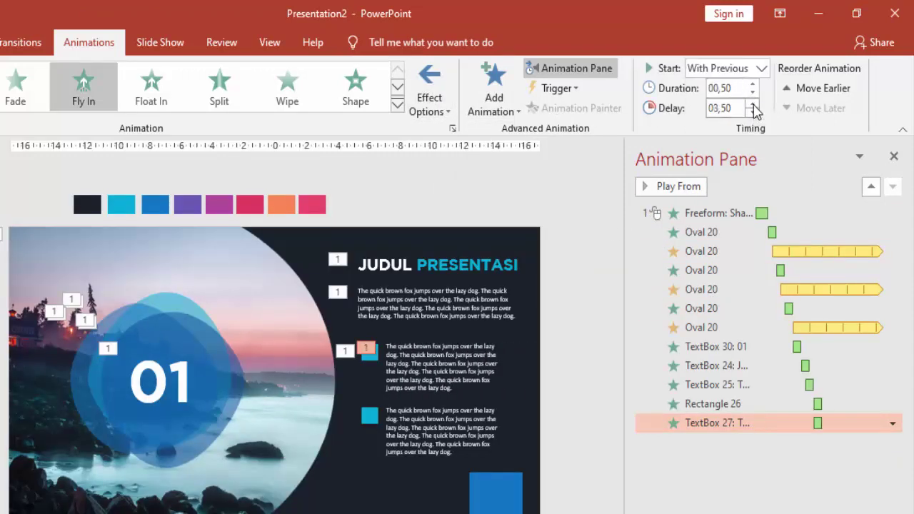
click(753, 104)
double_click(820, 429)
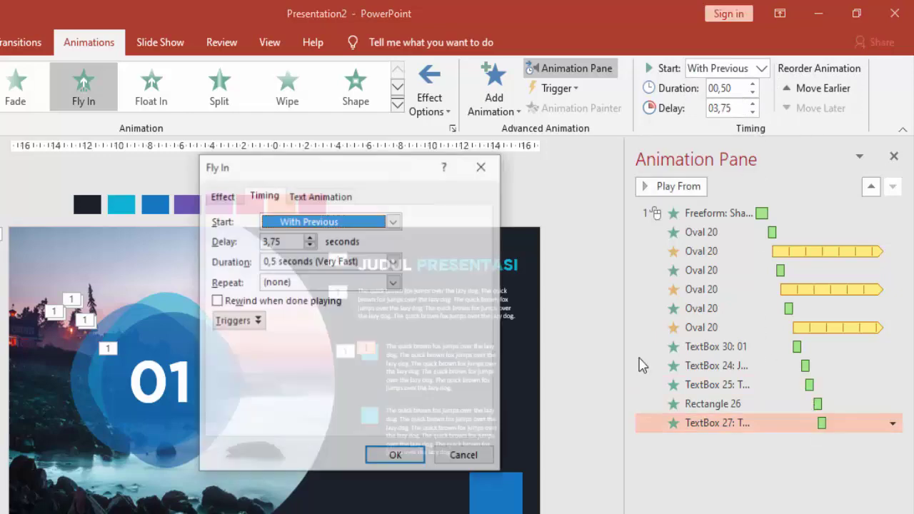
click(233, 199)
drag(306, 286, 328, 285)
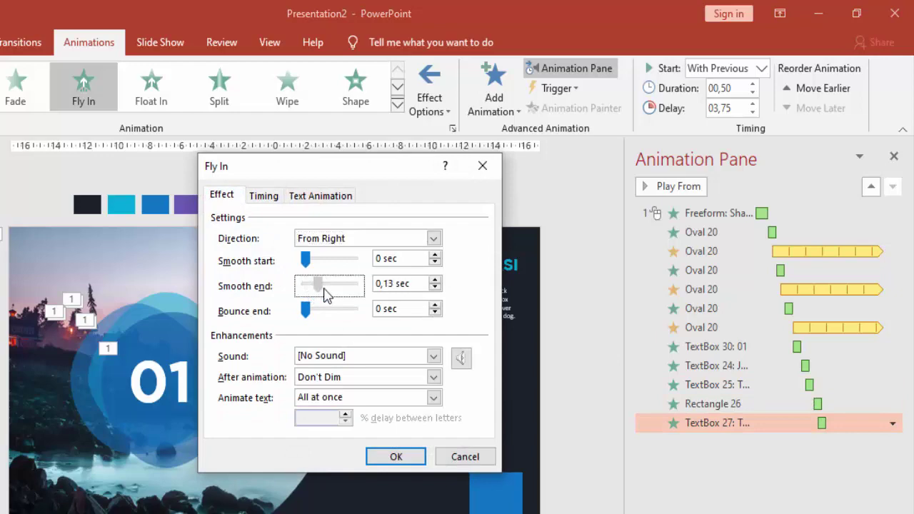
click(395, 456)
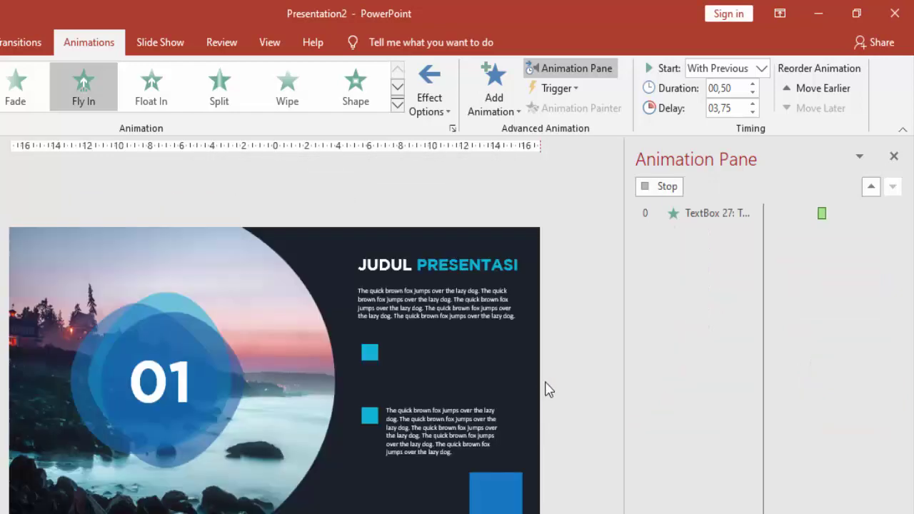
click(367, 349)
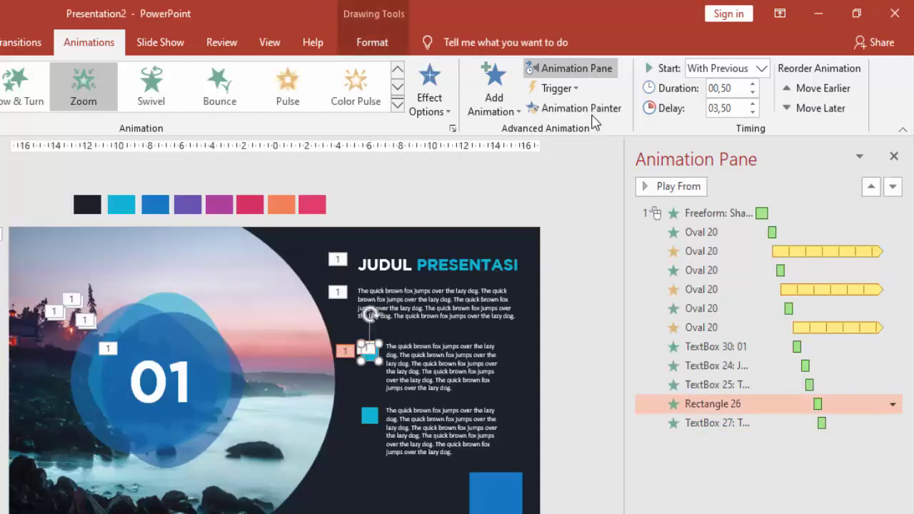
Copy the first square's Zoom and bullet text's Fly In onto the second bullet, text delayed to 04,50
click(589, 112)
click(369, 414)
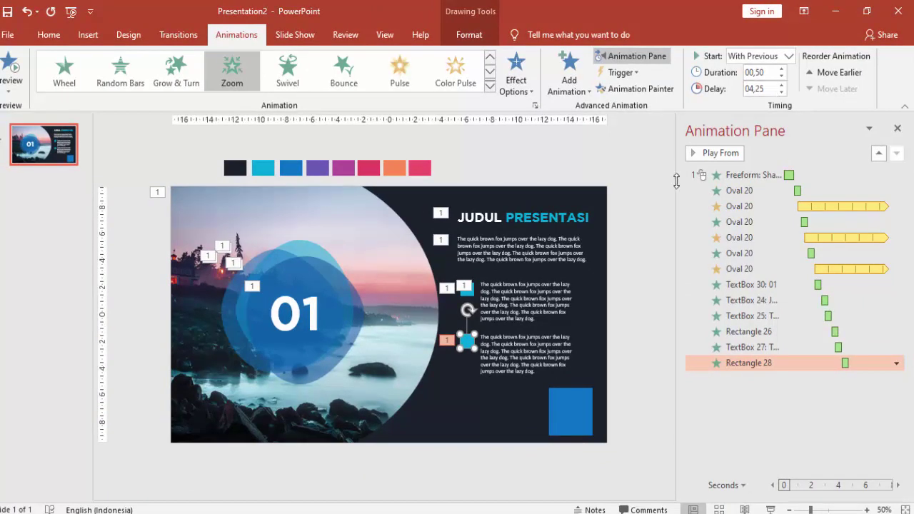
click(508, 357)
click(640, 89)
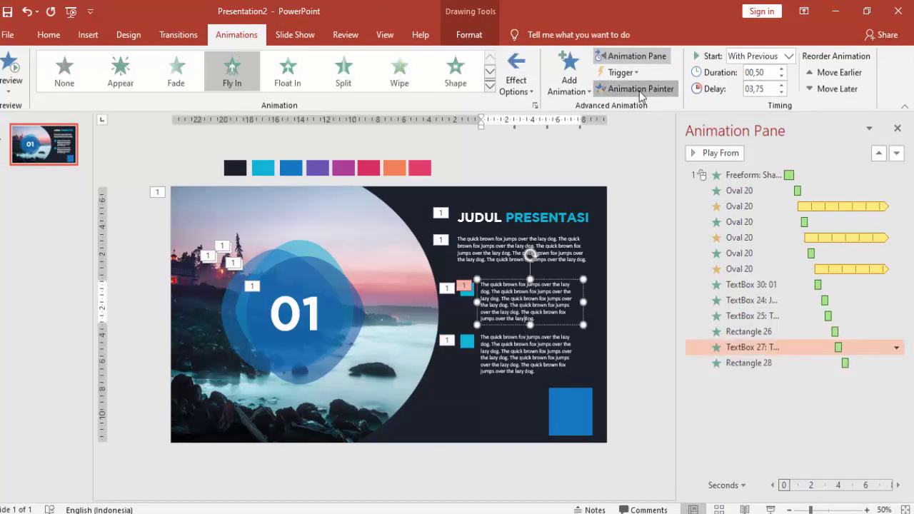
click(508, 357)
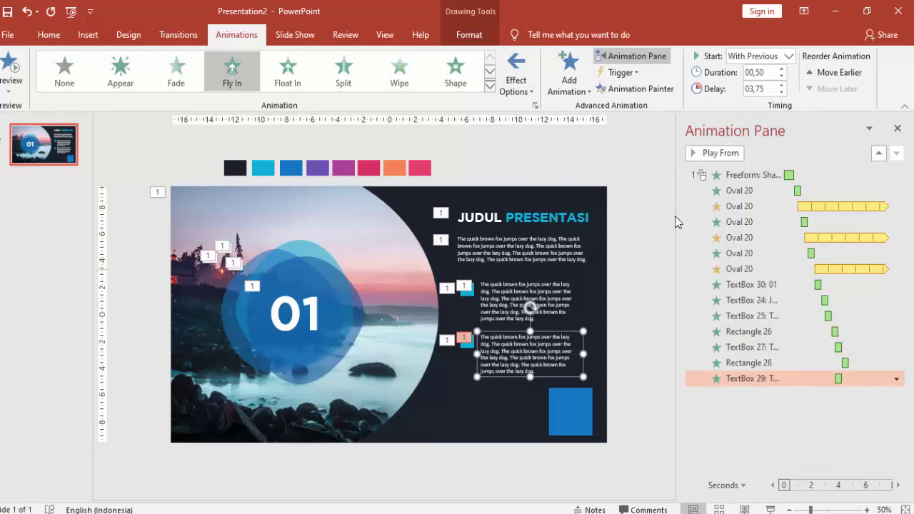
click(780, 84)
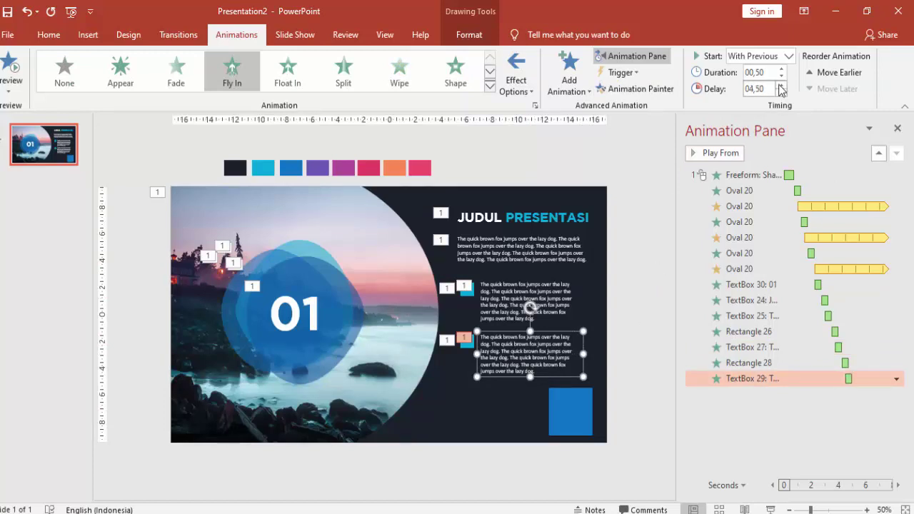
click(748, 176)
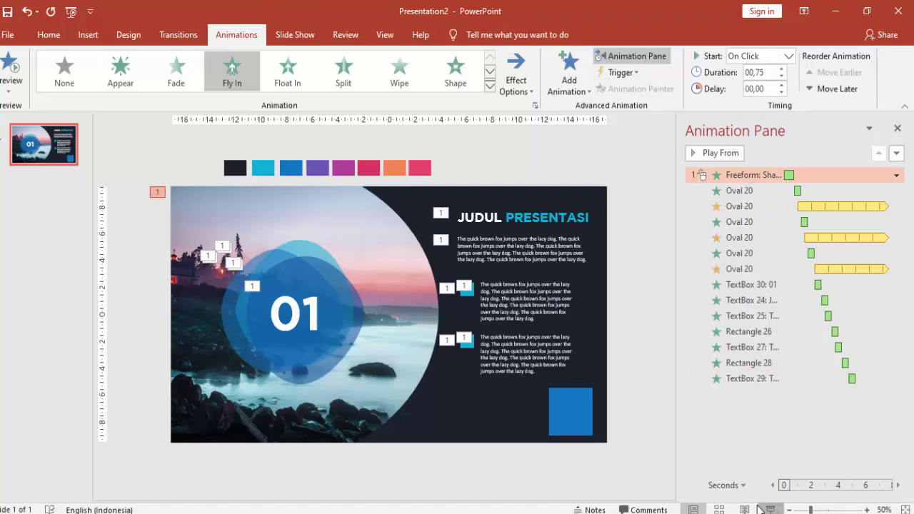
Give the bottom-right blue rectangle a Zoom entrance With Previous at 05,25, then play the slide show
click(561, 422)
click(568, 80)
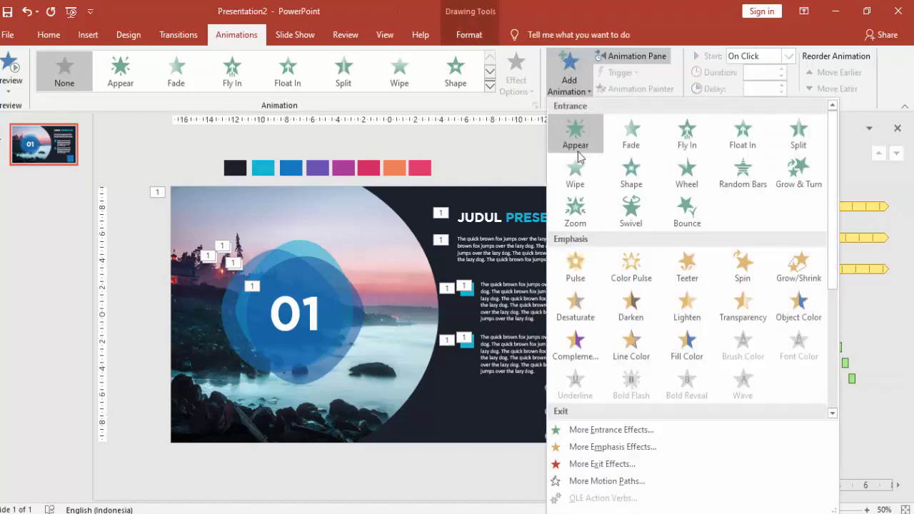
click(580, 207)
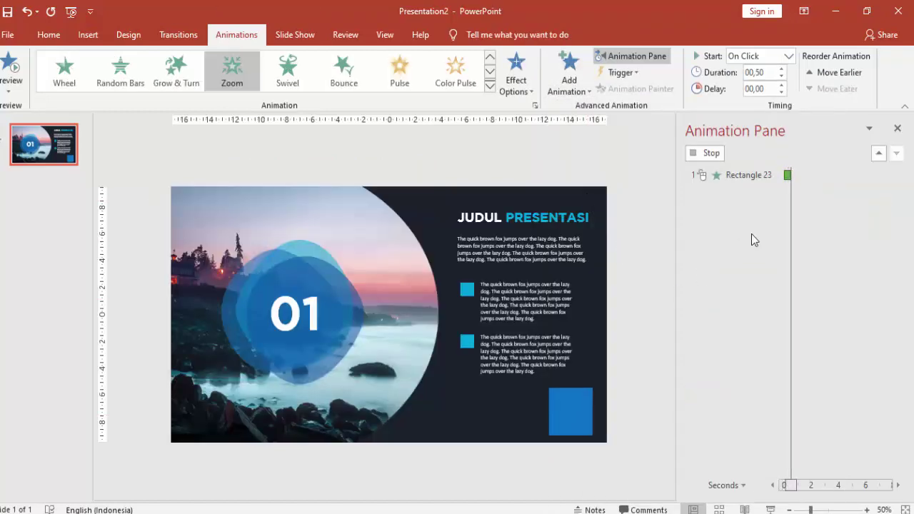
click(788, 55)
click(755, 83)
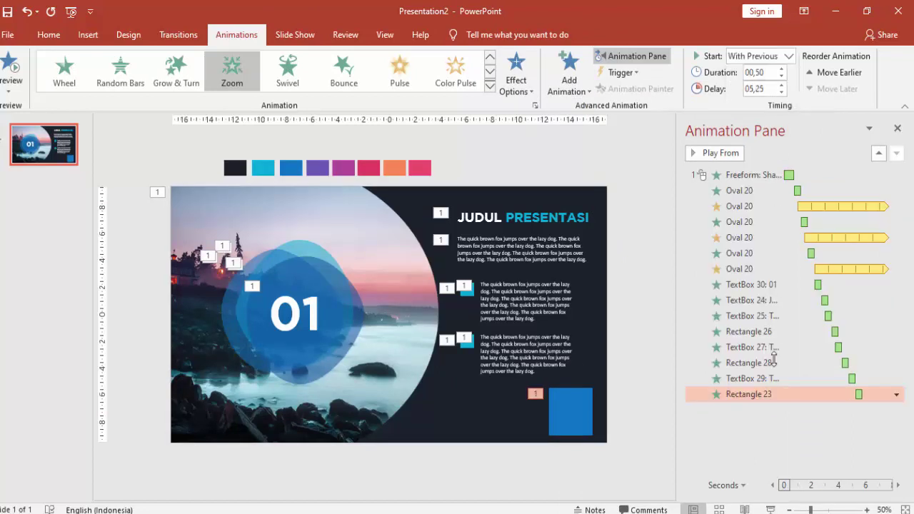
key(F5)
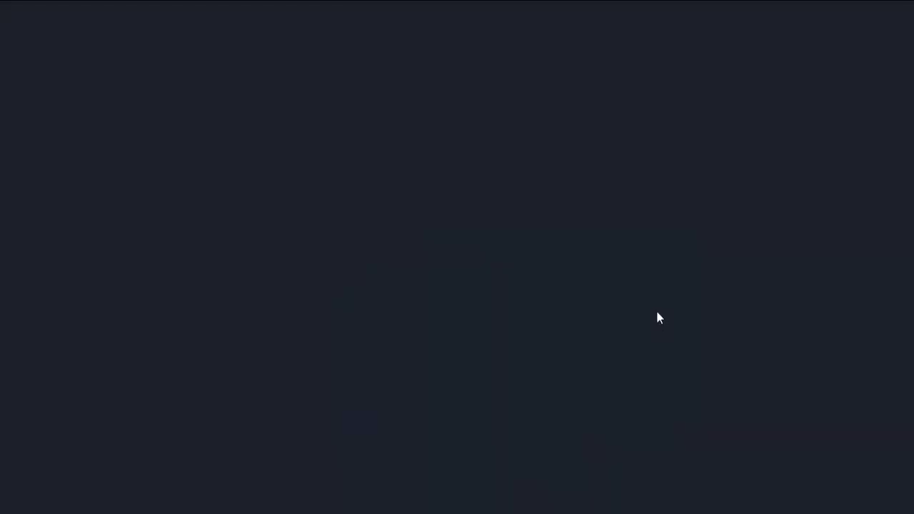
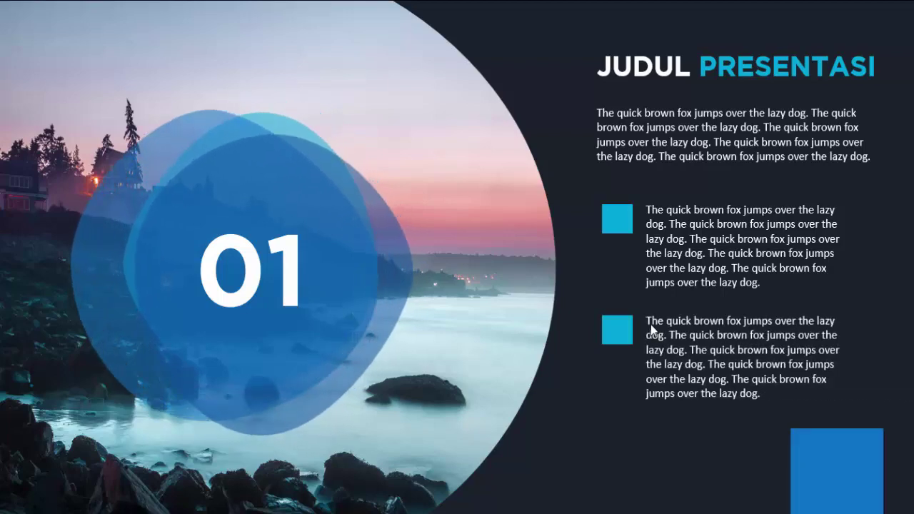
End the slide show preview, clear the selection on slide 01 and close the Animation Pane
key(Escape)
click(625, 225)
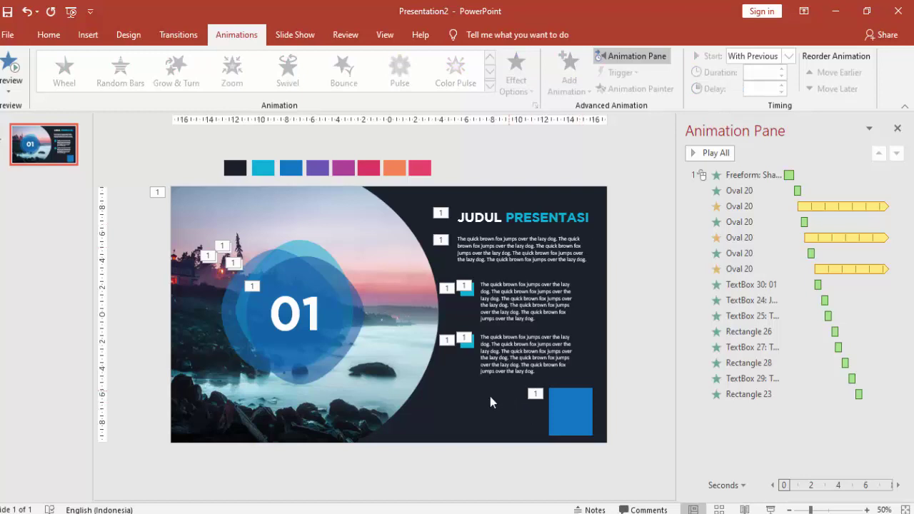
click(387, 292)
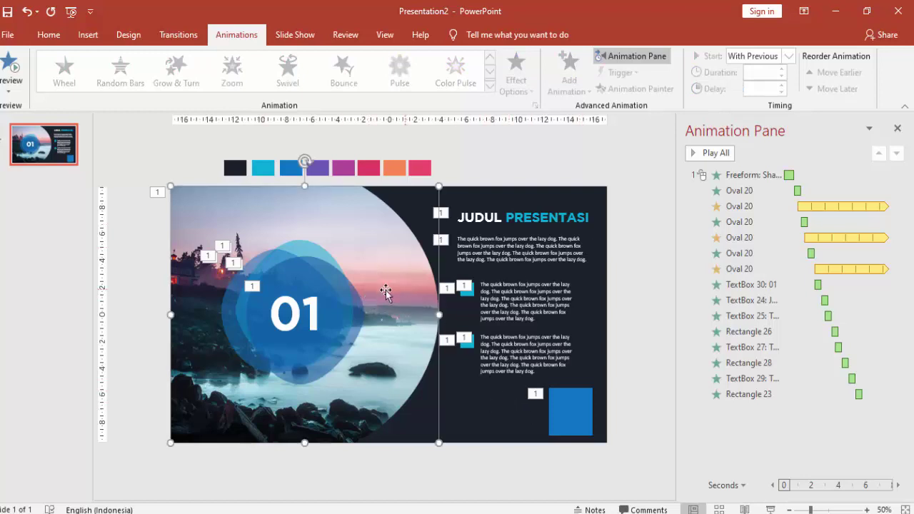
click(326, 291)
click(562, 154)
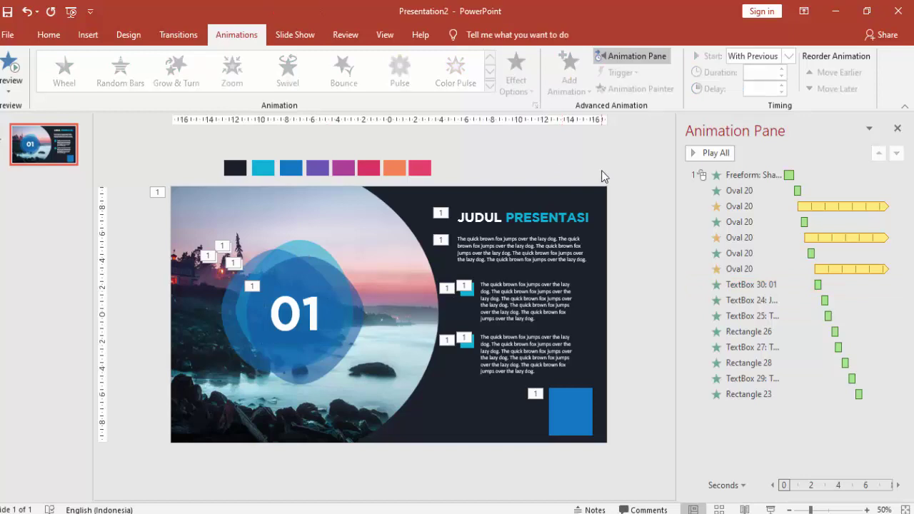
click(897, 127)
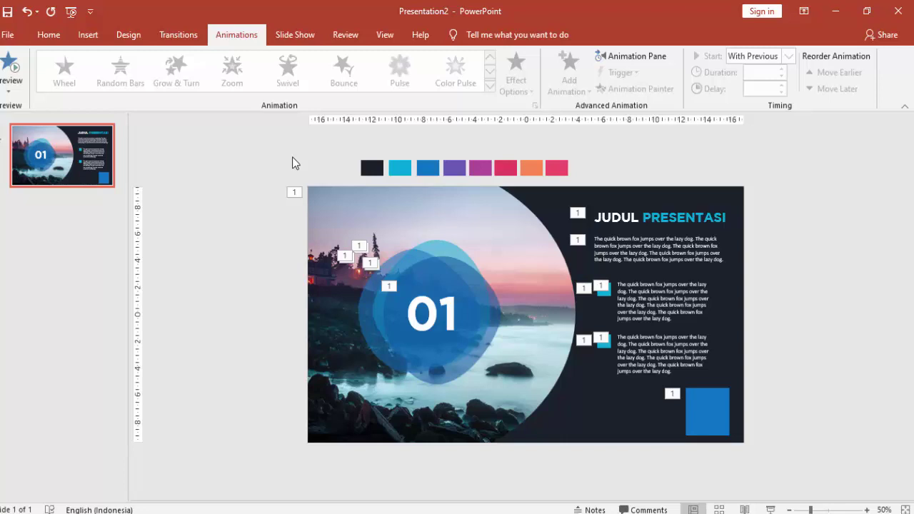
Duplicate slide 01 as slide 2 and open Format Picture for its photo
right_click(95, 170)
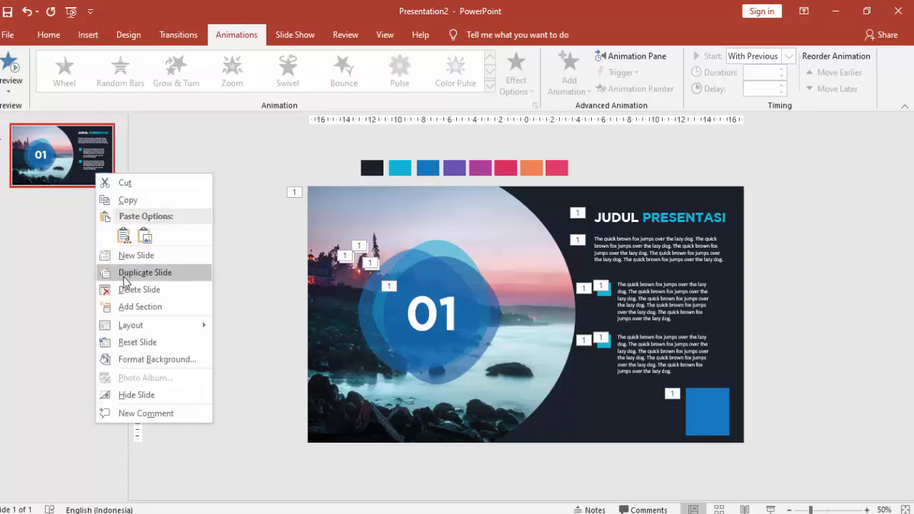
click(139, 267)
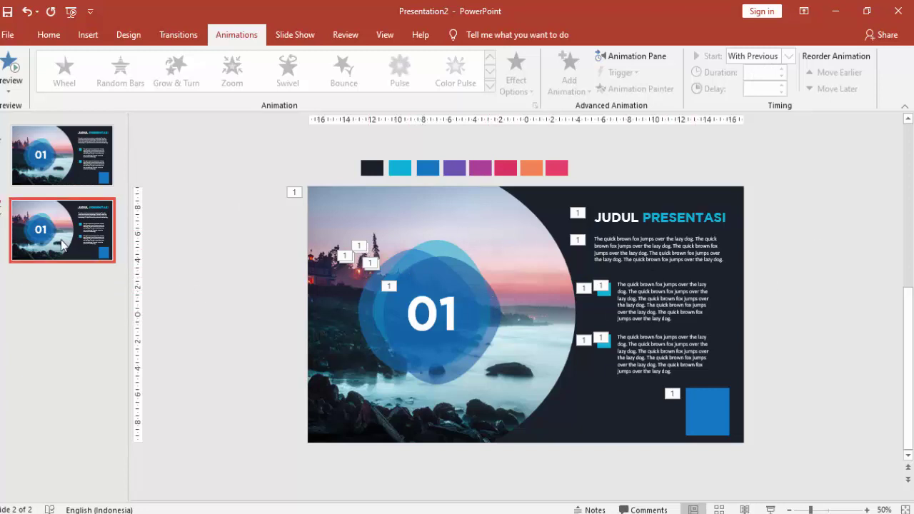
click(475, 230)
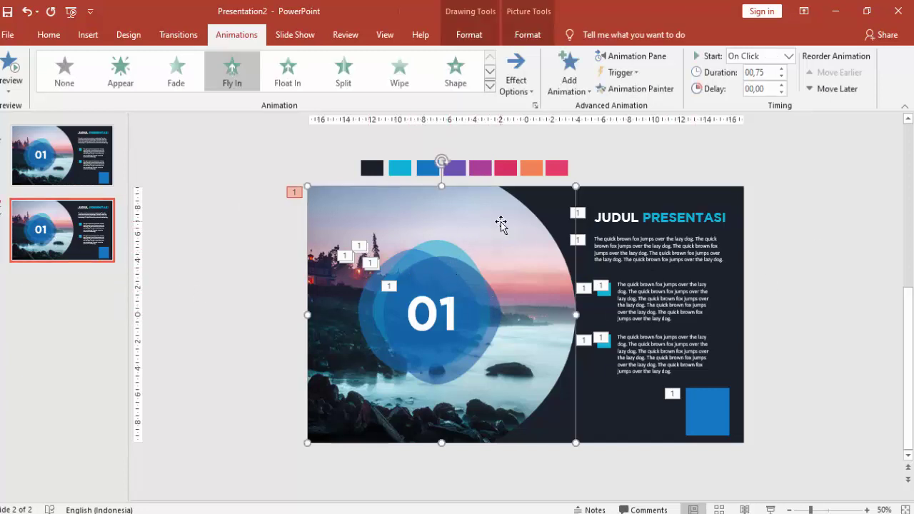
right_click(500, 223)
click(554, 481)
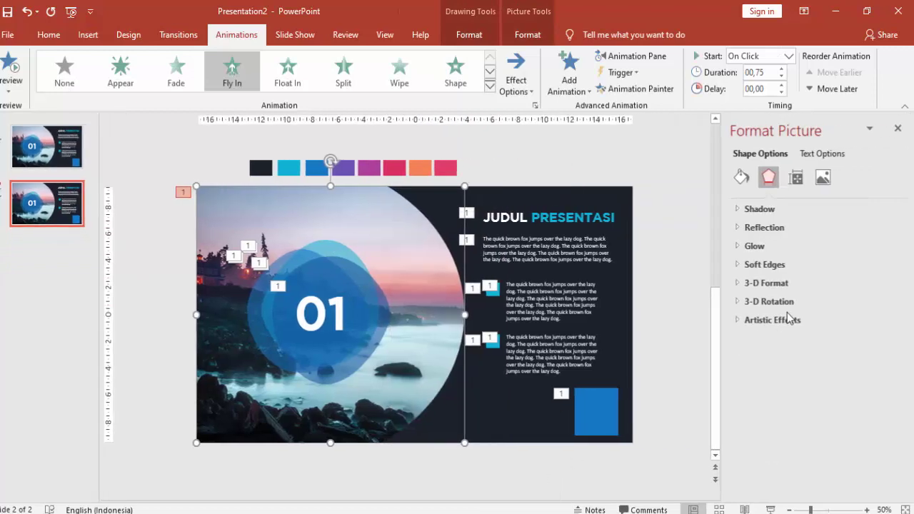
Replace slide 2's photo fill with the animal-aquatic-corals image from file
click(788, 344)
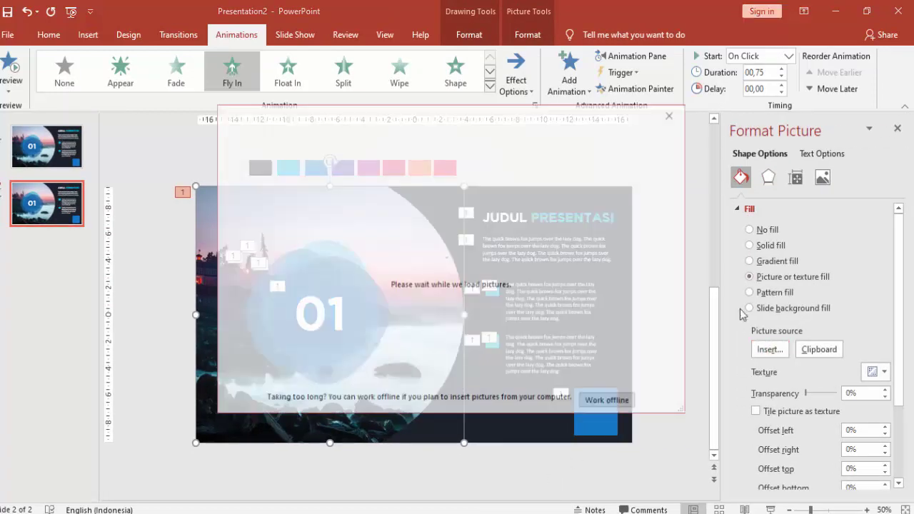
click(359, 200)
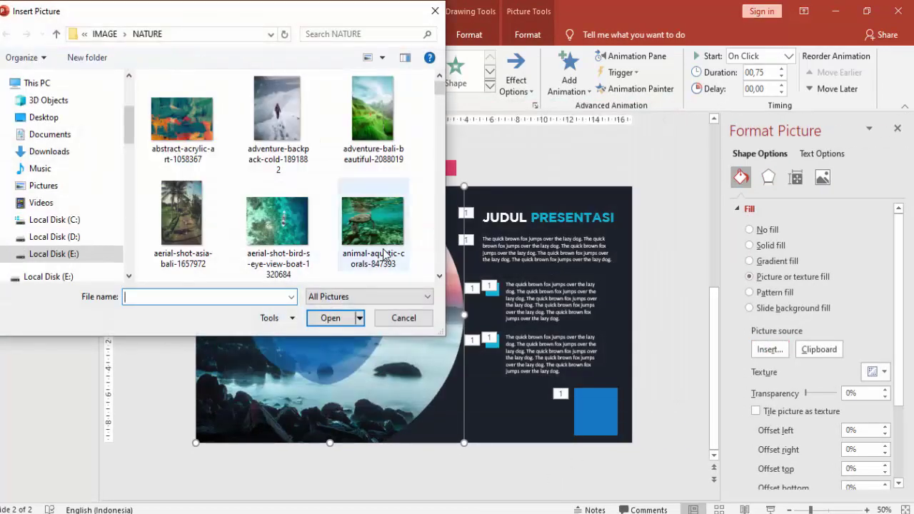
click(370, 236)
click(317, 317)
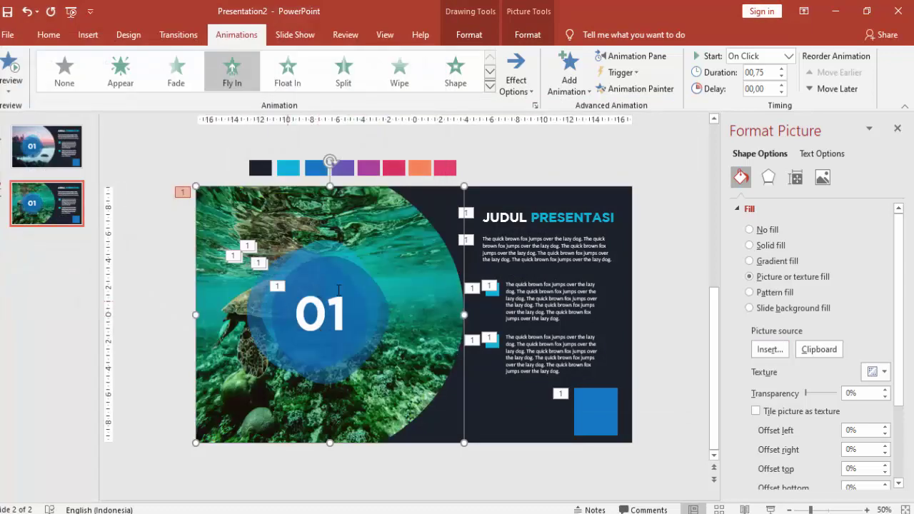
click(275, 264)
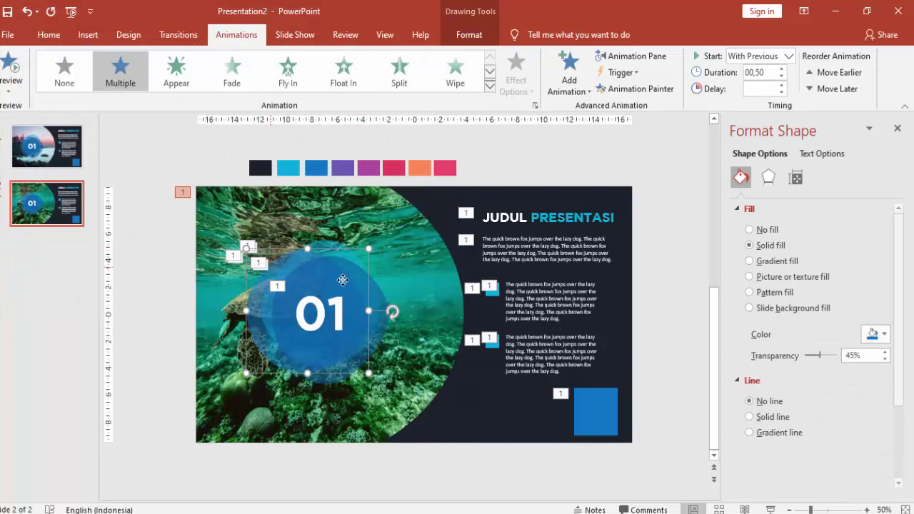
Recolor two overlapping blobs purple and magenta with the eyedropper and make them semi-transparent
click(879, 334)
click(814, 500)
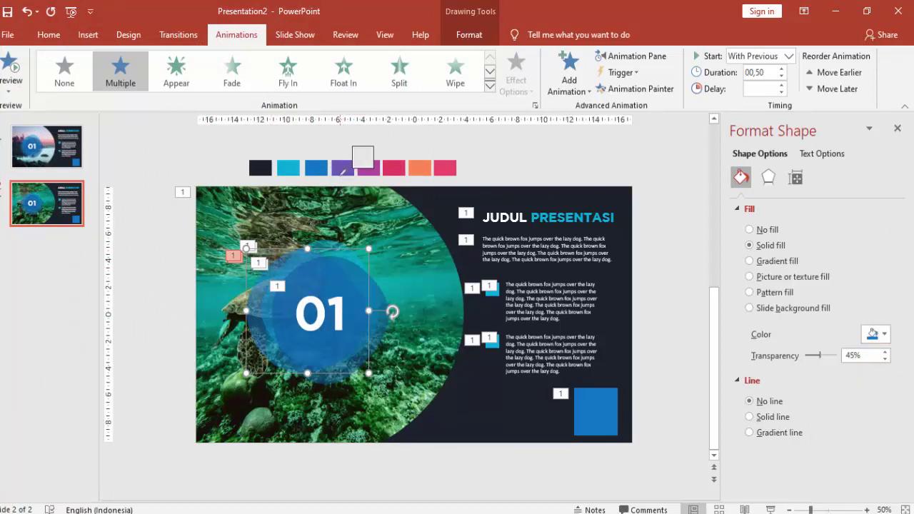
click(342, 171)
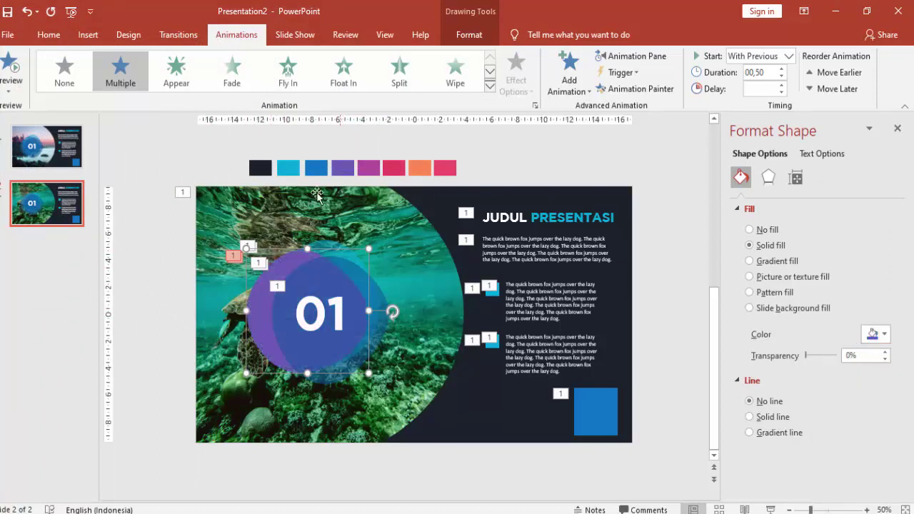
click(338, 245)
click(880, 334)
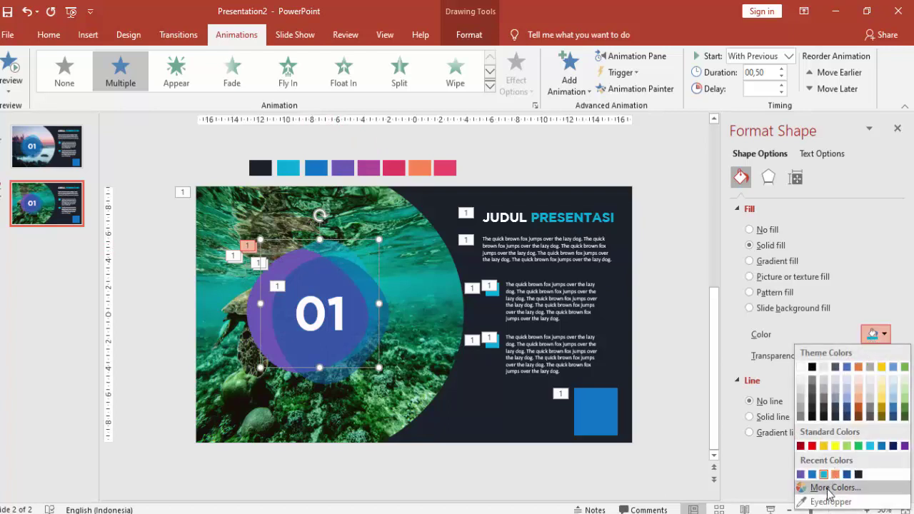
click(827, 501)
click(369, 169)
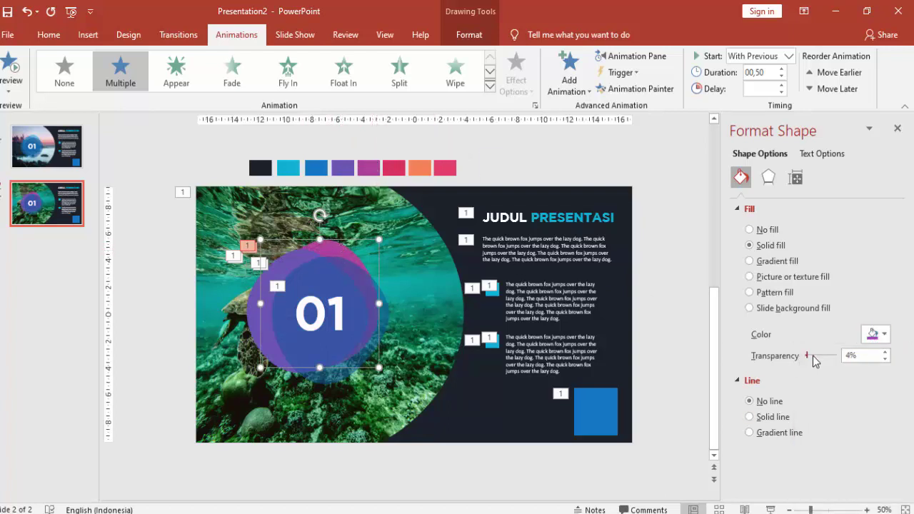
drag(812, 356, 818, 356)
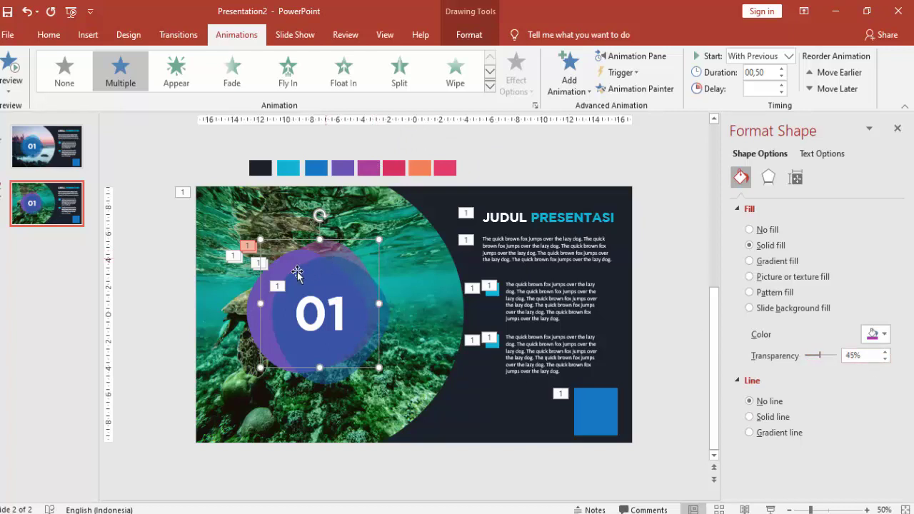
click(287, 270)
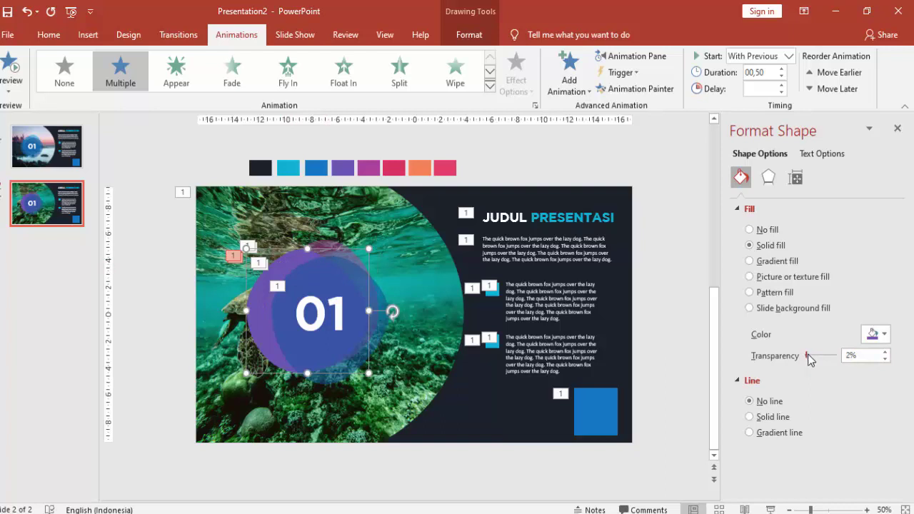
drag(809, 359, 820, 362)
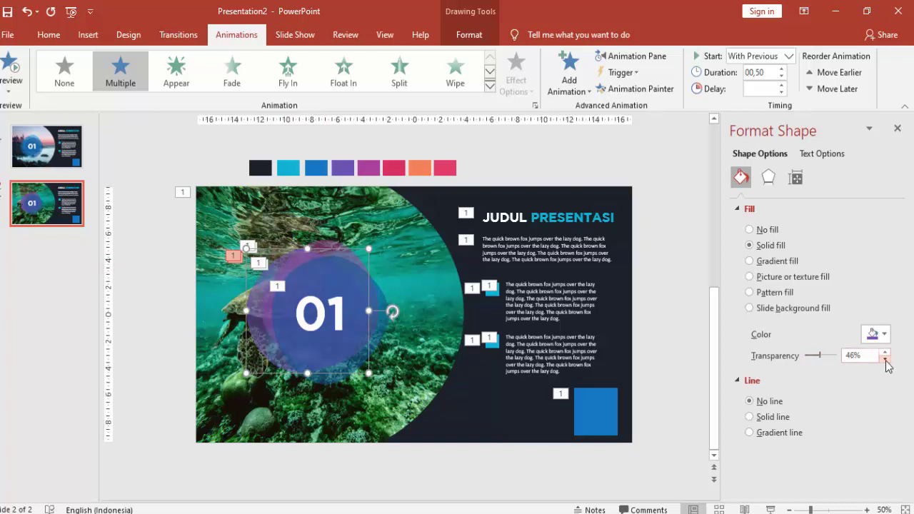
Recolor the remaining blue blob with the pink swatch and make it semi-transparent
click(378, 297)
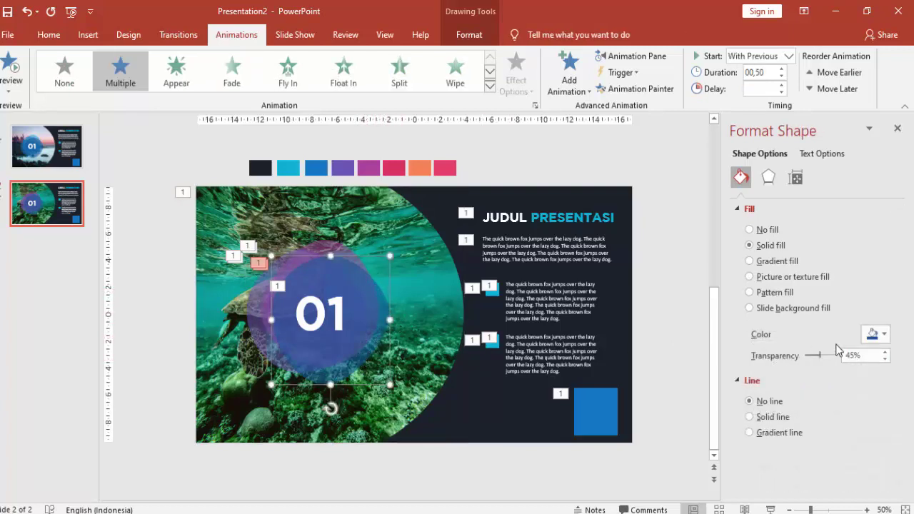
click(874, 334)
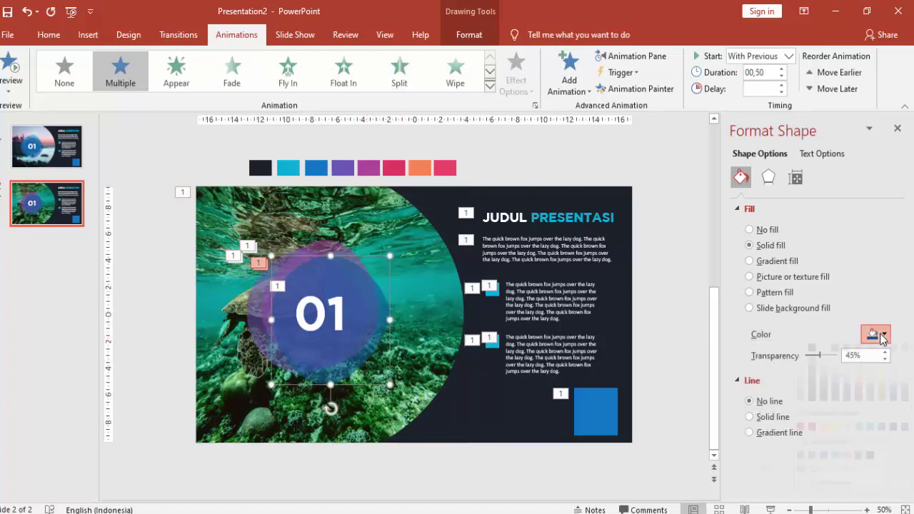
click(820, 501)
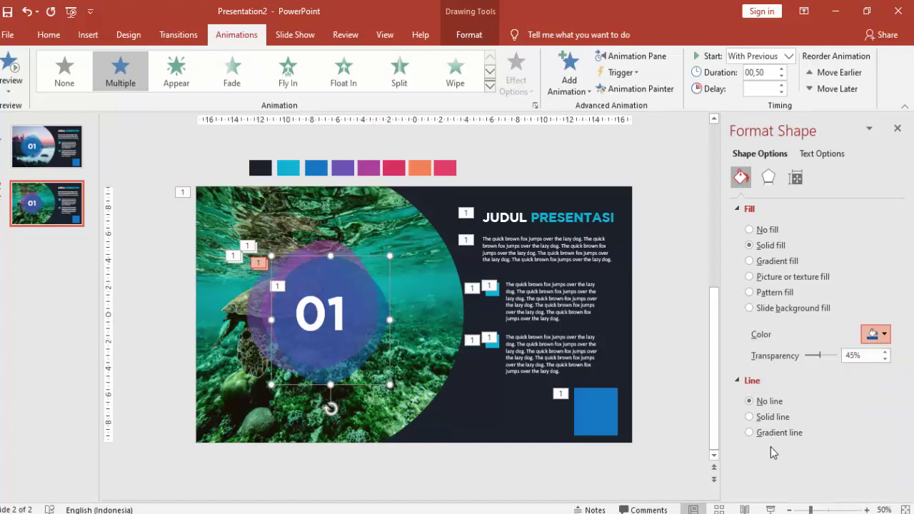
click(394, 171)
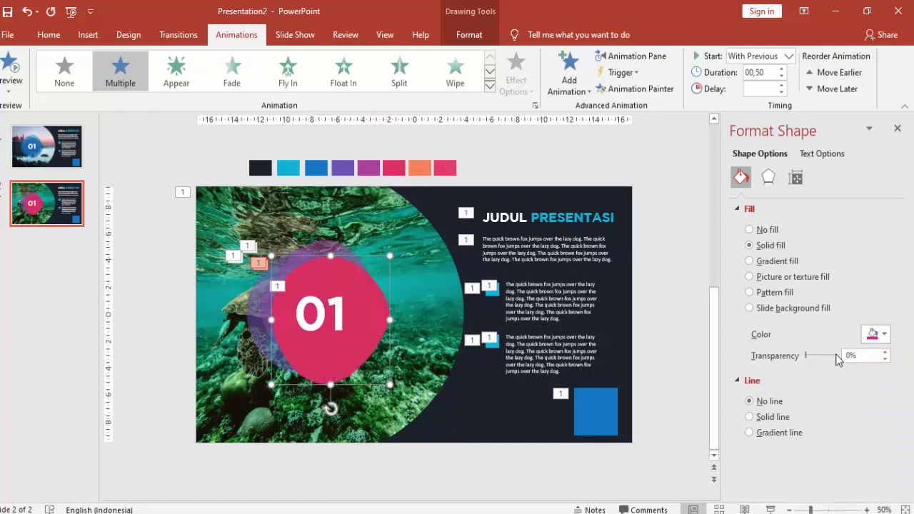
drag(807, 352, 815, 355)
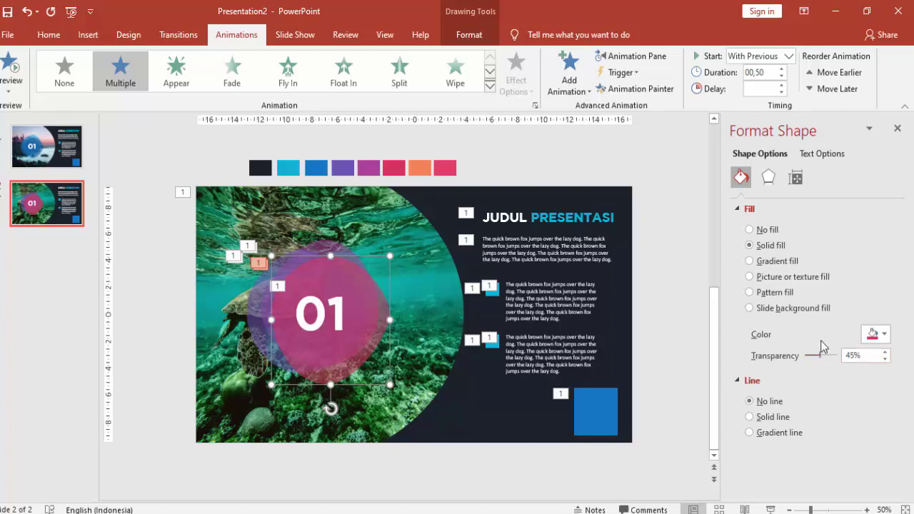
click(640, 176)
Change slide 2's number from 01 to 02
click(342, 295)
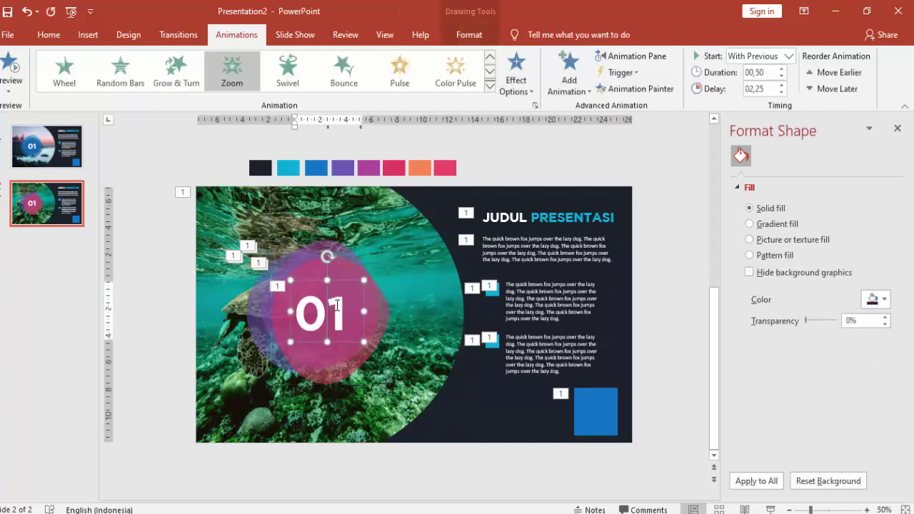
click(343, 298)
key(BackSpace)
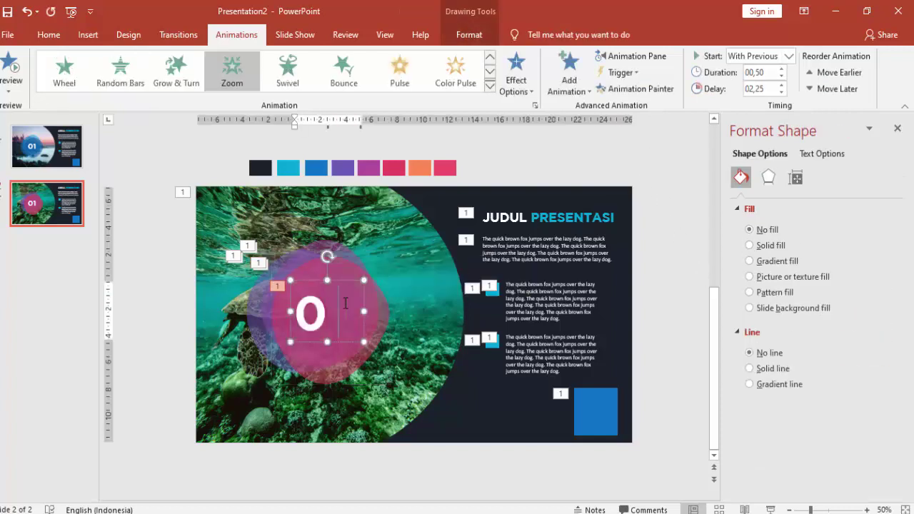
text(2)
click(151, 229)
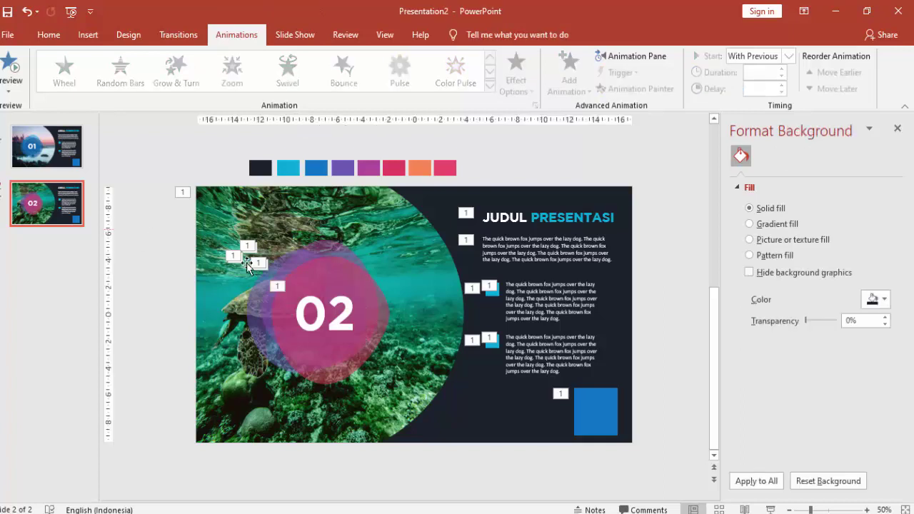
click(595, 412)
Fill the large square and both small paragraph squares with the pink Recent Colors swatch
click(884, 334)
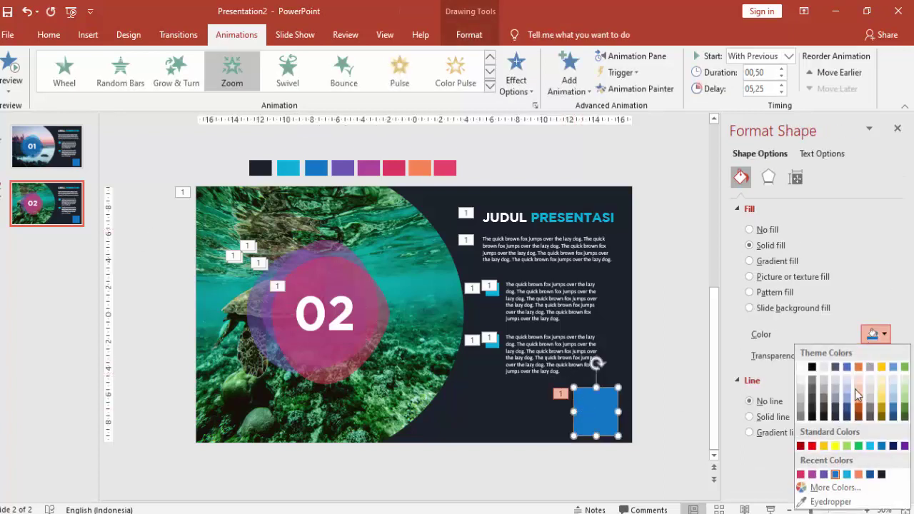
click(800, 474)
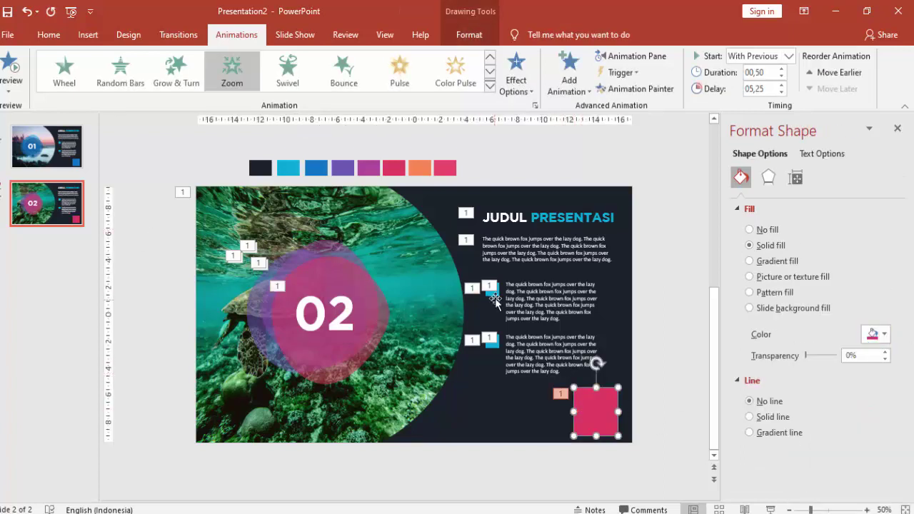
click(494, 296)
click(869, 338)
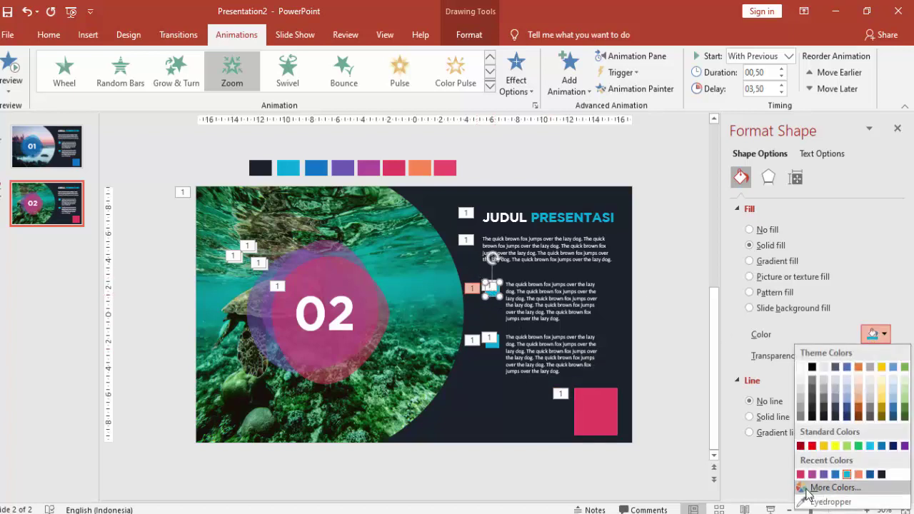
click(800, 474)
click(492, 340)
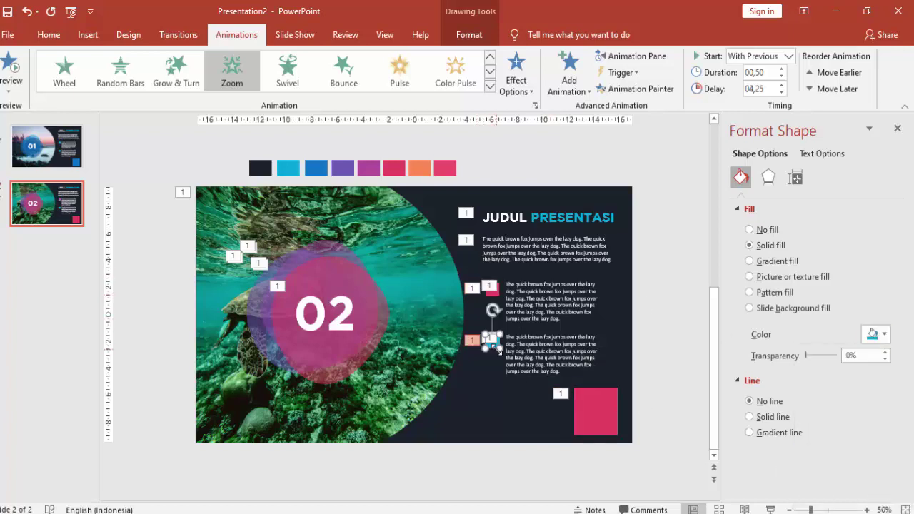
click(873, 338)
click(800, 474)
click(681, 292)
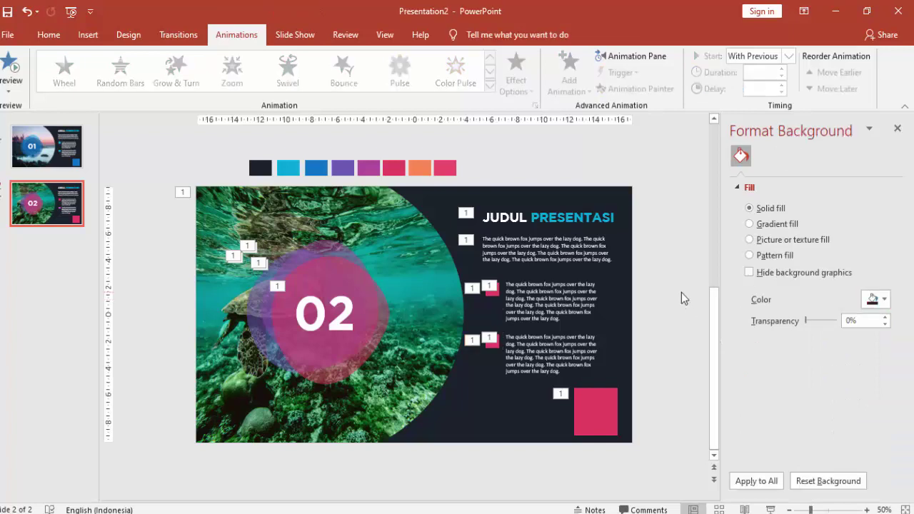
click(48, 34)
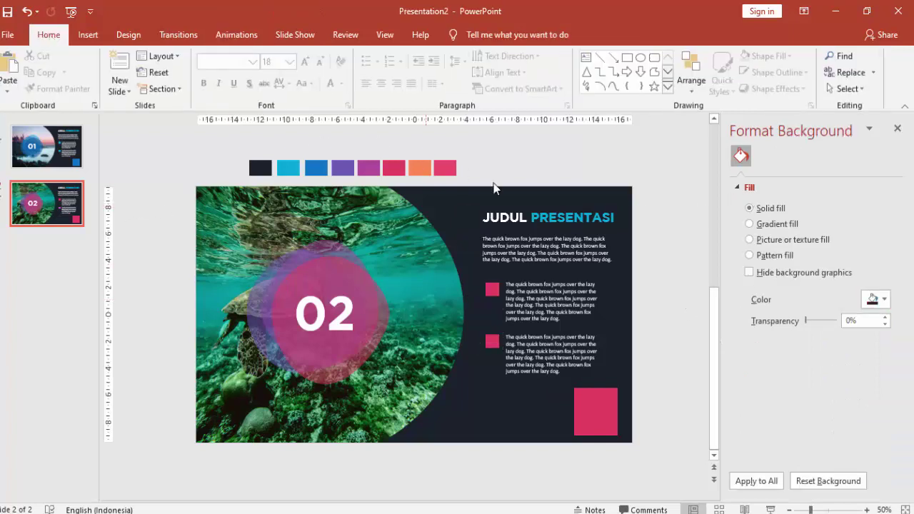
Duplicate slide 2 as slide 3 and edit its number from 02 to 03
right_click(68, 210)
click(106, 307)
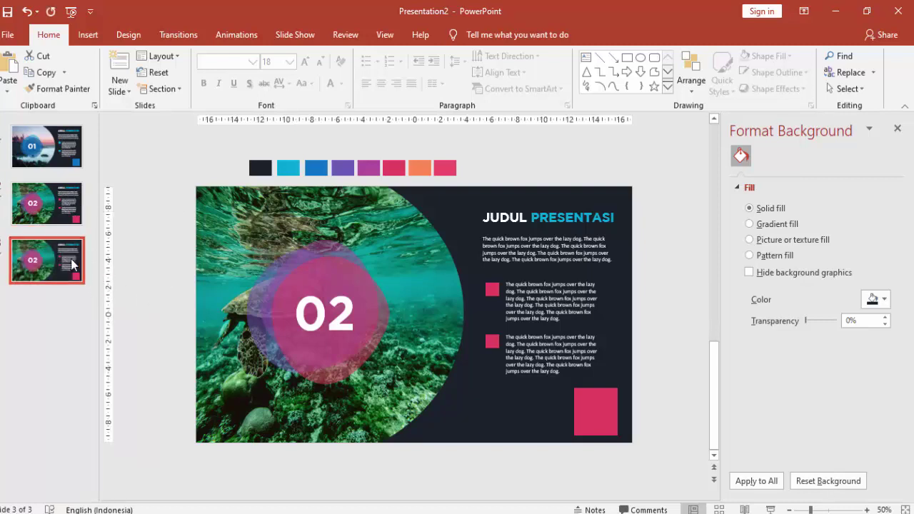
click(325, 311)
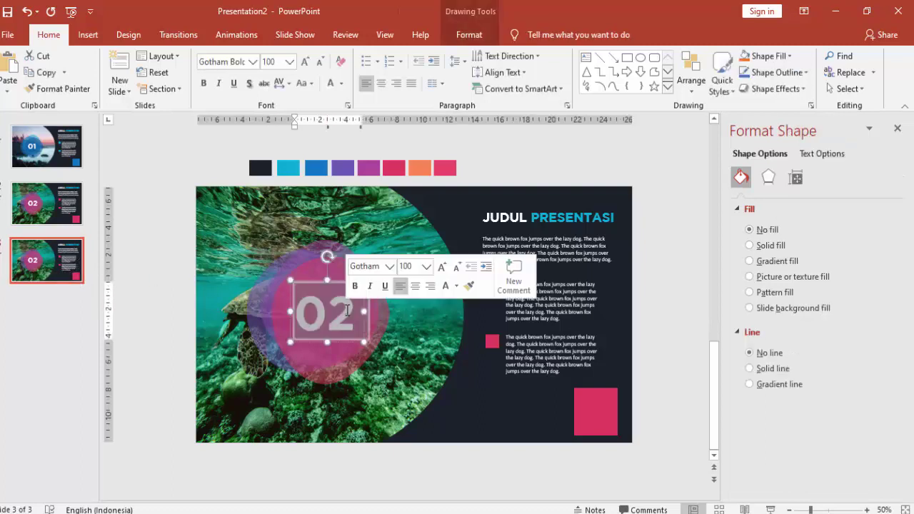
key(BackSpace)
text(3)
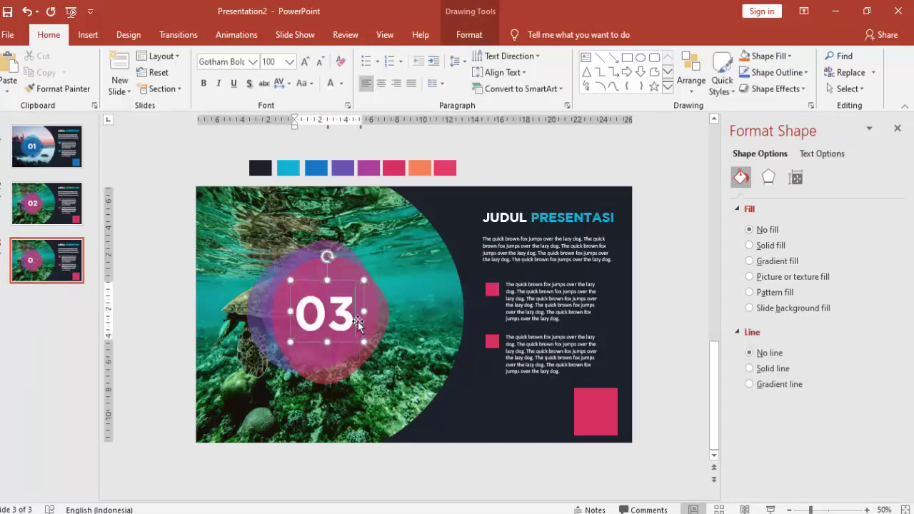
click(277, 284)
Give the front blob a solid pink fill sampled from the slide at 45% transparency
click(748, 244)
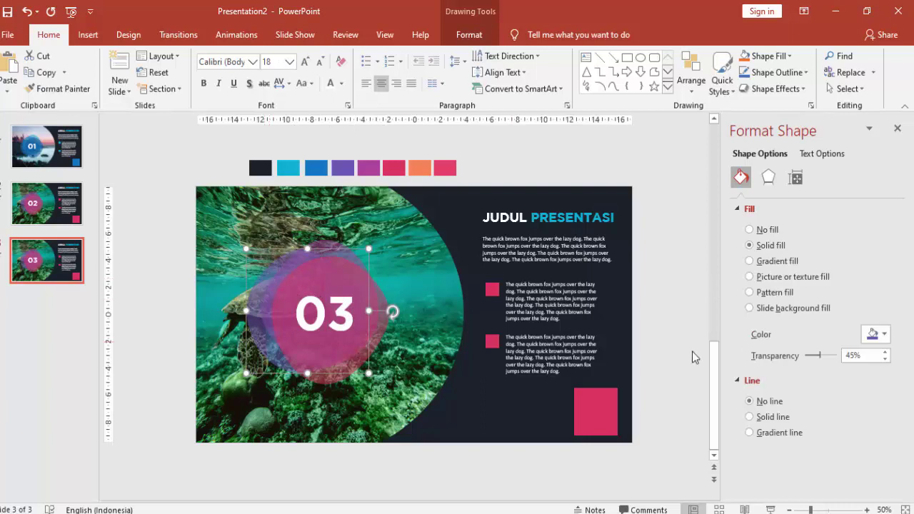
click(882, 334)
click(830, 501)
click(400, 163)
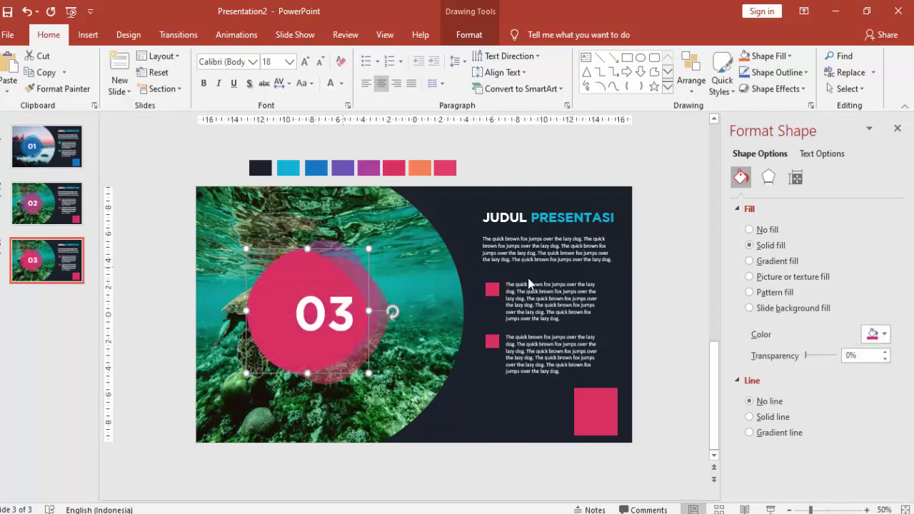
drag(806, 356, 820, 359)
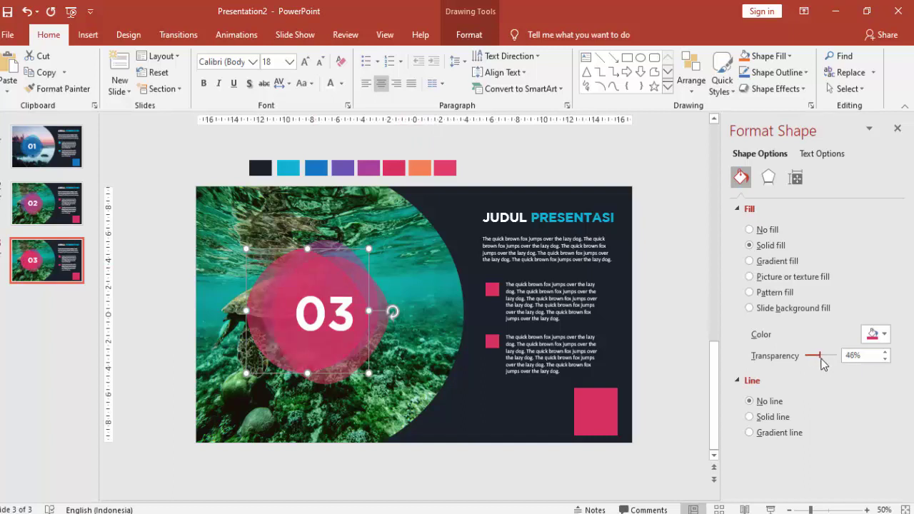
click(885, 359)
Recolor the second blob with a sampled orange at 45% transparency
click(332, 246)
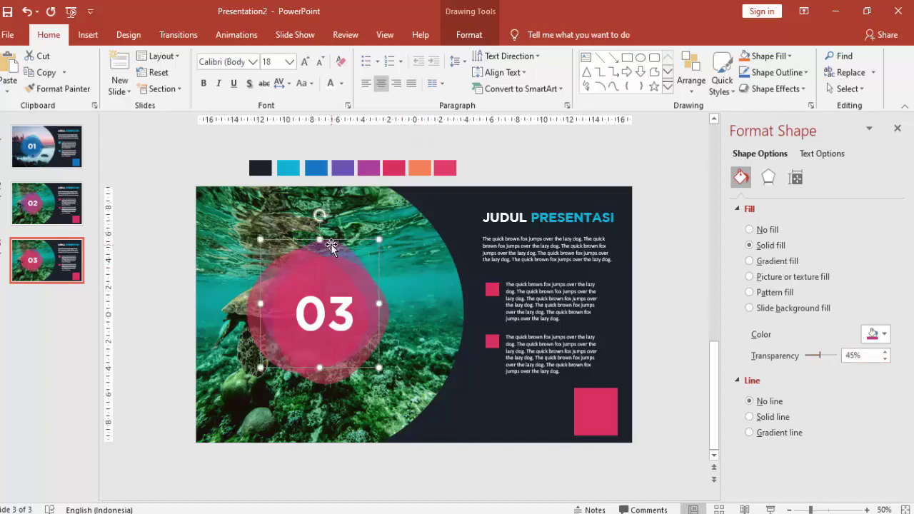
click(870, 339)
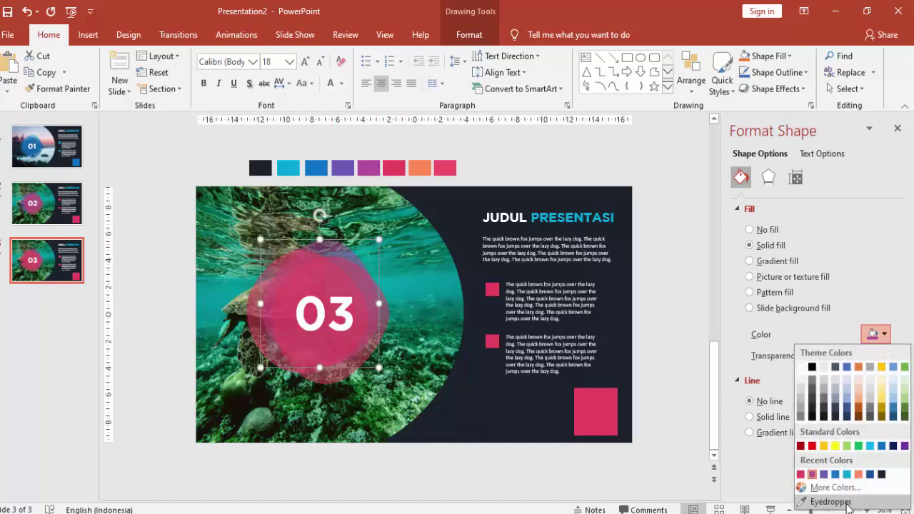
click(828, 497)
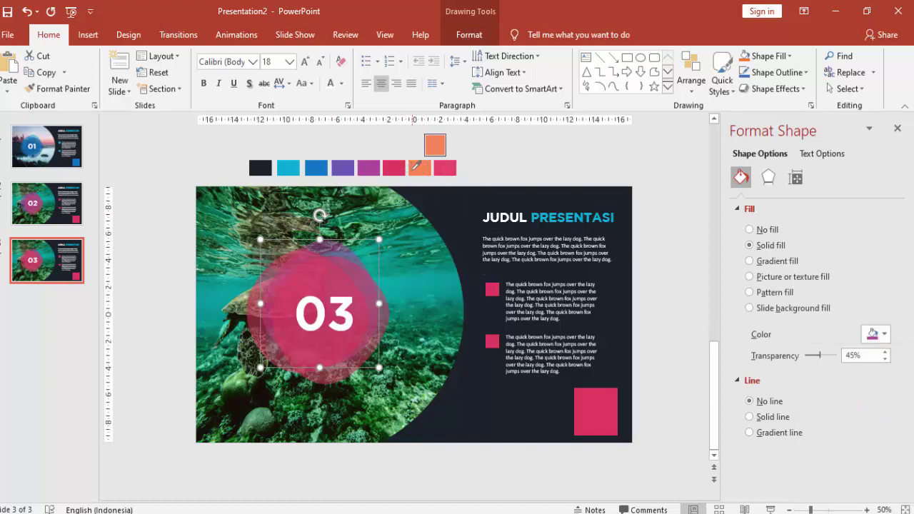
click(418, 169)
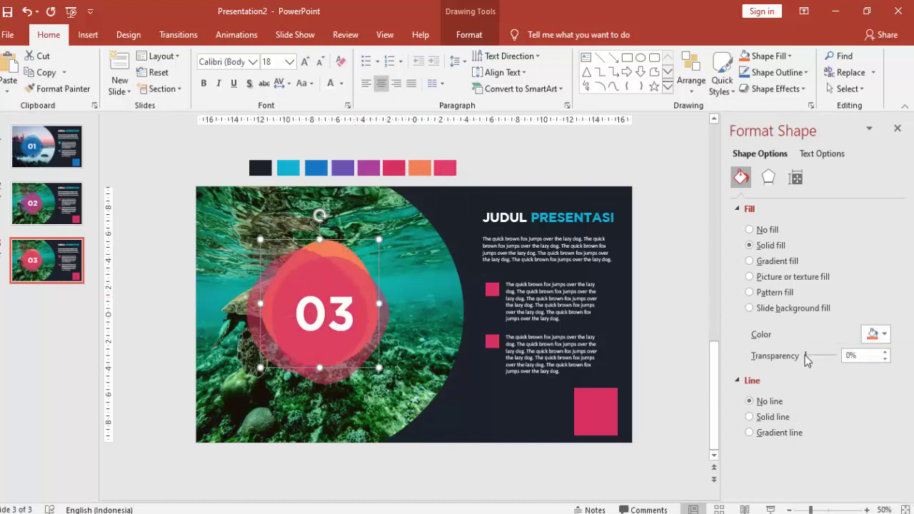
drag(805, 357, 817, 363)
click(882, 353)
click(883, 353)
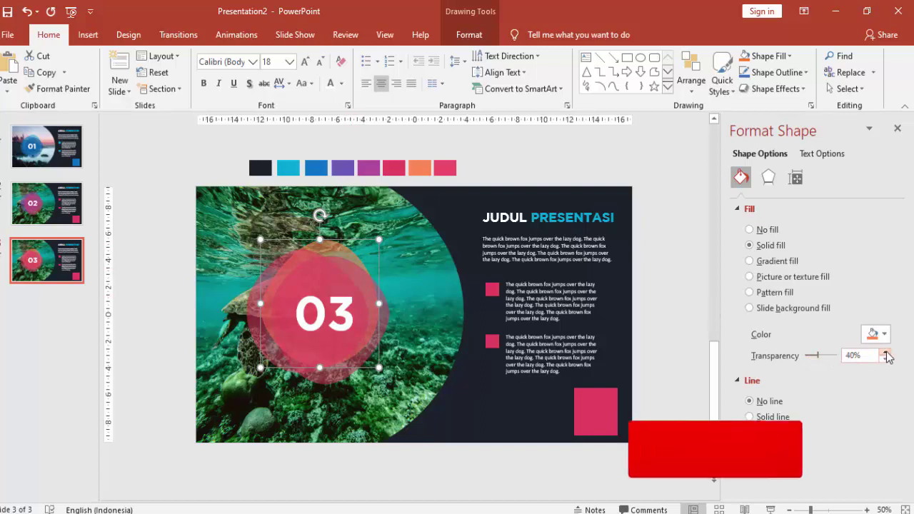
click(885, 353)
click(885, 353)
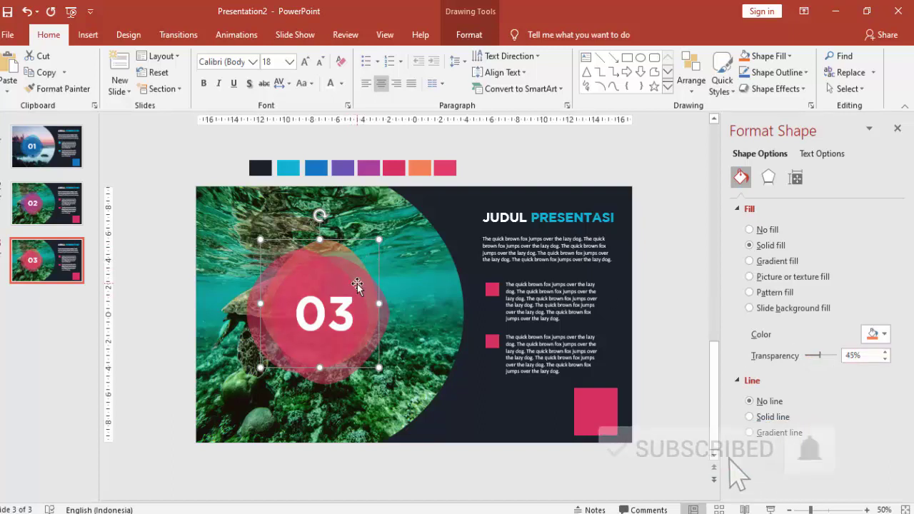
Fill the third, rotated blob with a deeper custom orange and make it semi-transparent
click(377, 306)
click(386, 308)
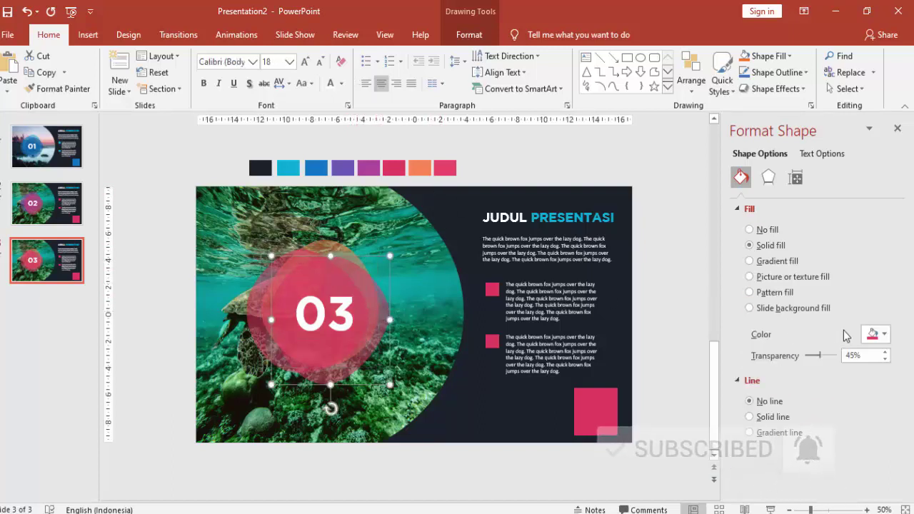
click(880, 334)
click(828, 501)
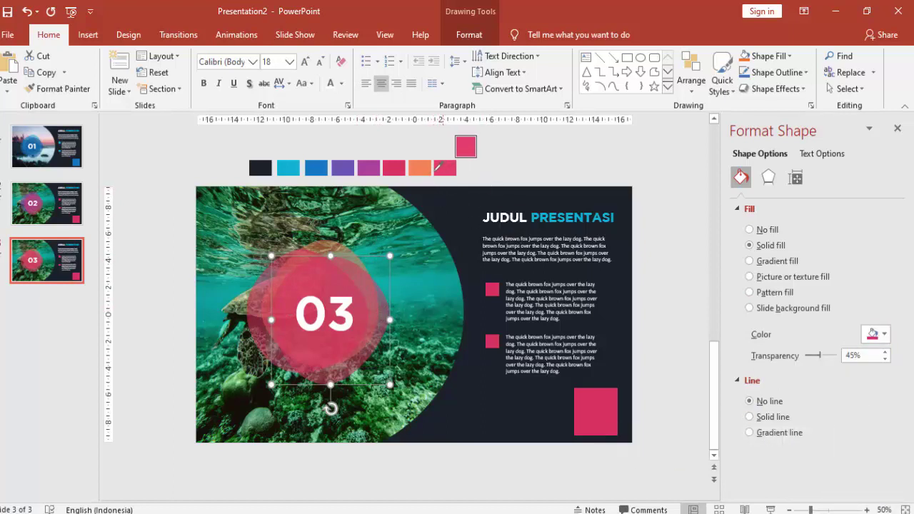
click(425, 168)
click(878, 334)
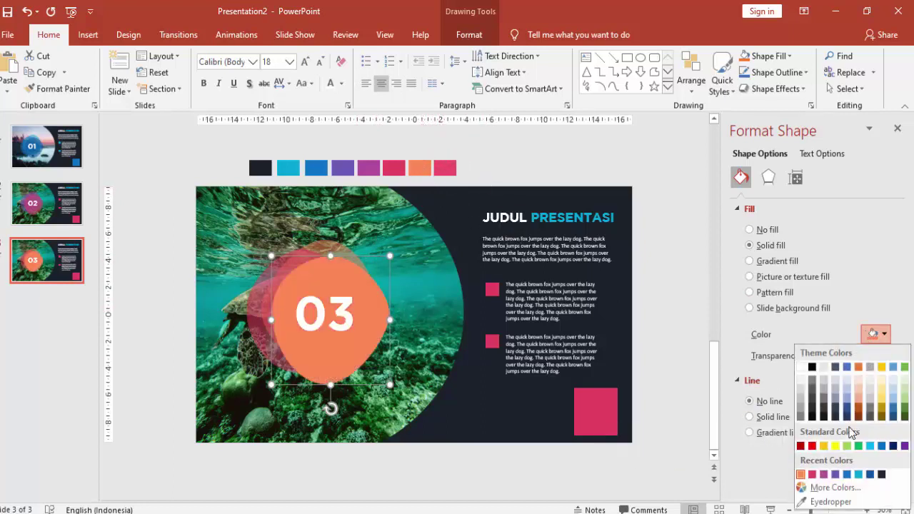
click(831, 487)
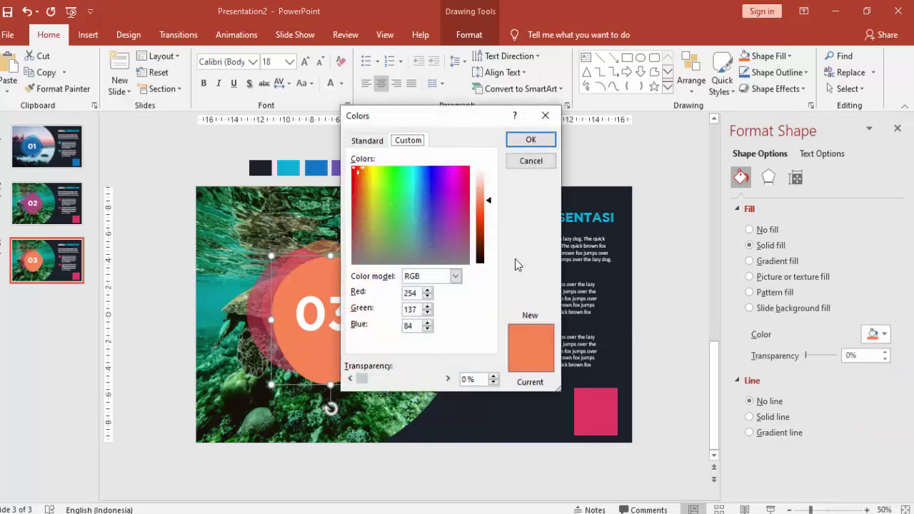
drag(488, 199, 489, 216)
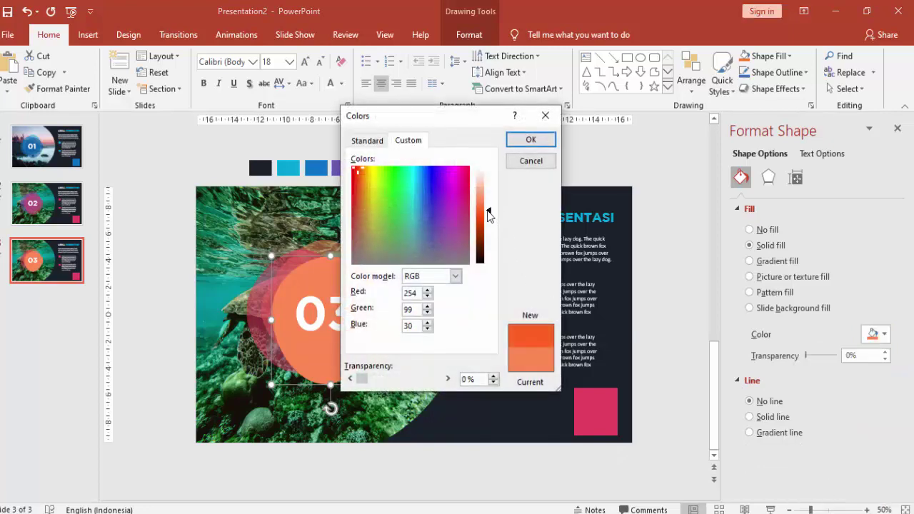
click(530, 139)
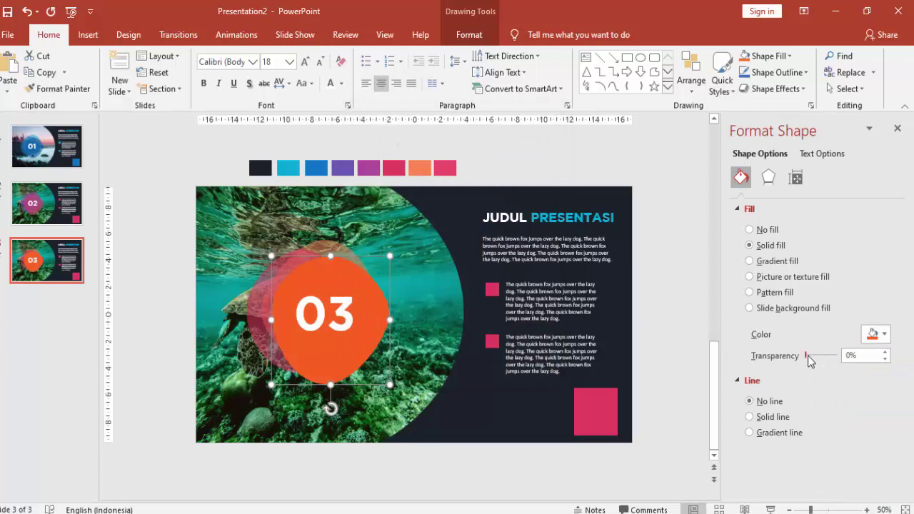
drag(808, 355, 818, 357)
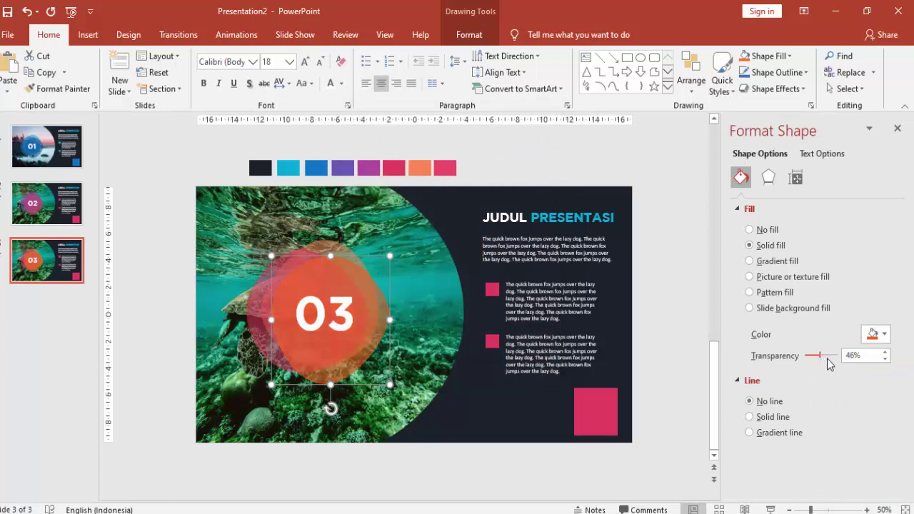
click(416, 285)
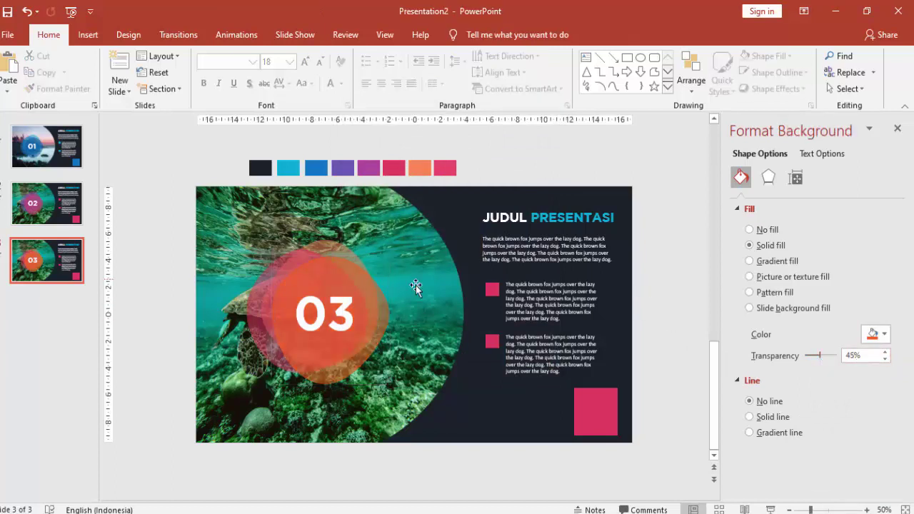
Duplicate slide 3 as slide 4 and edit its number from 03 to 04
right_click(61, 251)
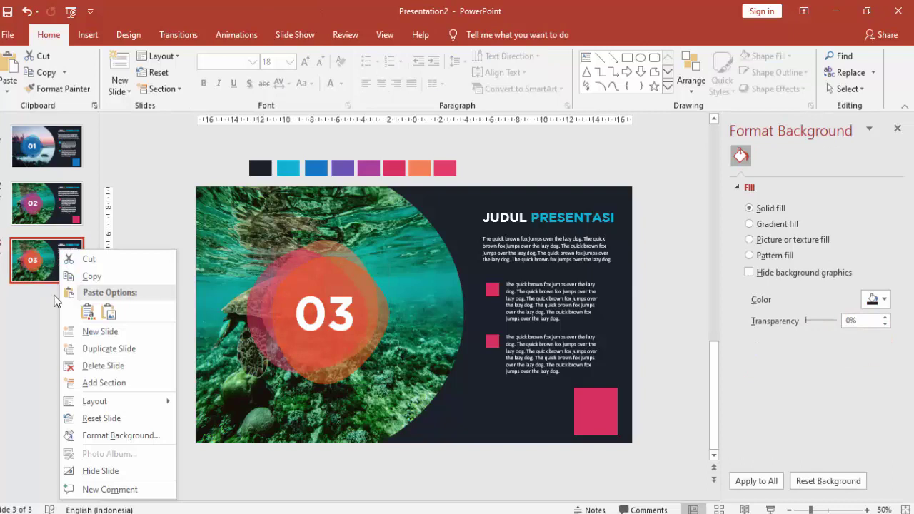
click(85, 348)
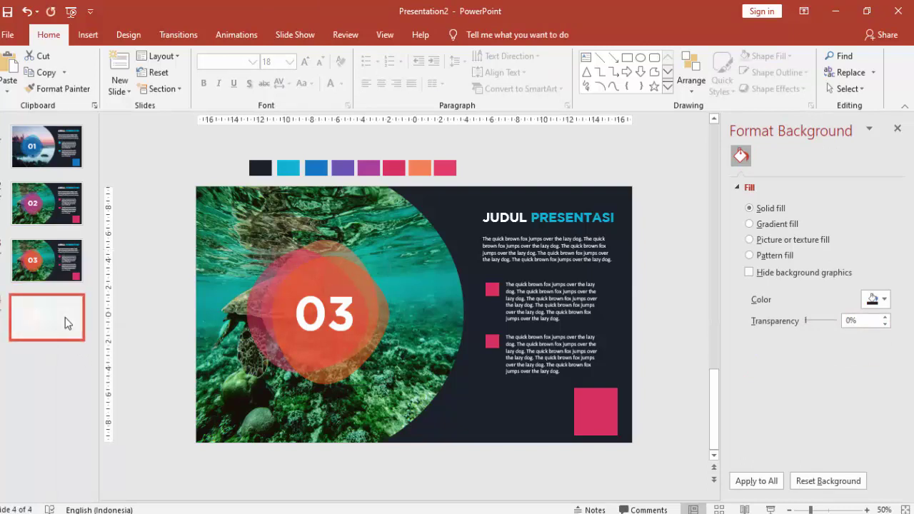
click(370, 309)
key(BackSpace)
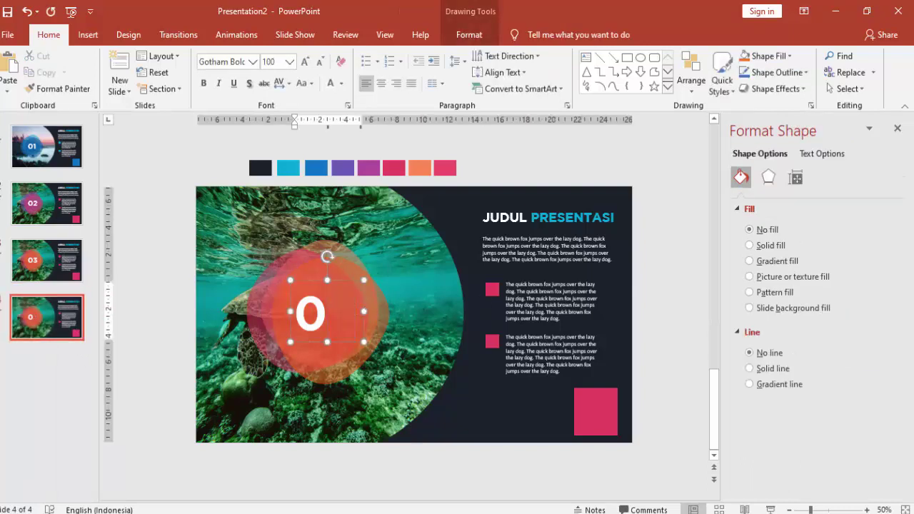
text(4)
click(161, 177)
click(283, 264)
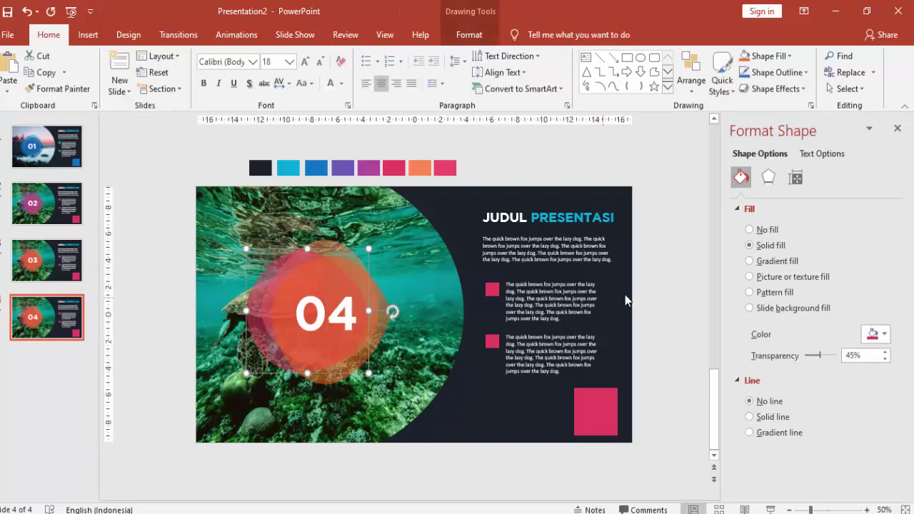
Darken the front blob behind 04 to a deeper red via More Colors, keeping the second blob orange
click(875, 334)
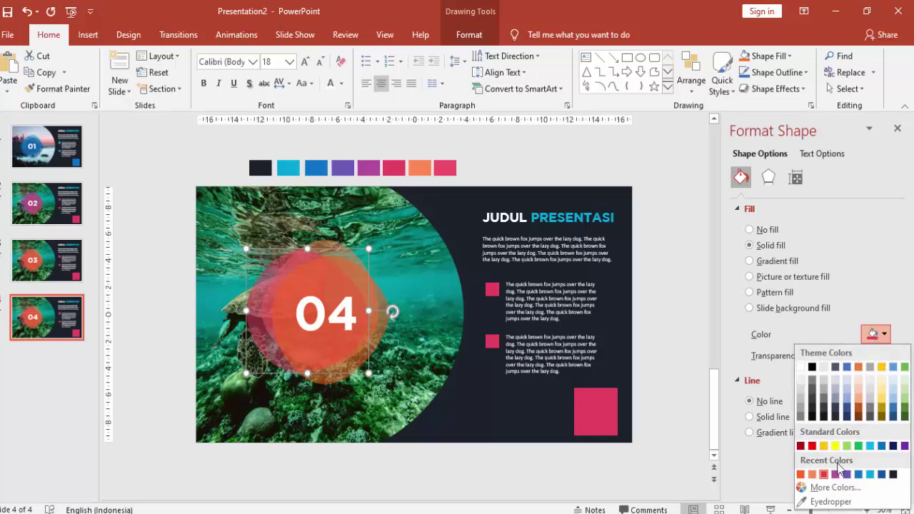
click(821, 490)
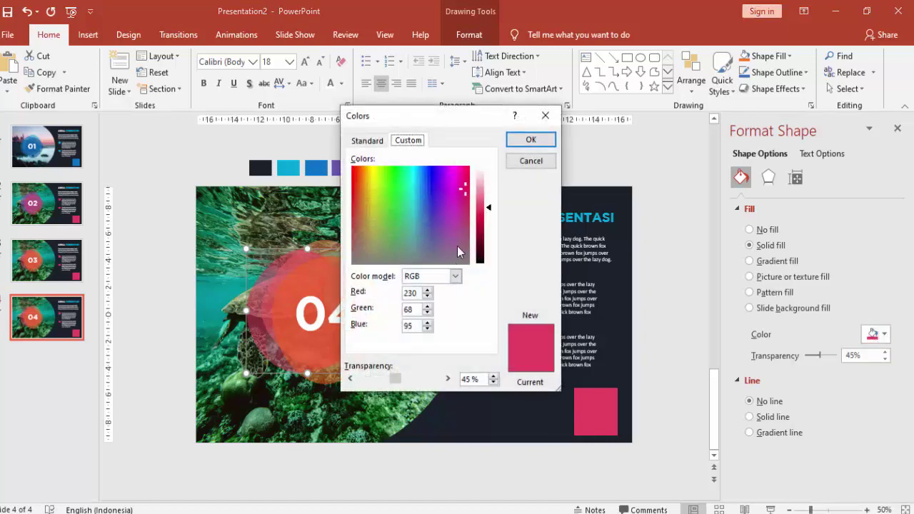
click(479, 222)
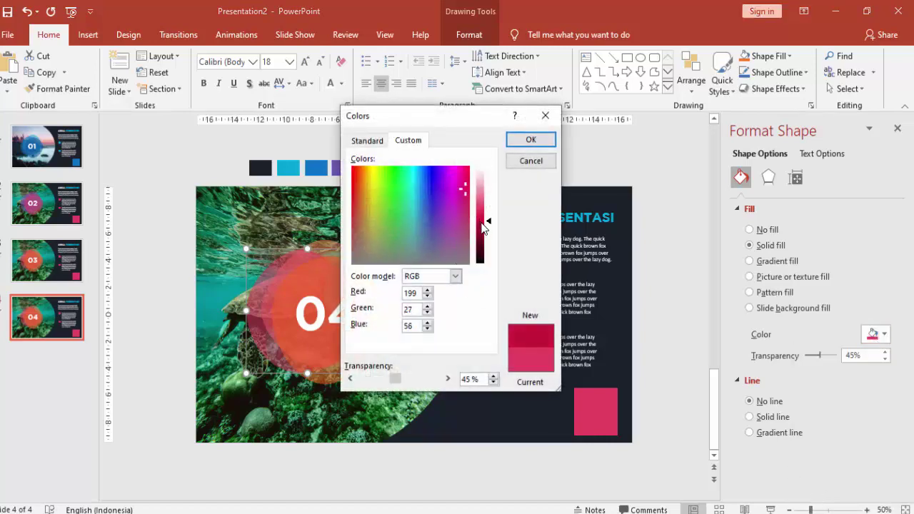
click(530, 140)
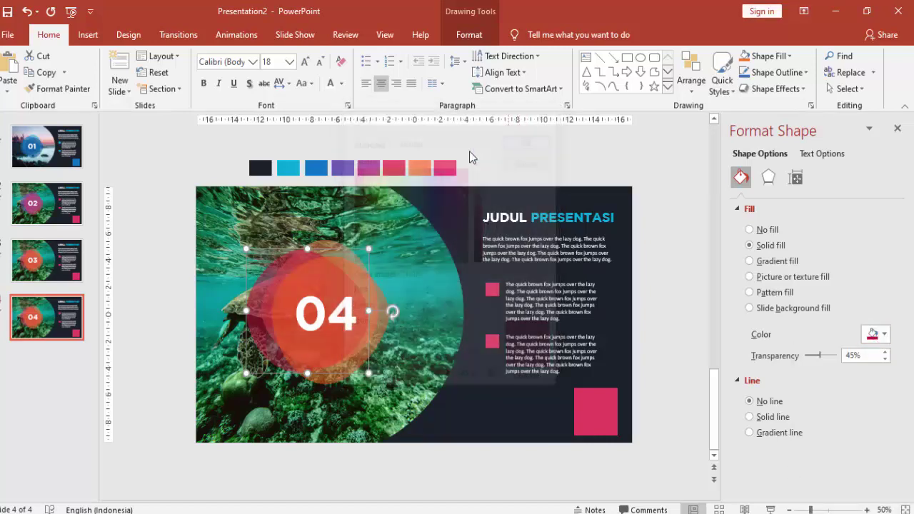
click(329, 248)
click(877, 334)
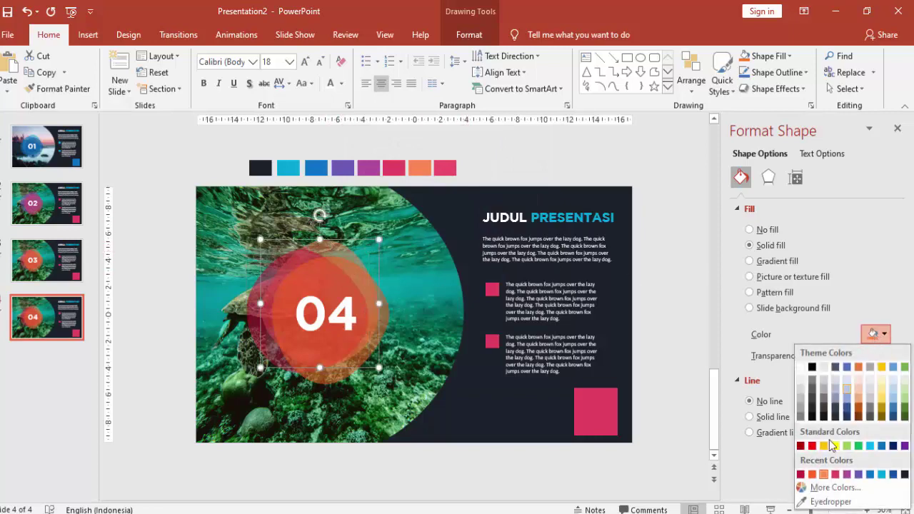
click(833, 487)
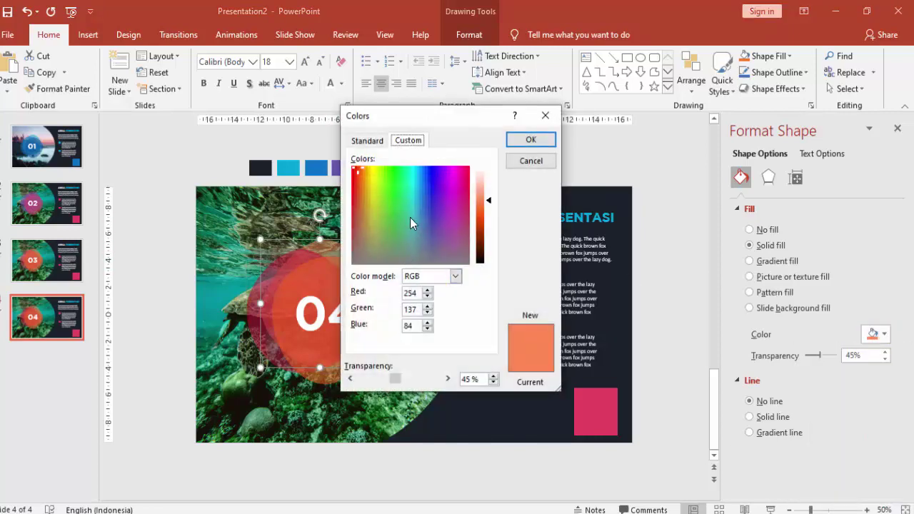
click(377, 208)
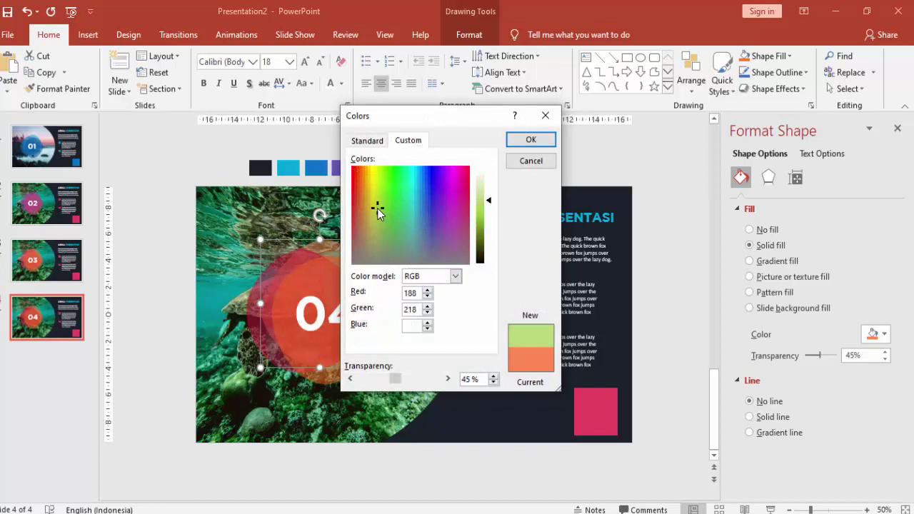
click(527, 162)
Fill the third blob on slide 4 with a custom tan color
click(386, 326)
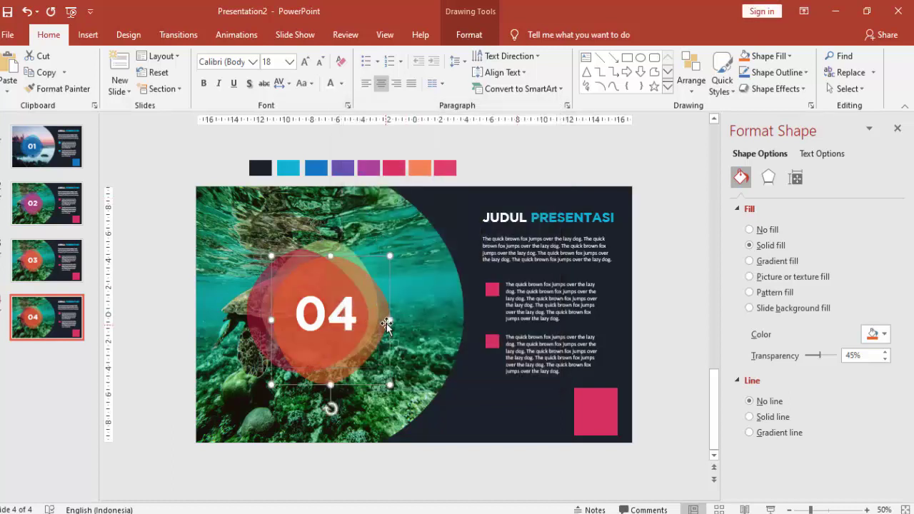
click(884, 333)
click(824, 485)
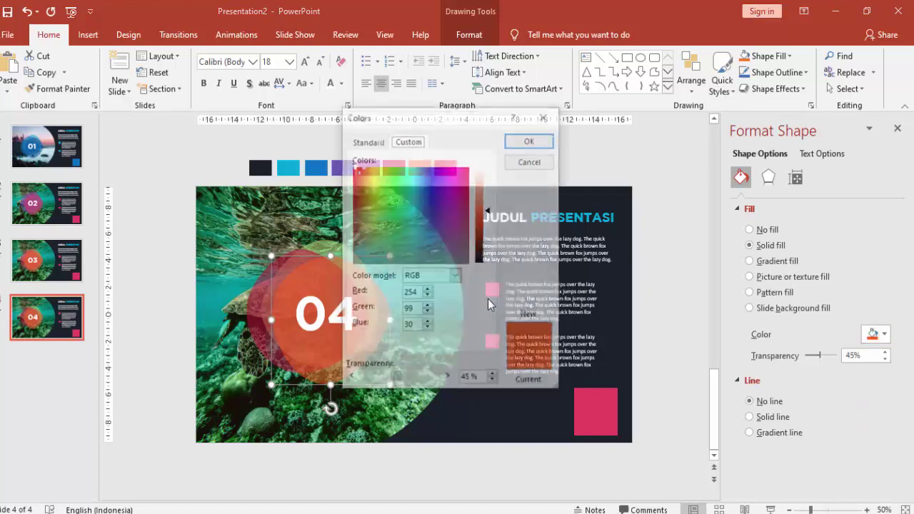
click(415, 208)
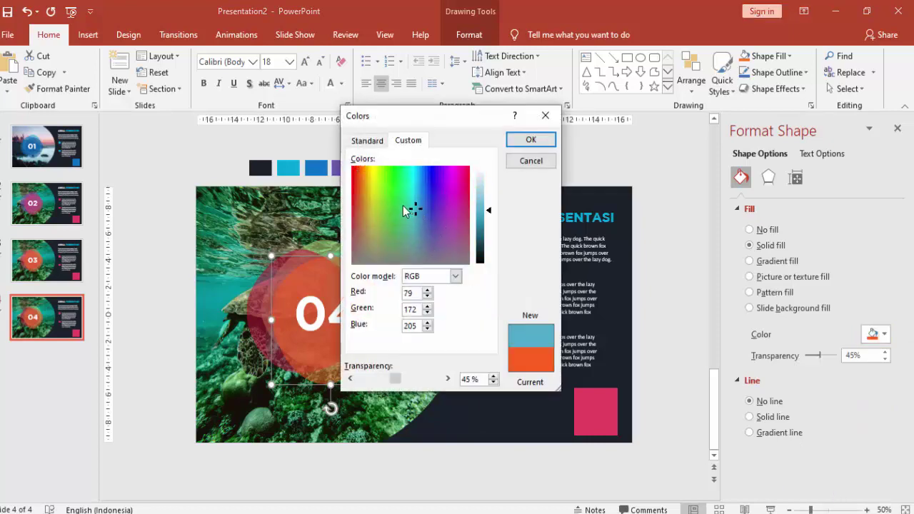
drag(379, 203, 363, 220)
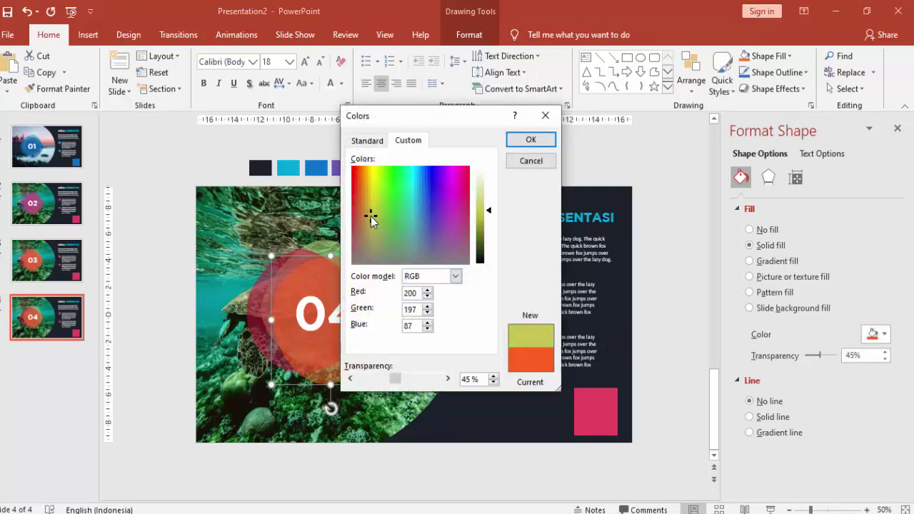
click(517, 140)
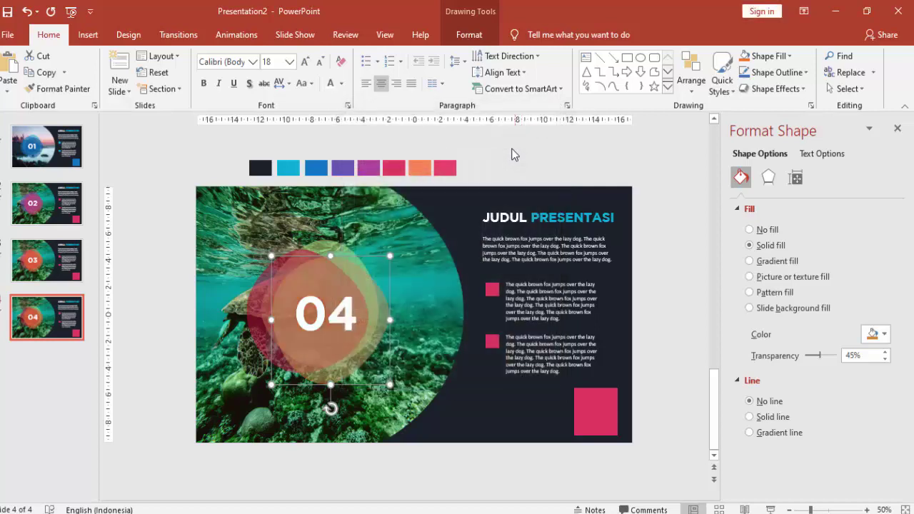
click(553, 145)
Turn slide 4's large square and both small paragraph squares tan from Recent Colors
click(599, 413)
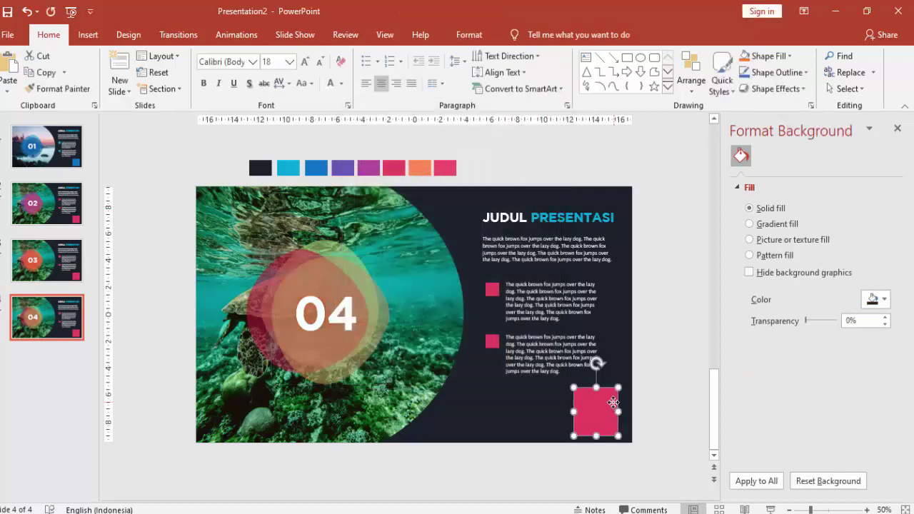
click(872, 334)
click(801, 475)
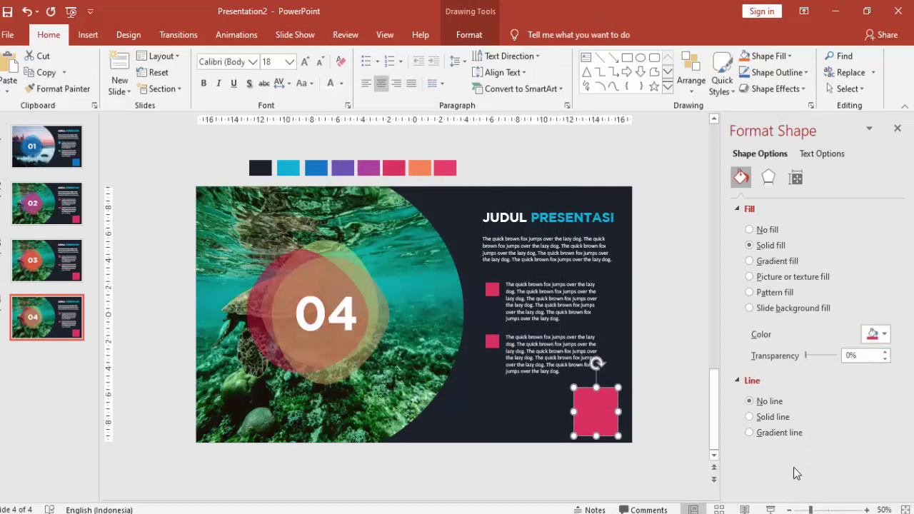
click(492, 340)
click(875, 334)
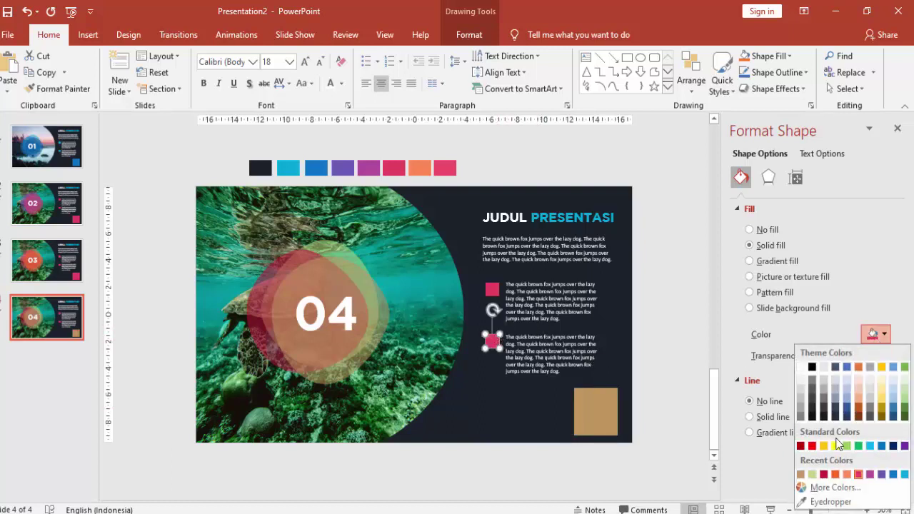
click(801, 475)
click(493, 290)
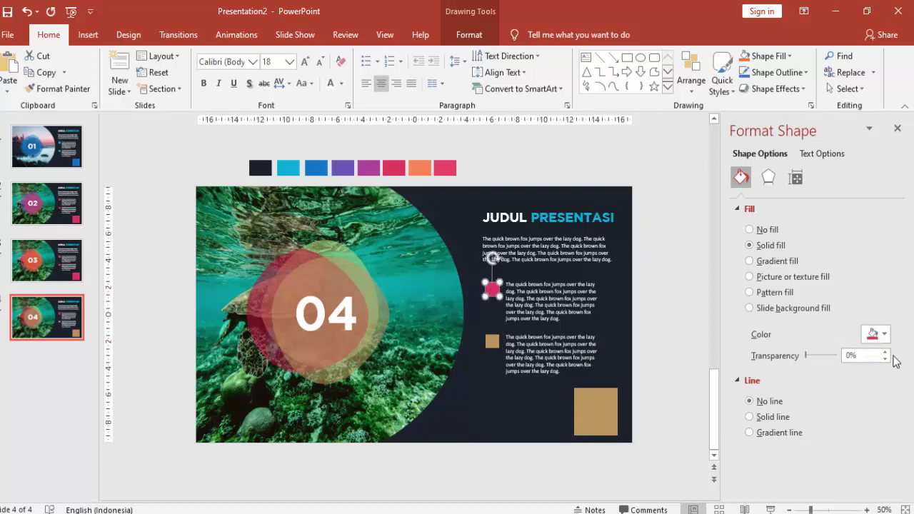
click(875, 334)
click(800, 475)
On slide 3, make the large square orange from Recent Colors
click(50, 261)
click(875, 299)
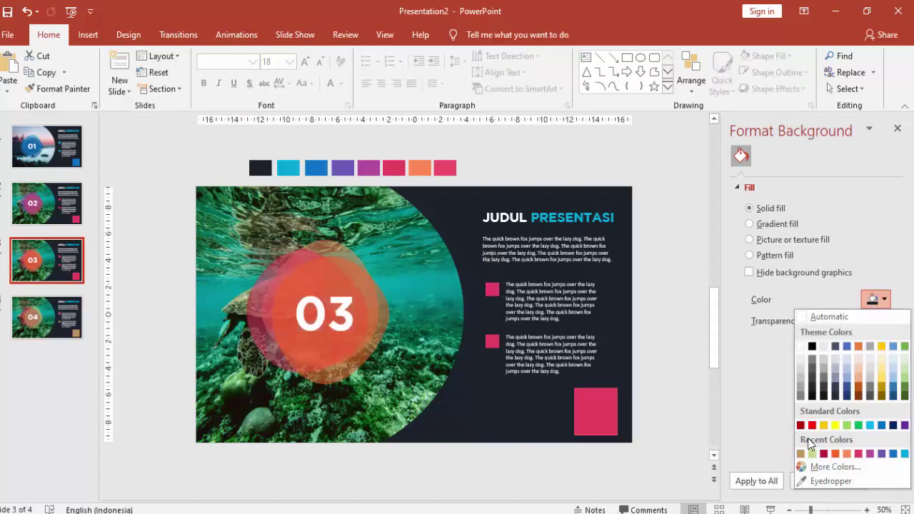
click(640, 429)
click(604, 418)
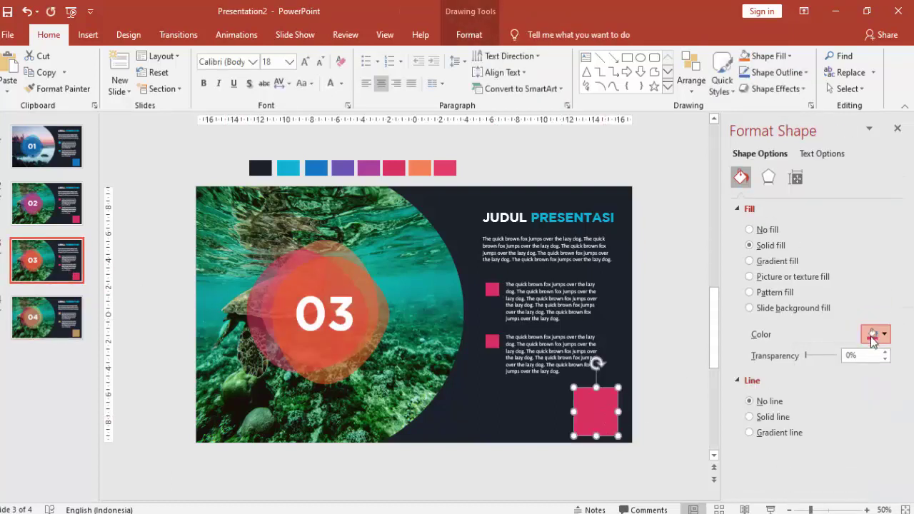
click(875, 334)
click(846, 474)
Make slide 3's two small paragraph squares orange as well
click(493, 342)
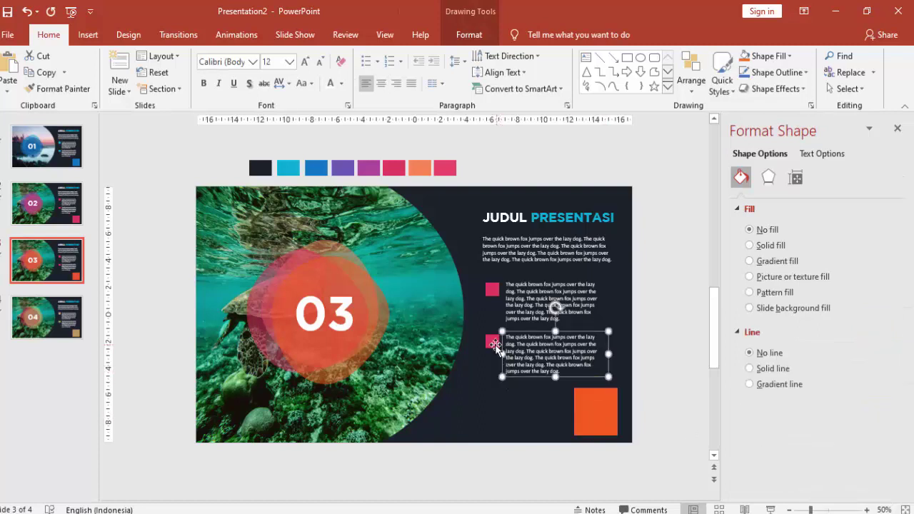
click(494, 343)
click(883, 334)
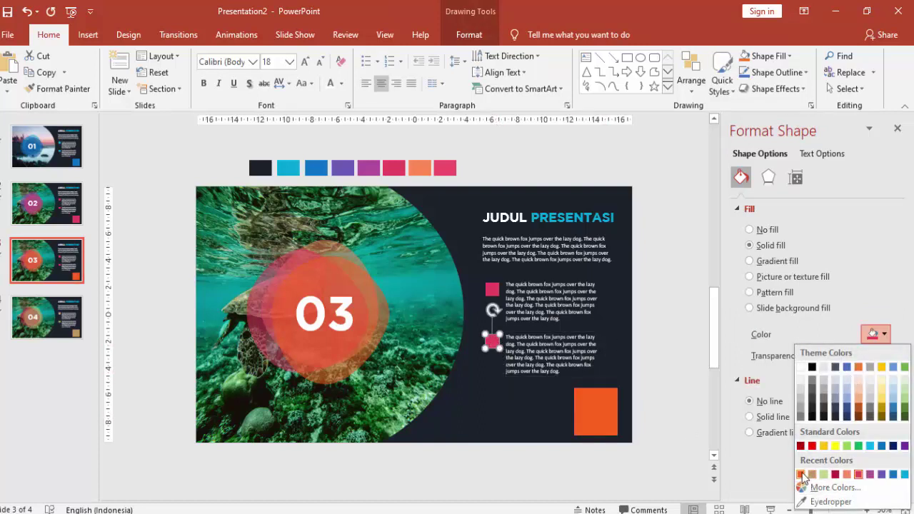
click(803, 465)
click(492, 289)
click(882, 334)
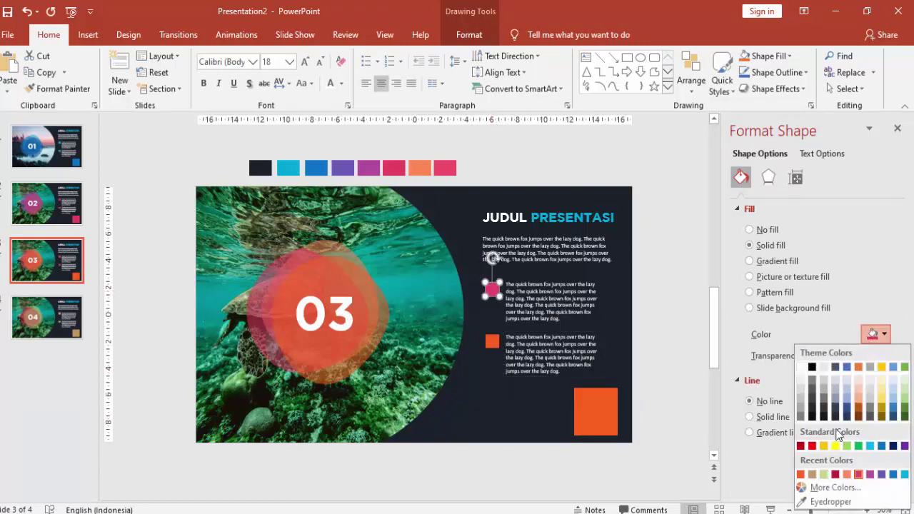
click(801, 474)
click(381, 252)
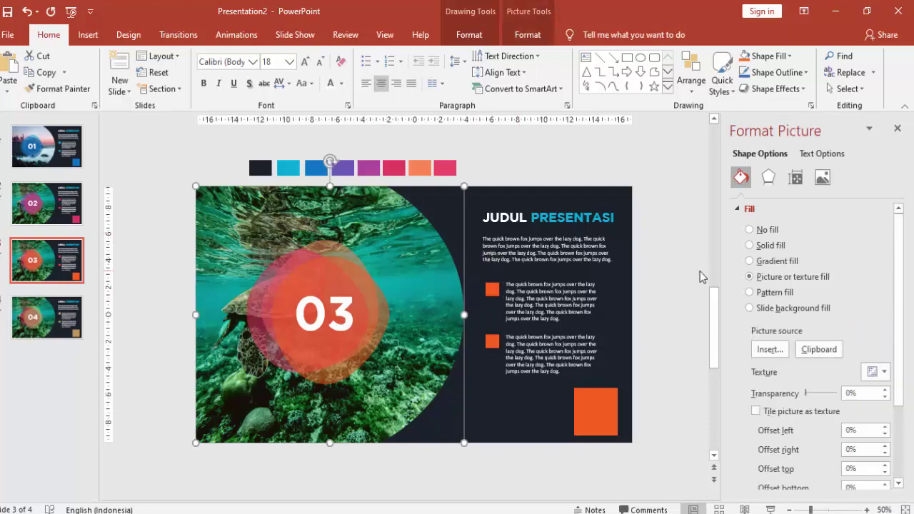
Fill slide 03's photo shape with the animals-aquatic-889929 manta-ray picture from the NATURE folder
click(769, 349)
click(509, 185)
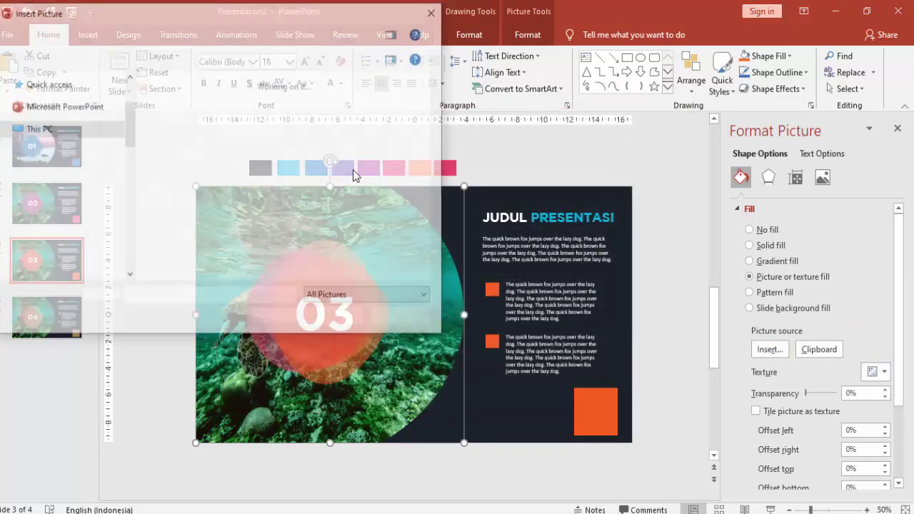
scroll(233, 127, down, 3)
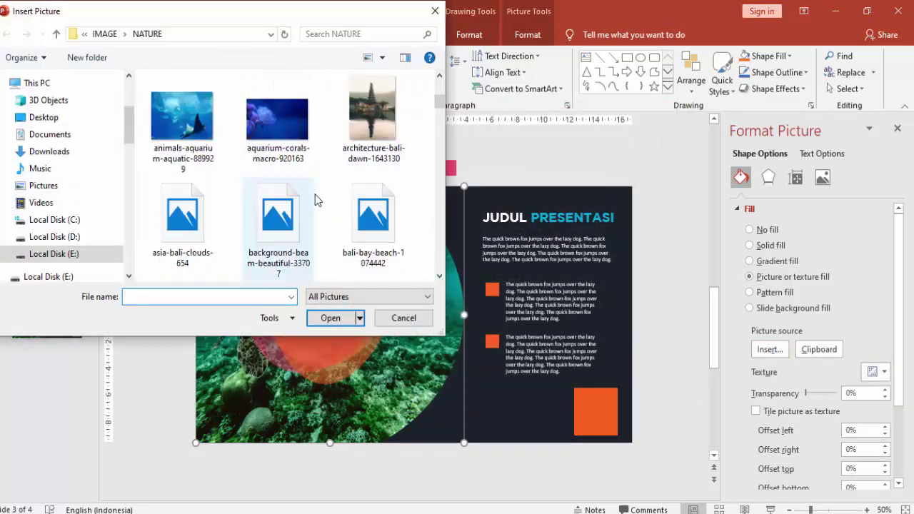
click(182, 222)
click(182, 116)
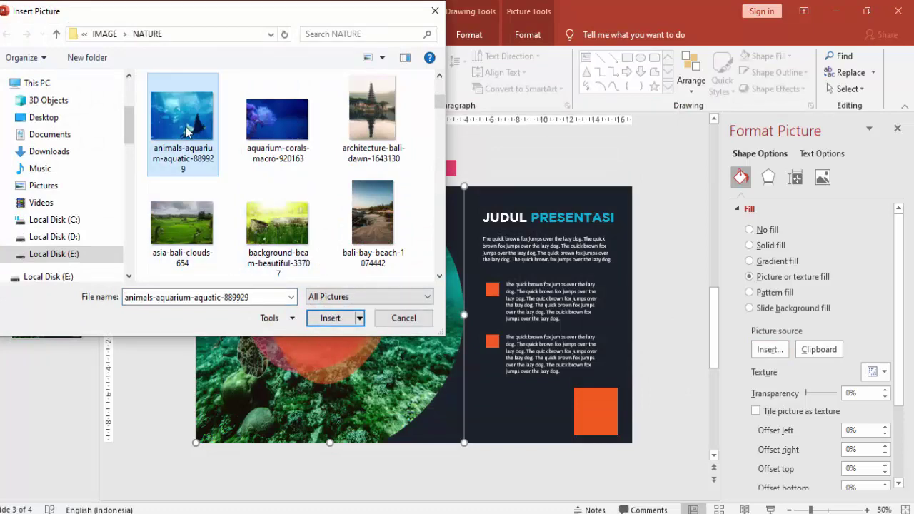
click(328, 317)
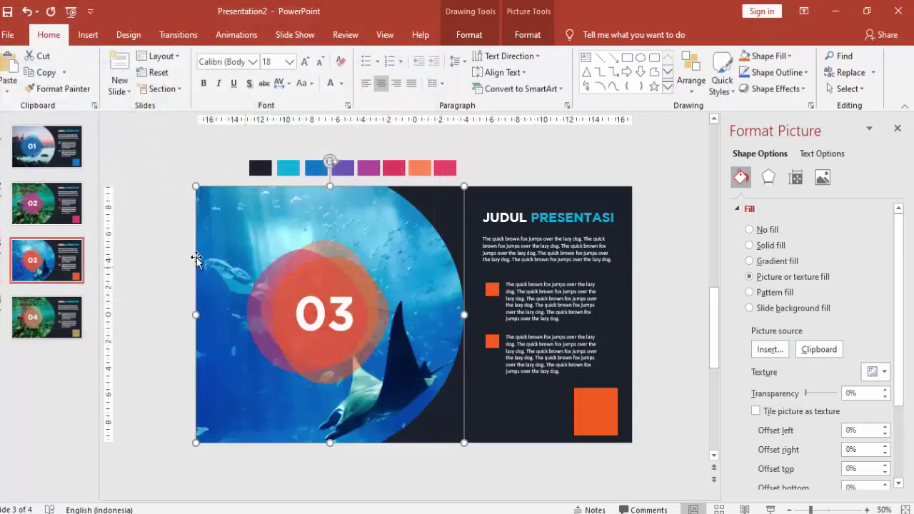
Replace slide 04's turtle photo with the foggy pine forest picture from a file
click(79, 309)
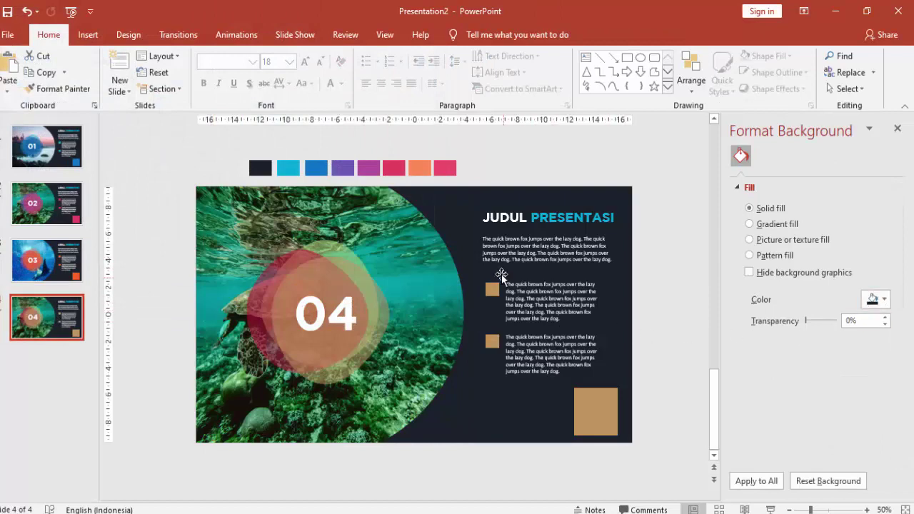
click(443, 279)
click(770, 349)
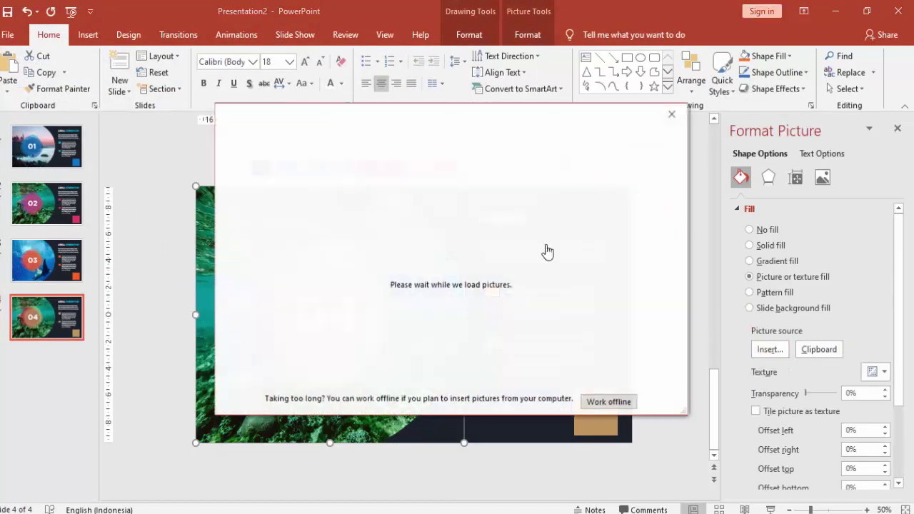
click(318, 194)
scroll(309, 243, down, 3)
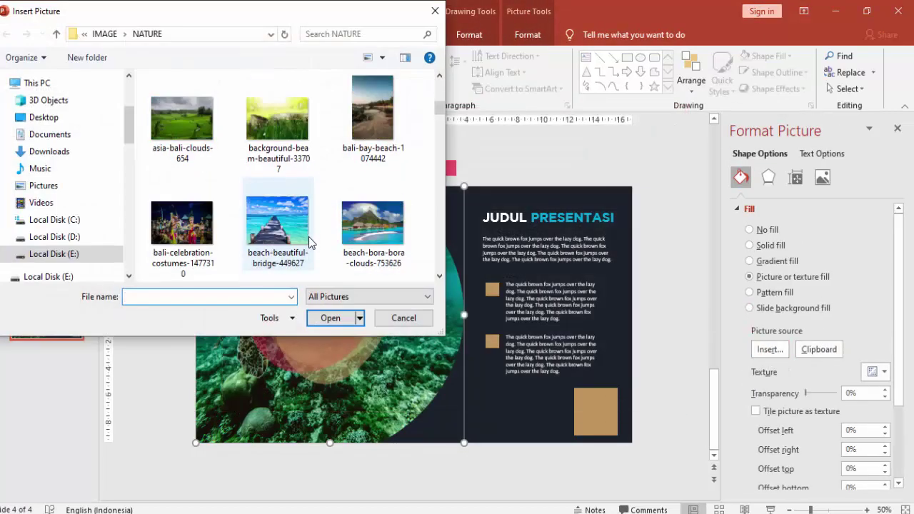
scroll(308, 242, down, 3)
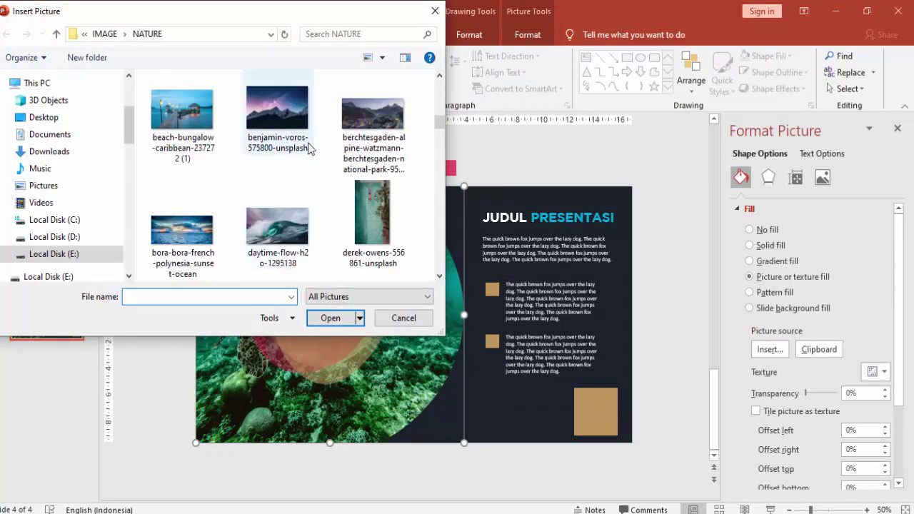
scroll(330, 162, down, 2)
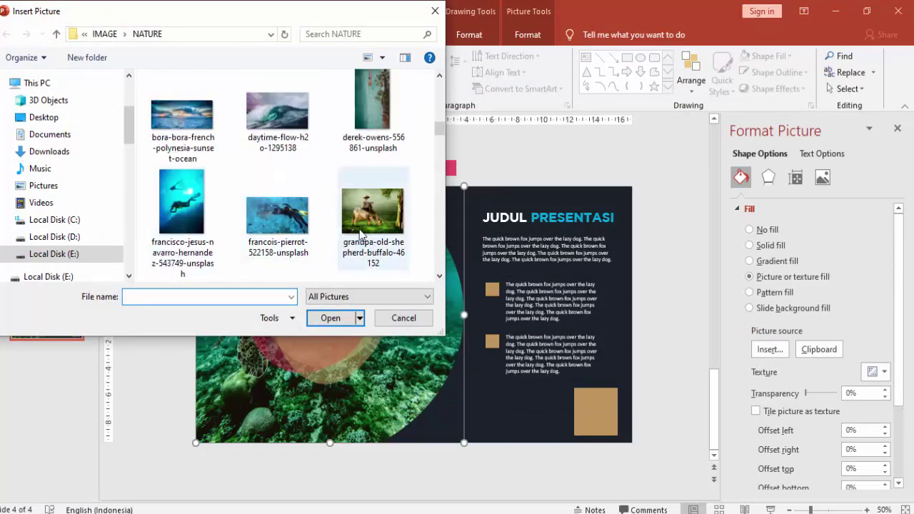
scroll(321, 226, down, 2)
scroll(286, 229, down, 2)
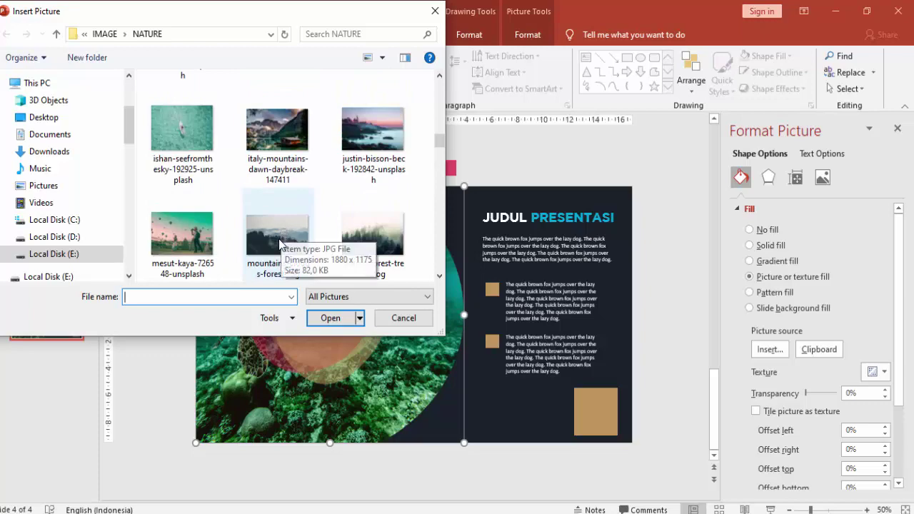
click(363, 241)
click(342, 322)
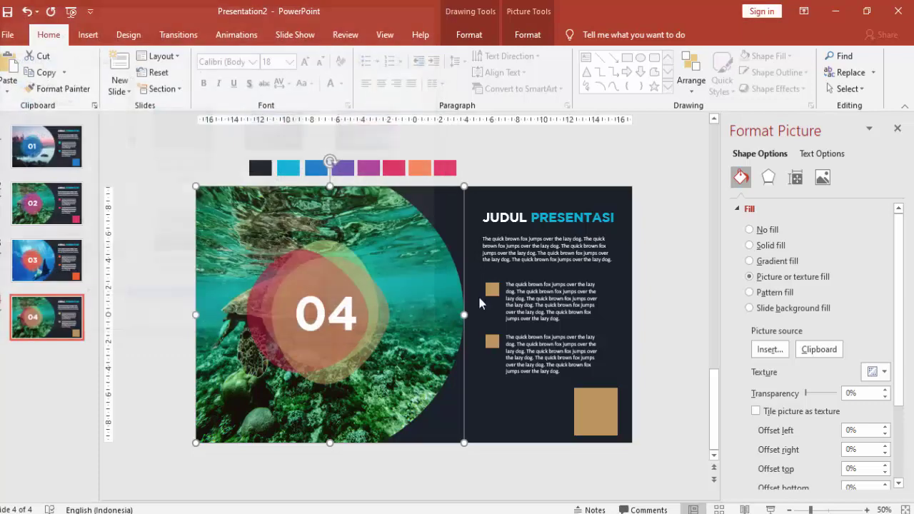
click(666, 221)
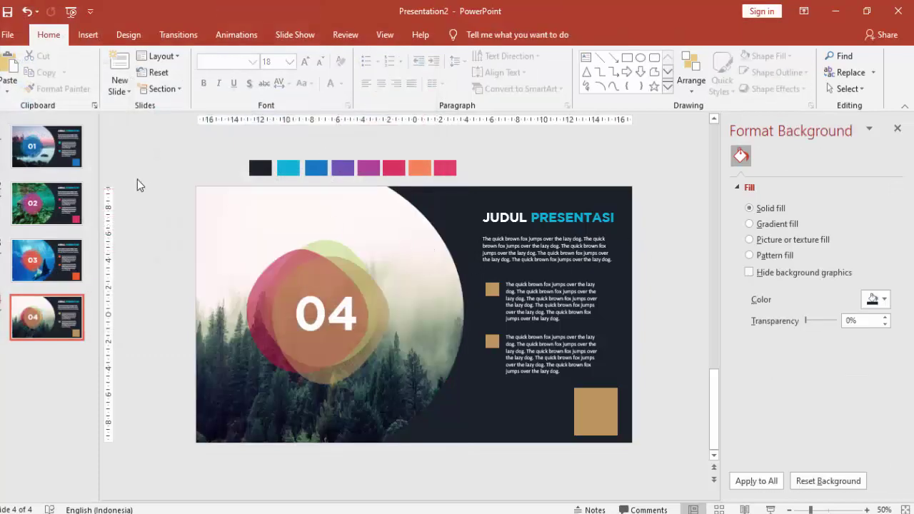
Step through slides 01 to 04 and back using thumbnails and arrow keys
click(47, 147)
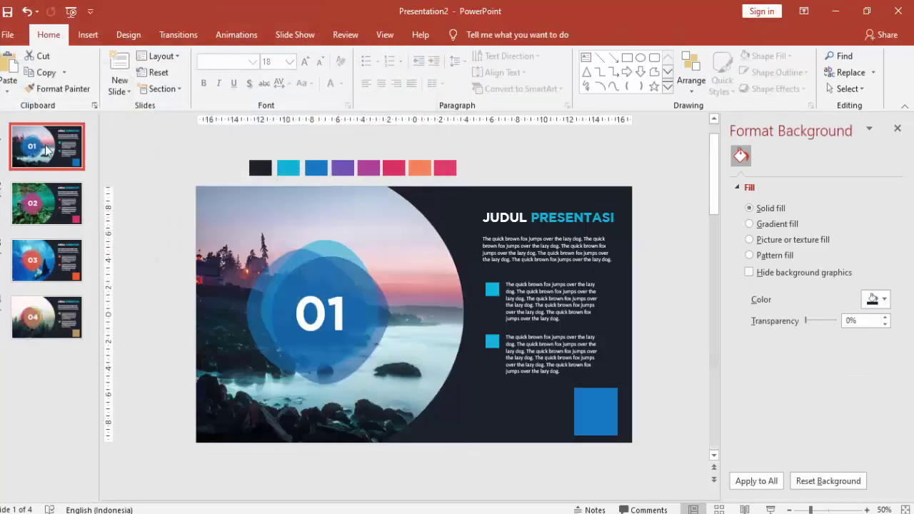
click(68, 200)
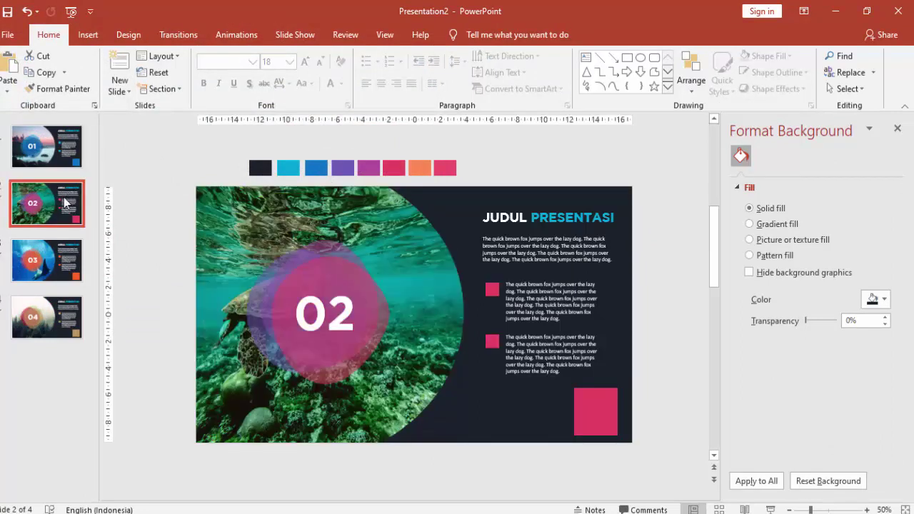
key(Down)
key(Down)
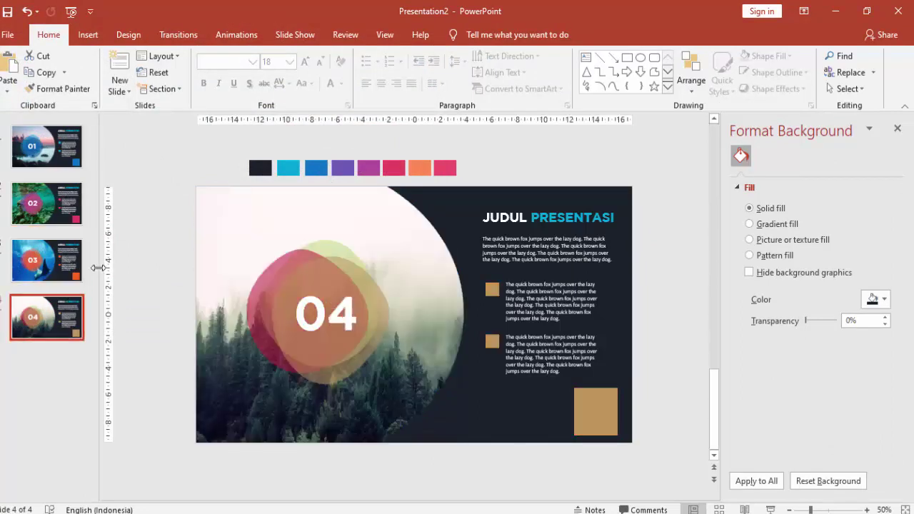
key(Up)
key(Up)
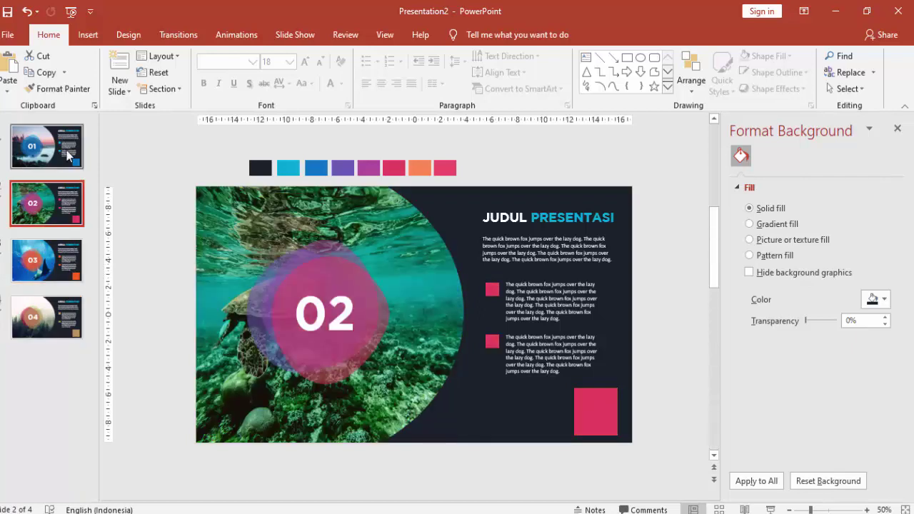
key(Up)
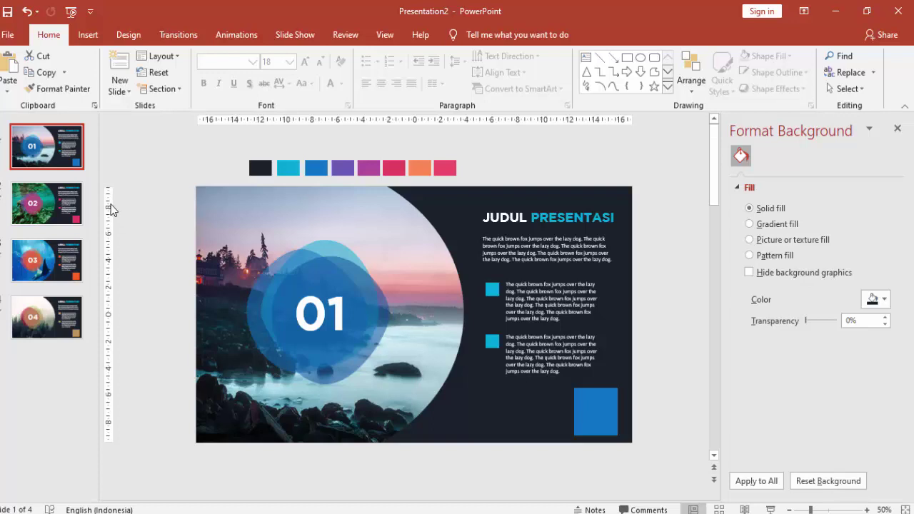
key(Down)
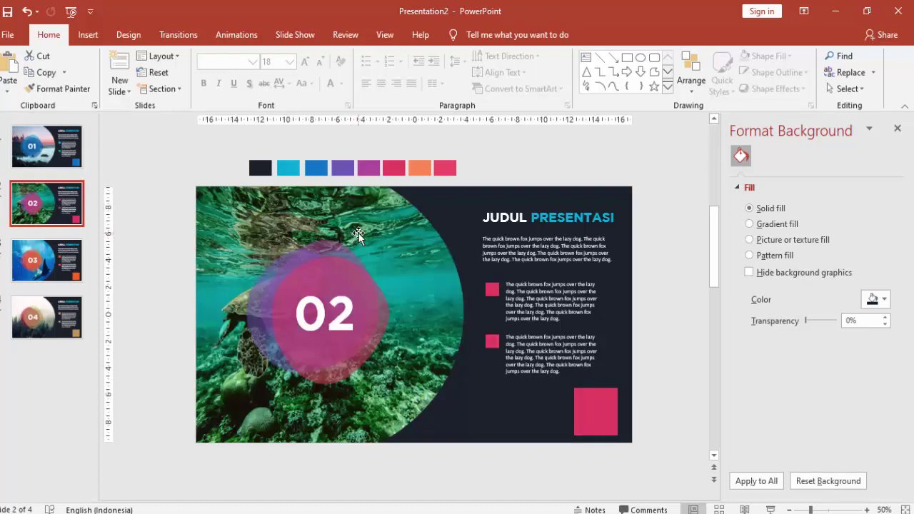
Check slide 02's photo and pink circle, revisit slides 03, 04 and 01, then start the slideshow
click(358, 233)
click(349, 285)
click(415, 301)
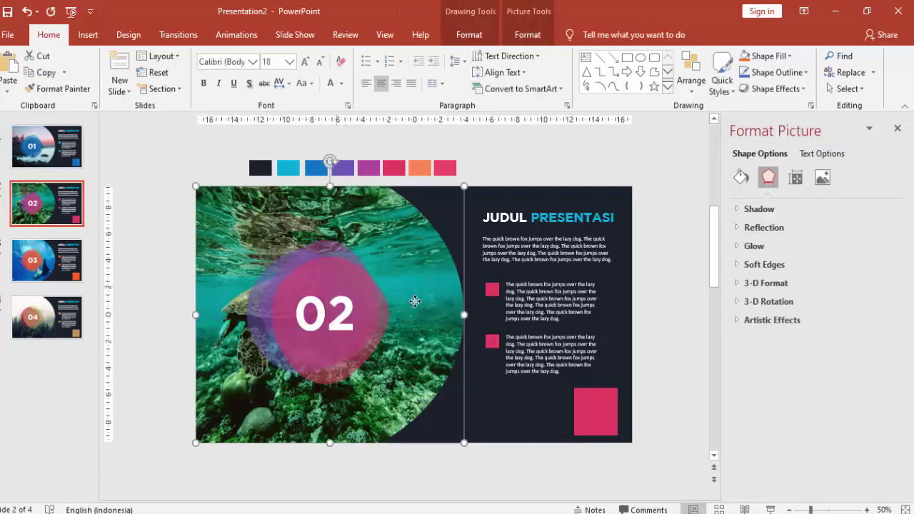
click(66, 267)
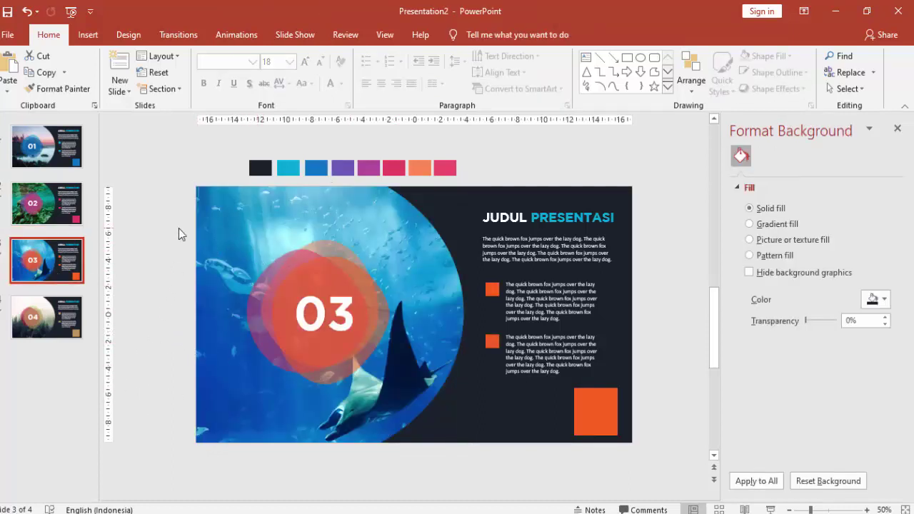
click(47, 317)
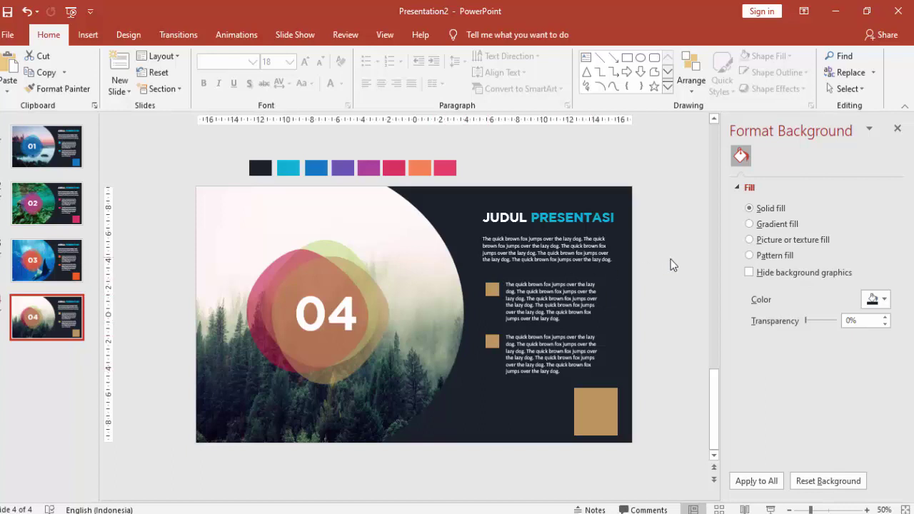
click(70, 149)
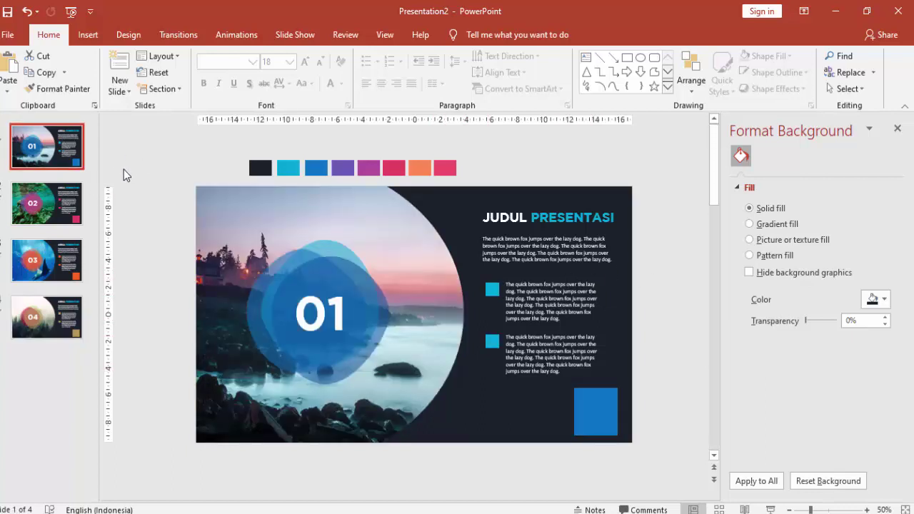
click(769, 510)
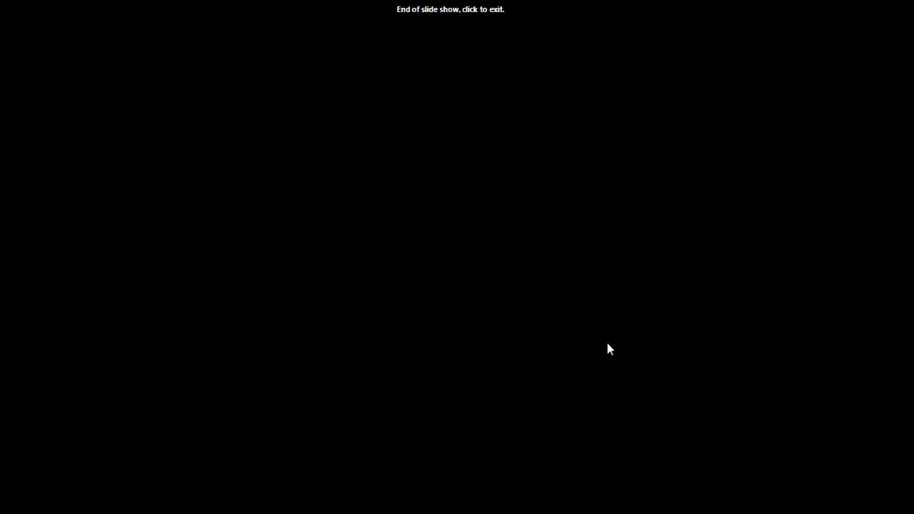
Exit the finished slideshow and close the Format Background pane
click(607, 343)
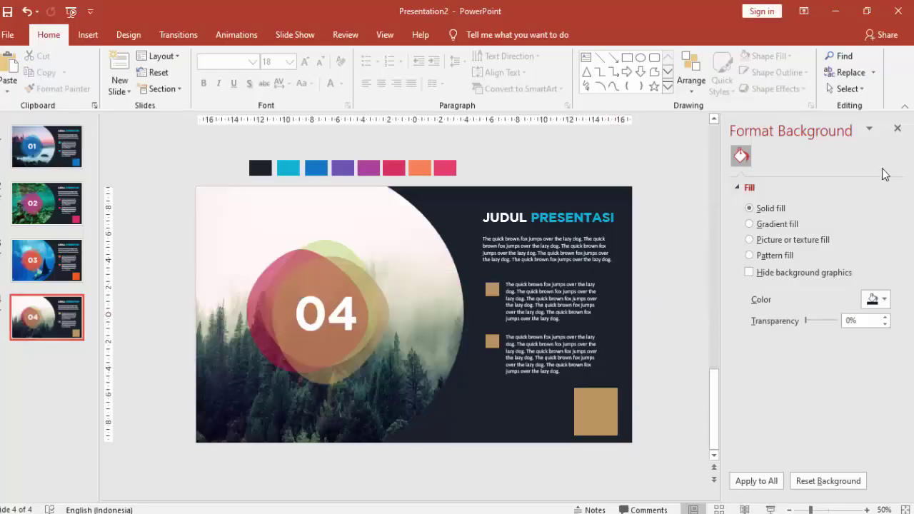
click(896, 128)
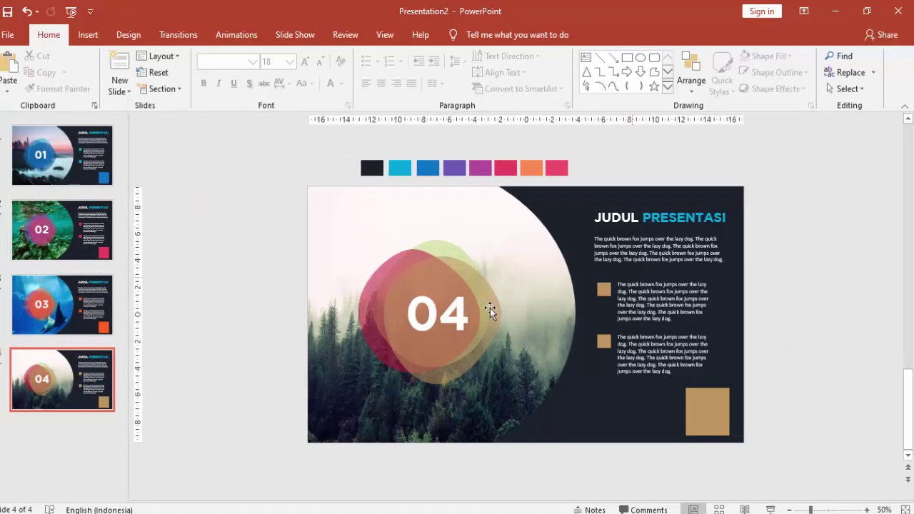